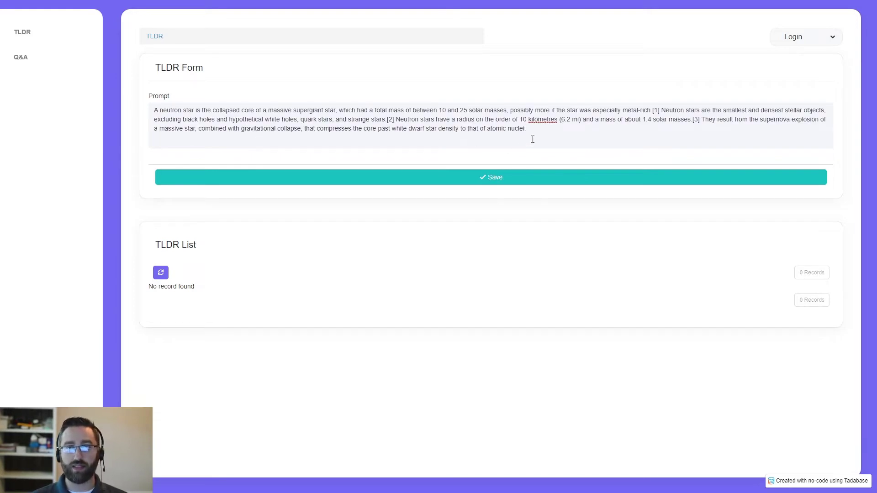
Step: Submit the neutron star passage through the TLDR form and review the resulting entry in the TLDR list
{"action": "left_click_drag", "start_coordinate": [527, 130], "coordinate": [139, 117]}
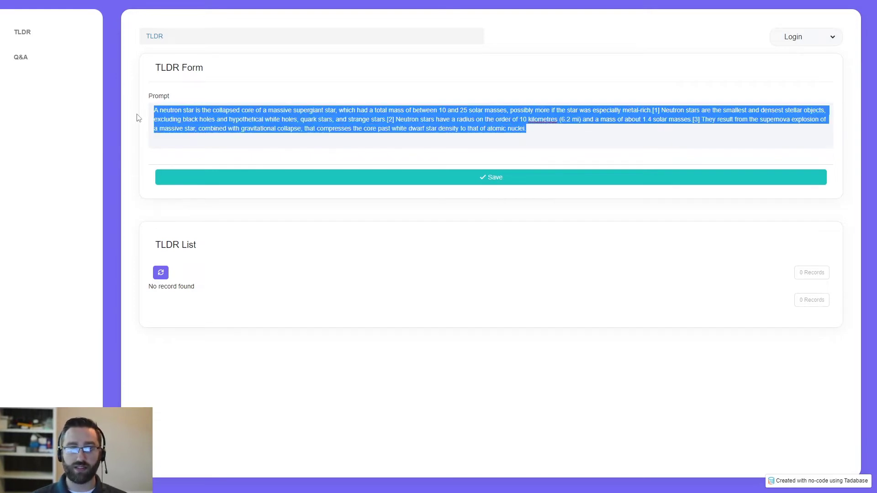
{"action": "left_click", "coordinate": [590, 139]}
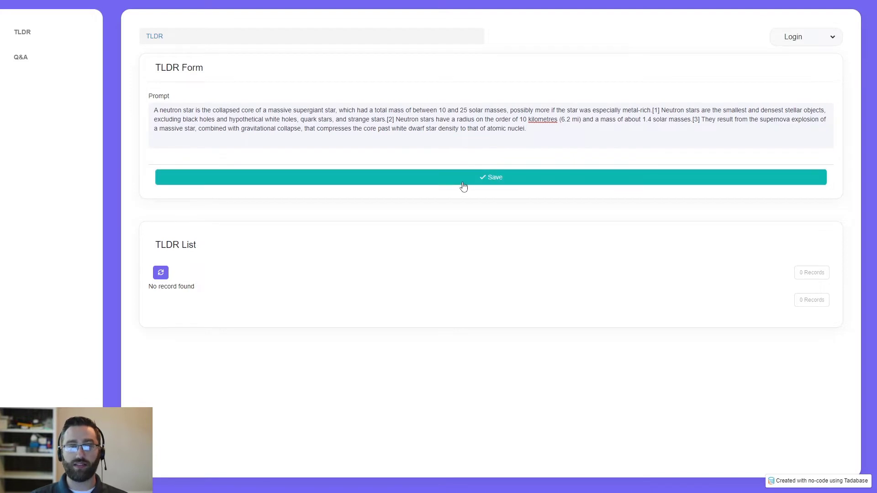
{"action": "left_click", "coordinate": [403, 181]}
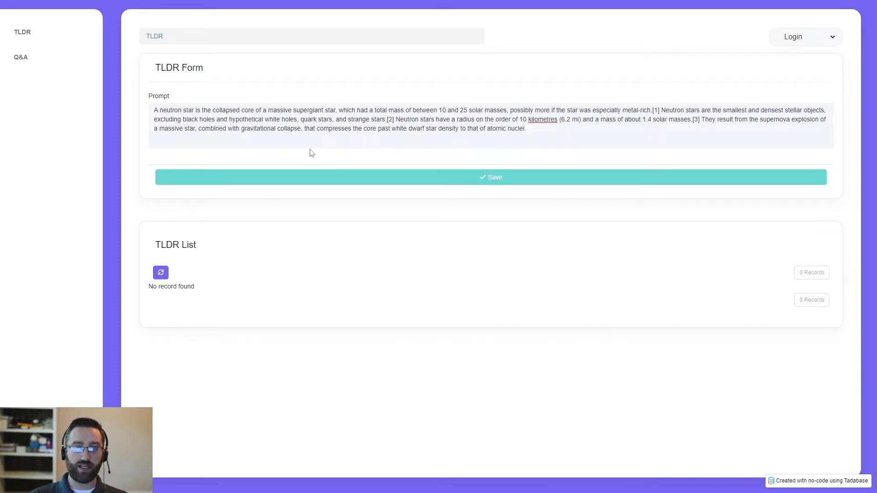
{"action": "left_click_drag", "start_coordinate": [308, 388], "coordinate": [154, 379]}
{"action": "left_click_drag", "start_coordinate": [571, 353], "coordinate": [151, 337]}
{"action": "left_click", "coordinate": [297, 324]}
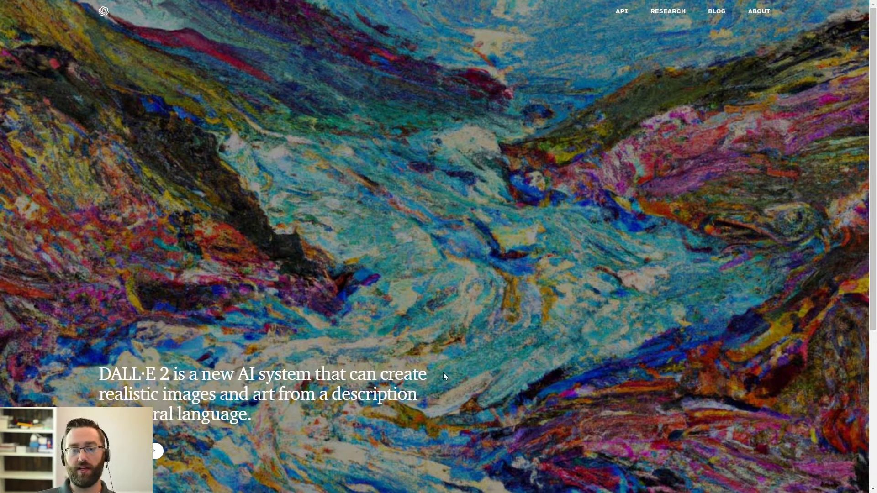
Step: Open the examples gallery on the OpenAI API site and look through the available example applications
{"action": "left_click", "coordinate": [622, 12]}
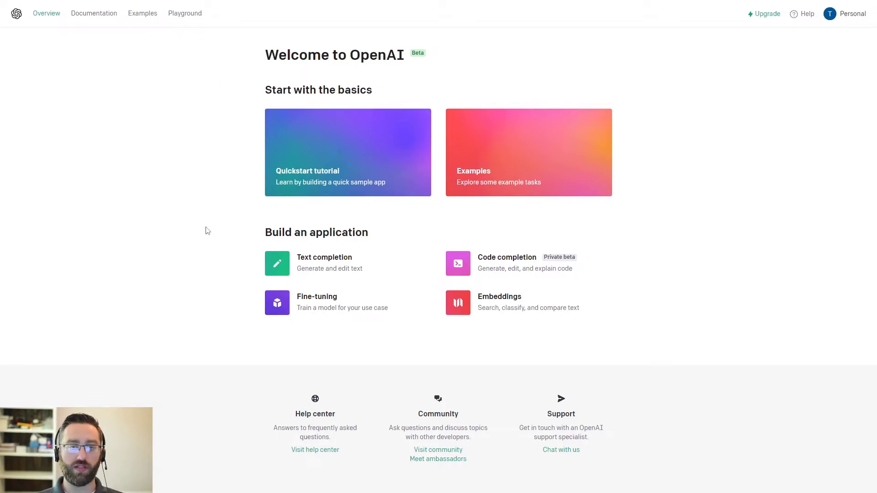
{"action": "left_click", "coordinate": [513, 151]}
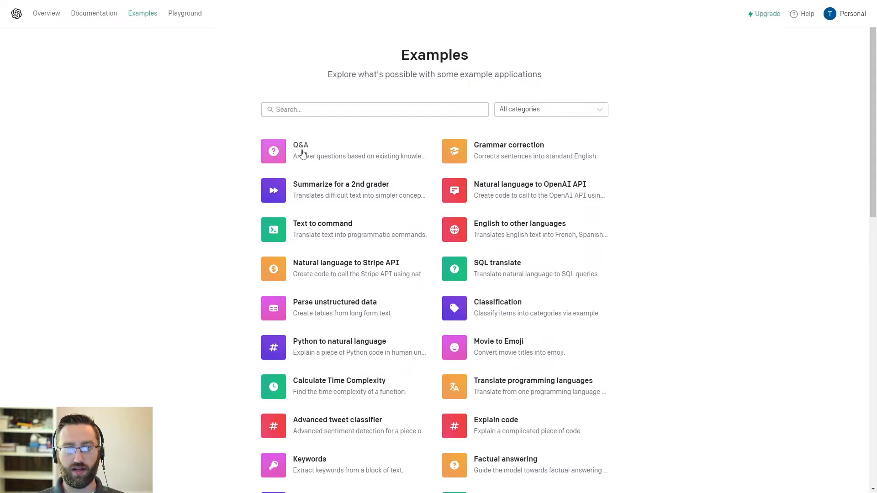
{"action": "scroll", "coordinate": [222, 316], "scroll_direction": "down", "scroll_amount": 7}
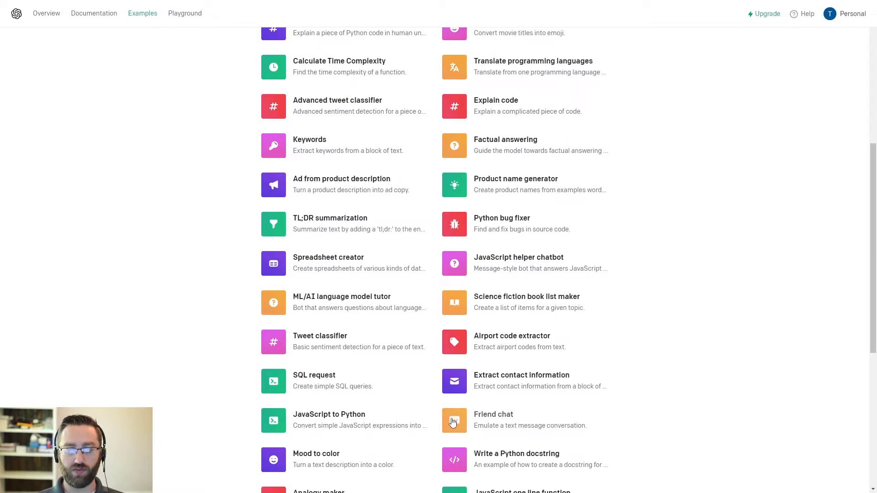
{"action": "scroll", "coordinate": [220, 388], "scroll_direction": "down", "scroll_amount": 2}
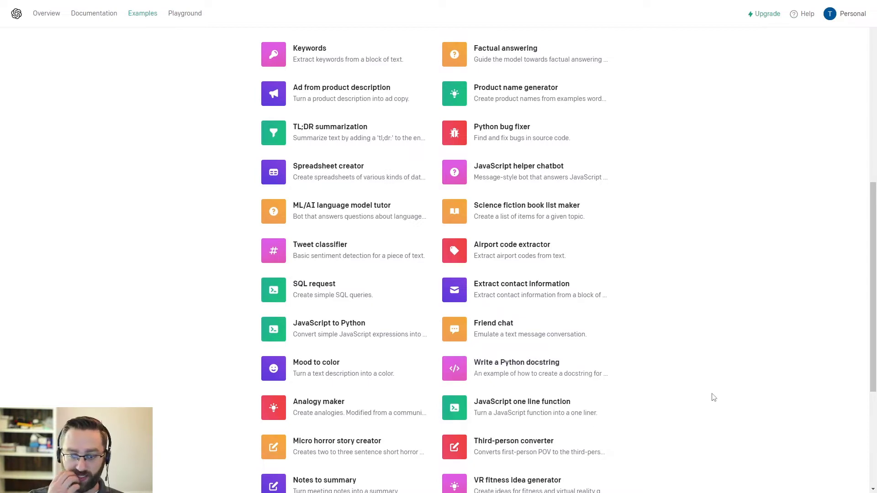
{"action": "scroll", "coordinate": [362, 347], "scroll_direction": "up", "scroll_amount": 6}
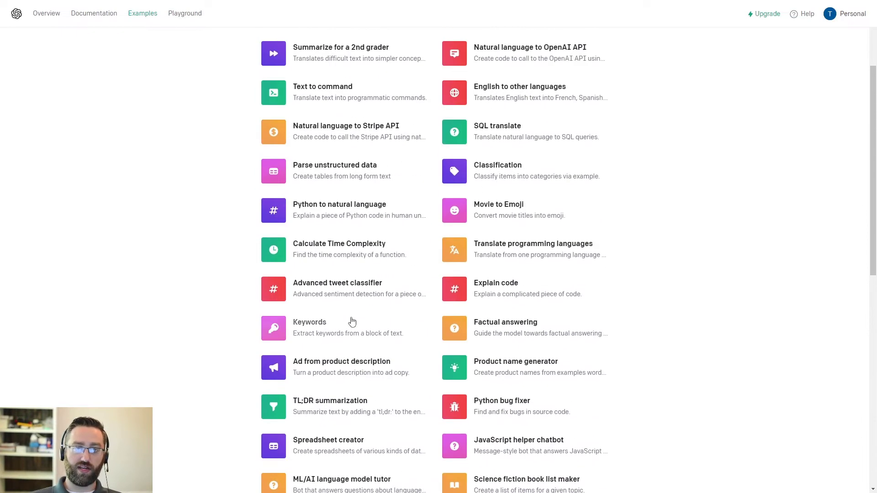
{"action": "scroll", "coordinate": [361, 286], "scroll_direction": "up", "scroll_amount": 3}
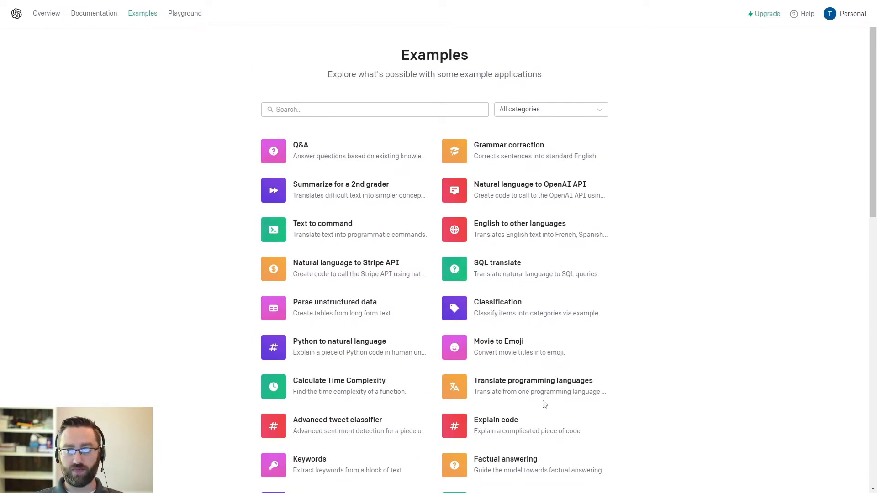
{"action": "scroll", "coordinate": [580, 376], "scroll_direction": "down", "scroll_amount": 13}
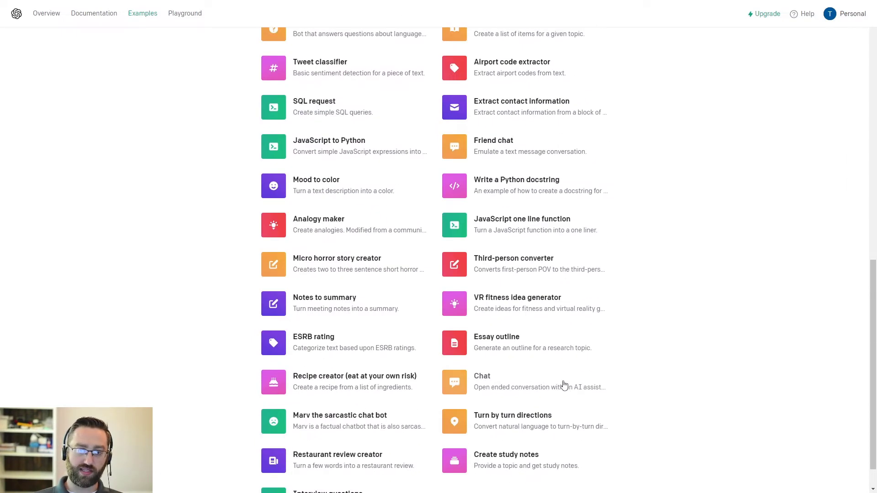
{"action": "scroll", "coordinate": [566, 386], "scroll_direction": "down", "scroll_amount": 1}
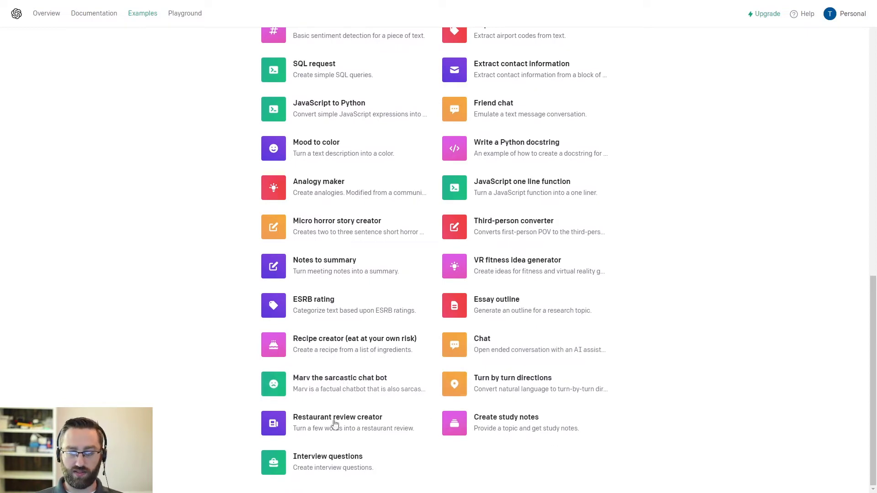
{"action": "scroll", "coordinate": [315, 384], "scroll_direction": "up", "scroll_amount": 6}
{"action": "scroll", "coordinate": [316, 373], "scroll_direction": "up", "scroll_amount": 8}
{"action": "scroll", "coordinate": [320, 393], "scroll_direction": "down", "scroll_amount": 6}
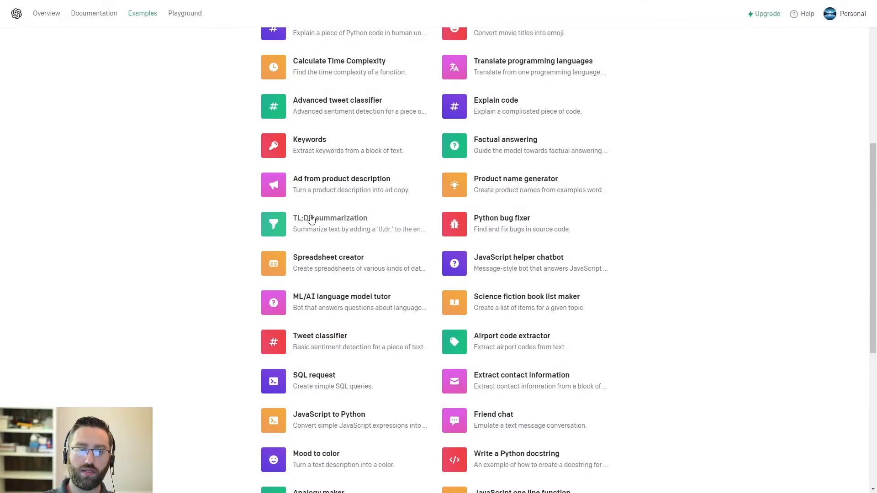
Step: Open the TL;DR summarization example and examine its prompt, sample response, API request, engine and parameter settings
{"action": "left_click", "coordinate": [310, 220]}
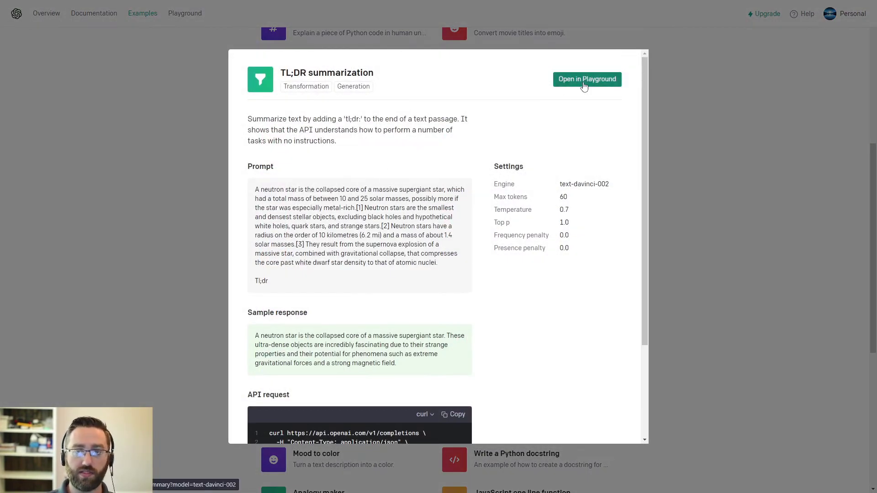
{"action": "scroll", "coordinate": [343, 249], "scroll_direction": "down", "scroll_amount": 3}
{"action": "scroll", "coordinate": [305, 237], "scroll_direction": "up", "scroll_amount": 3}
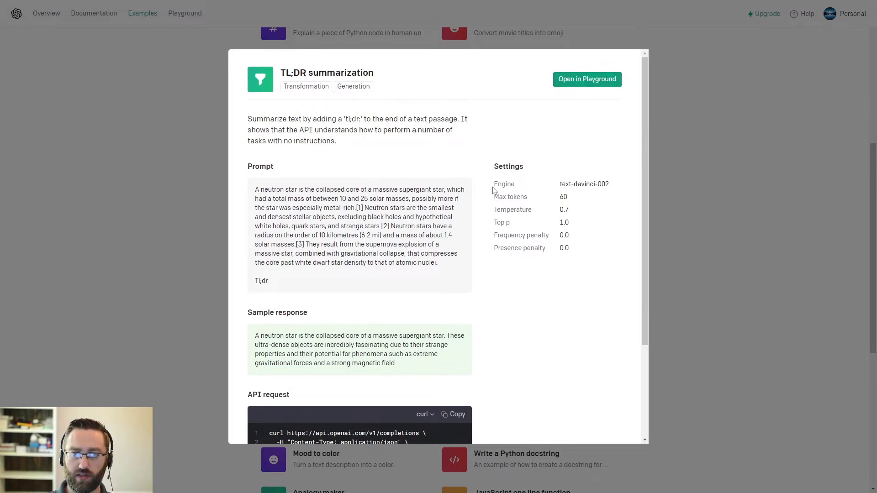
{"action": "scroll", "coordinate": [365, 301], "scroll_direction": "down", "scroll_amount": 3}
{"action": "scroll", "coordinate": [352, 302], "scroll_direction": "up", "scroll_amount": 3}
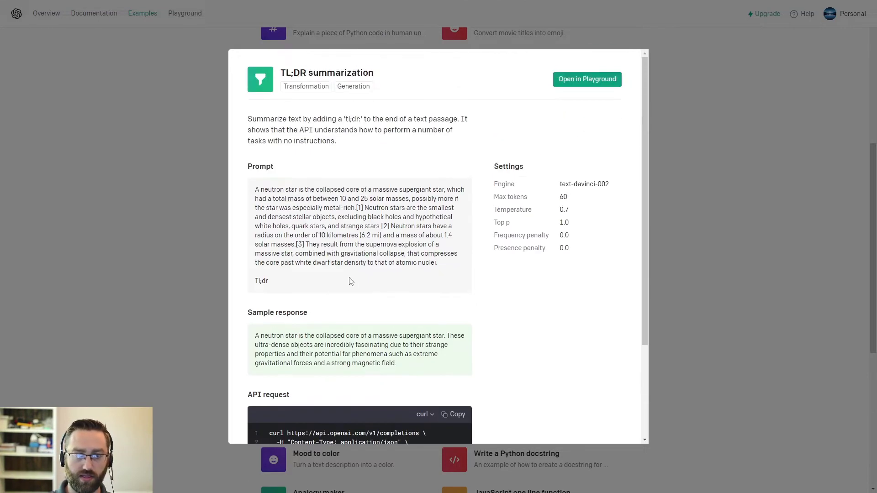
{"action": "left_click_drag", "start_coordinate": [493, 163], "coordinate": [548, 255]}
{"action": "left_click", "coordinate": [578, 254]}
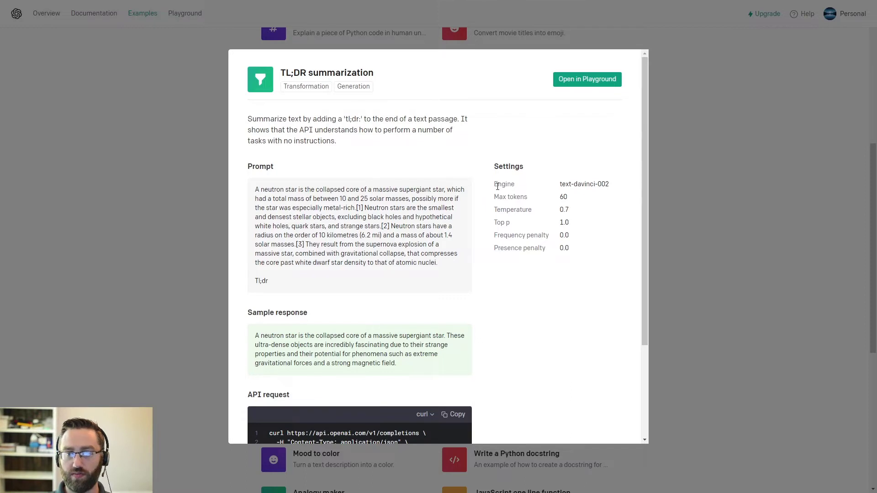
{"action": "left_click_drag", "start_coordinate": [500, 199], "coordinate": [548, 249]}
{"action": "left_click", "coordinate": [550, 255]}
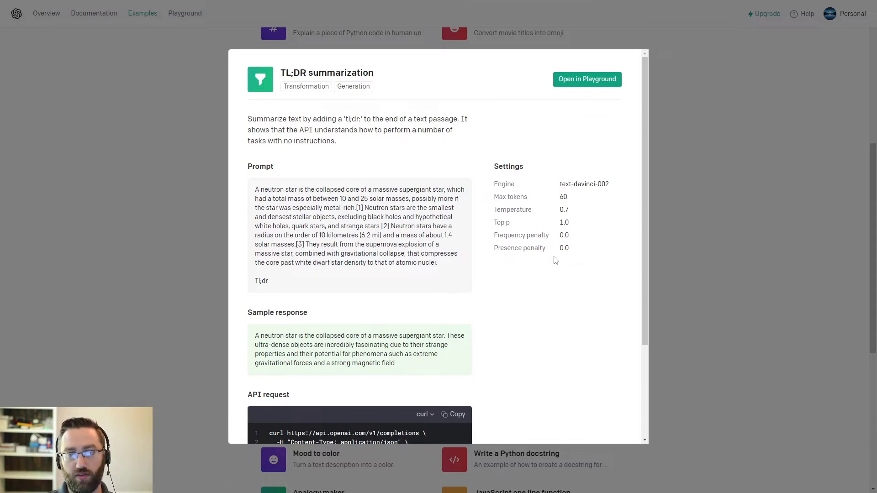
{"action": "left_click_drag", "start_coordinate": [615, 182], "coordinate": [517, 183]}
{"action": "left_click_drag", "start_coordinate": [574, 199], "coordinate": [560, 257]}
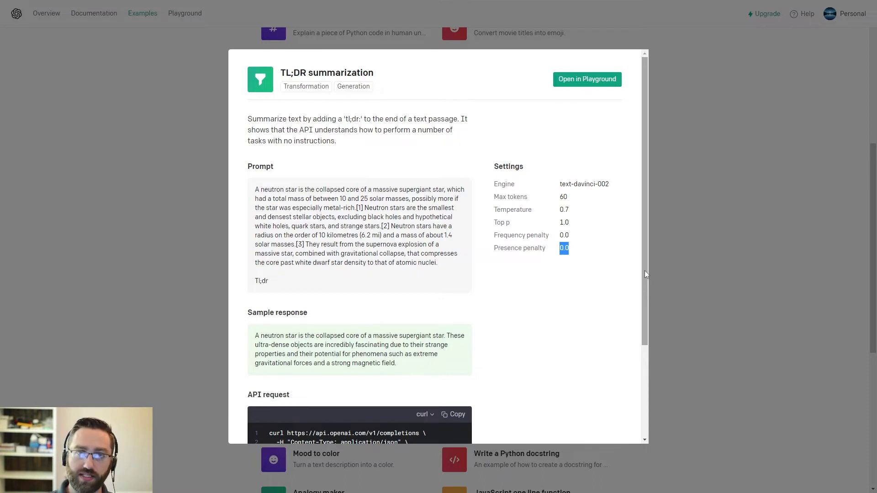
{"action": "left_click", "coordinate": [523, 246]}
{"action": "mouse_move", "coordinate": [570, 258]}
{"action": "left_mouse_down"}
{"action": "mouse_move", "coordinate": [502, 210]}
{"action": "mouse_move", "coordinate": [497, 188]}
{"action": "mouse_move", "coordinate": [566, 251]}
{"action": "left_mouse_up"}
{"action": "left_click", "coordinate": [498, 192]}
{"action": "left_click", "coordinate": [568, 249]}
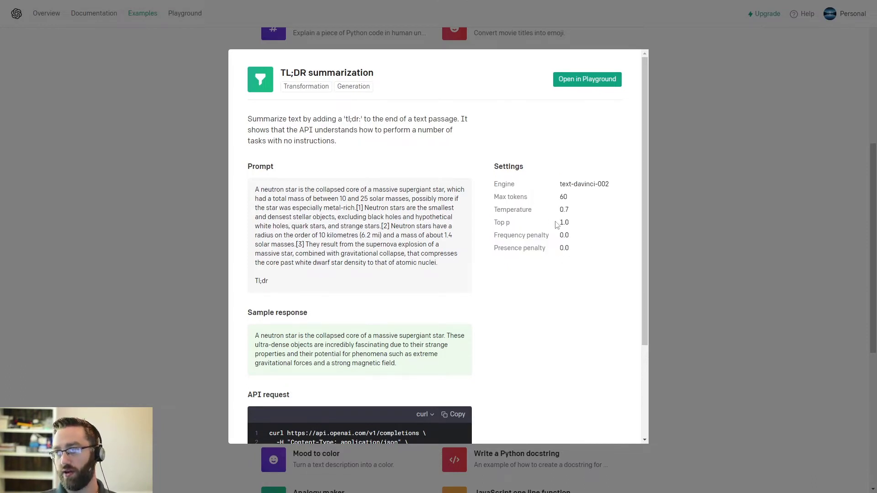
Step: Run the TL;DR summarization example in the Playground and view its request code in curl format
{"action": "left_click", "coordinate": [578, 86]}
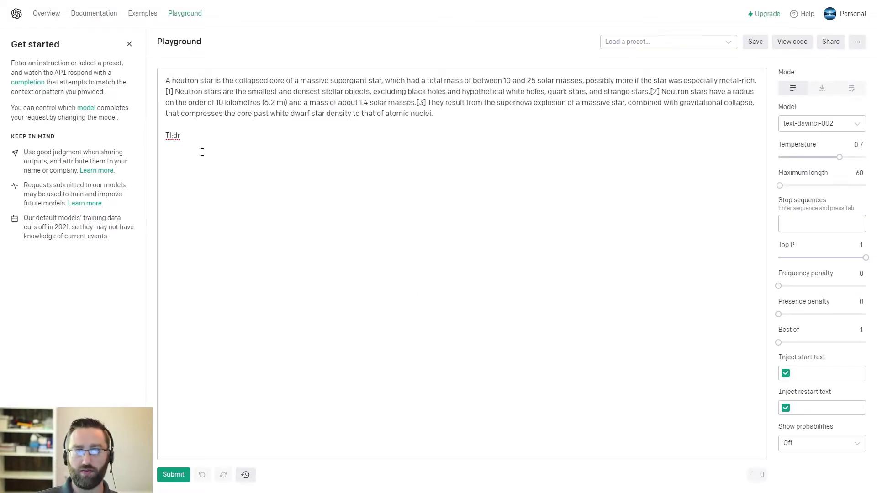
{"action": "left_click", "coordinate": [173, 479]}
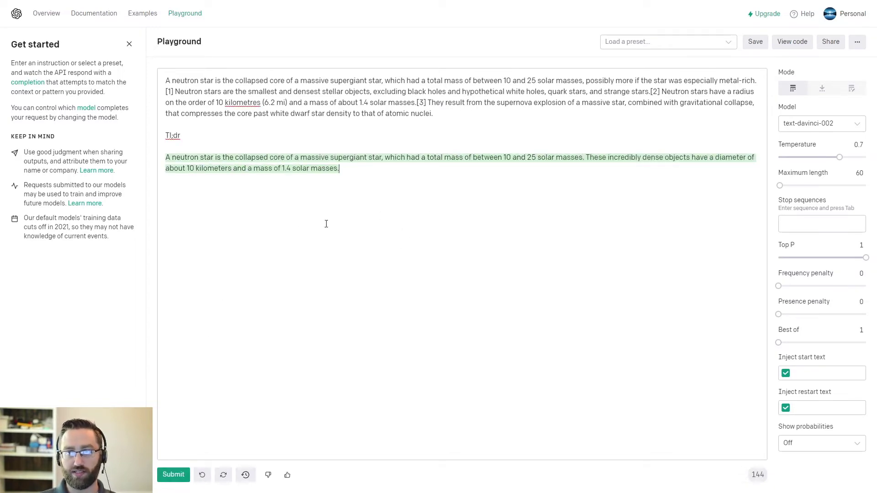
{"action": "left_click", "coordinate": [791, 42]}
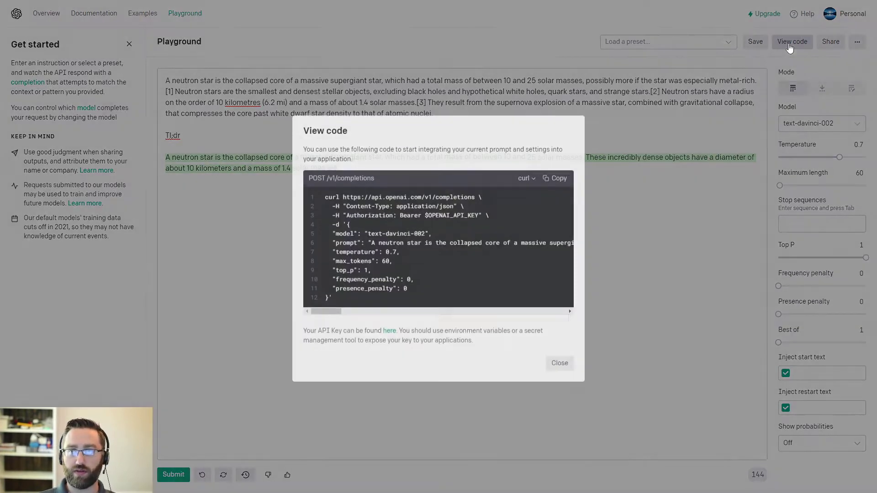
{"action": "left_click", "coordinate": [522, 178]}
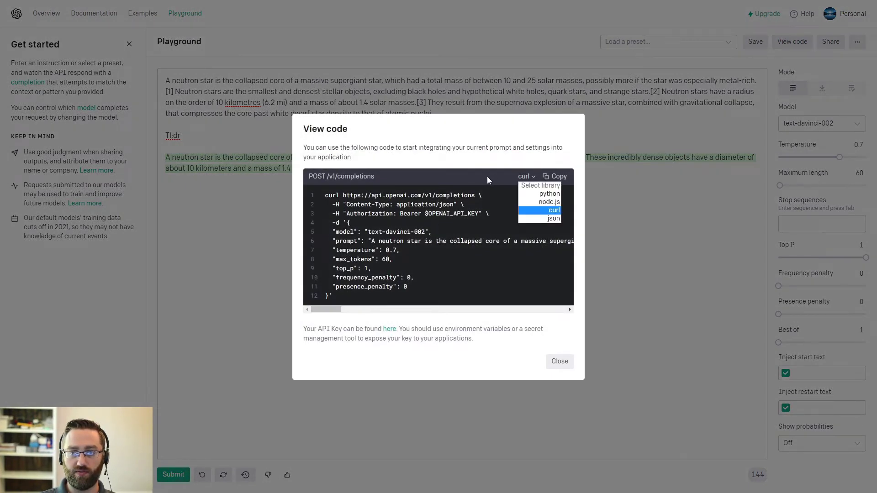
{"action": "left_click", "coordinate": [400, 217]}
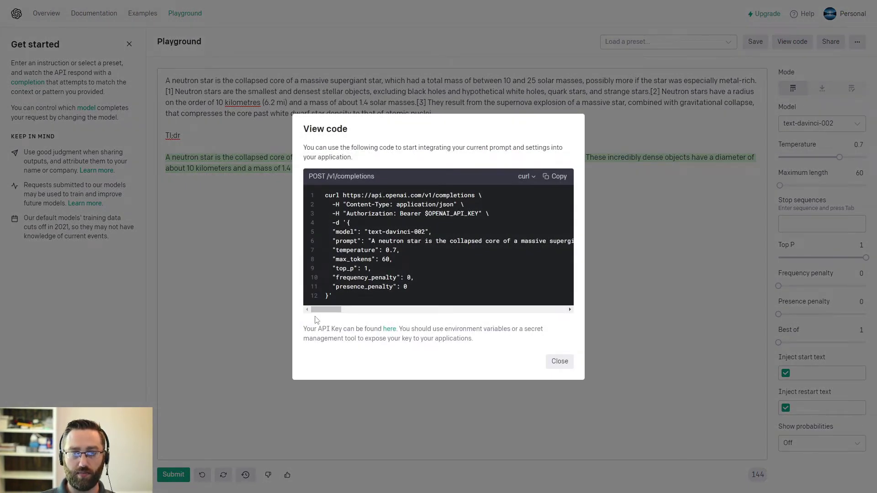
{"action": "mouse_move", "coordinate": [321, 310]}
{"action": "left_mouse_down"}
{"action": "mouse_move", "coordinate": [489, 310]}
{"action": "mouse_move", "coordinate": [305, 310]}
{"action": "left_mouse_up"}
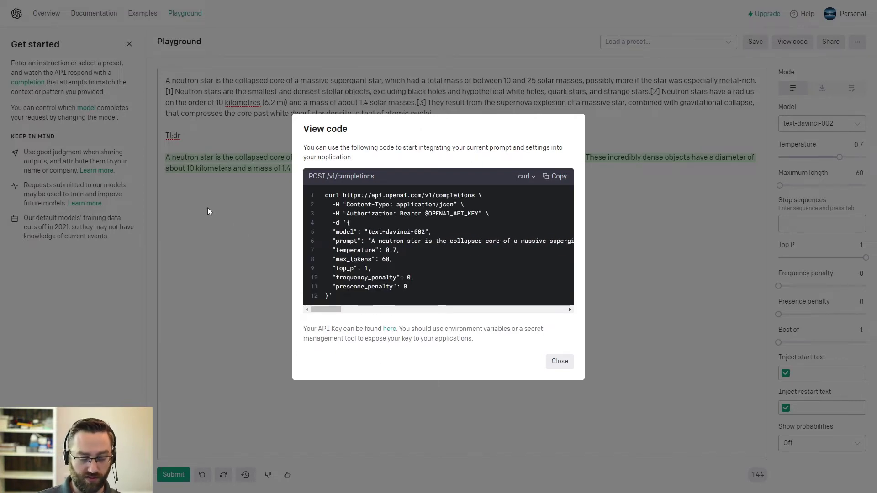
Step: Switch to the Tadabase app builder and add a new custom pipe named OpenAI
{"action": "key", "text": "ctrl+Tab"}
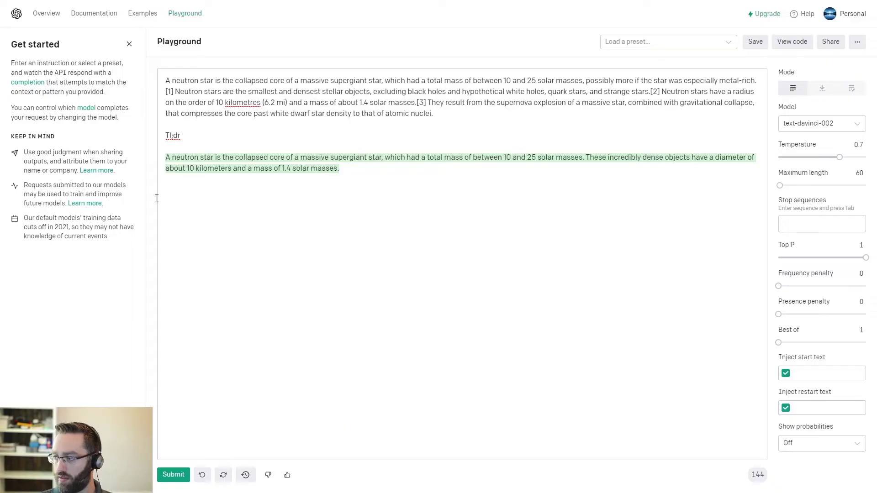
{"action": "key", "text": "ctrl+Tab"}
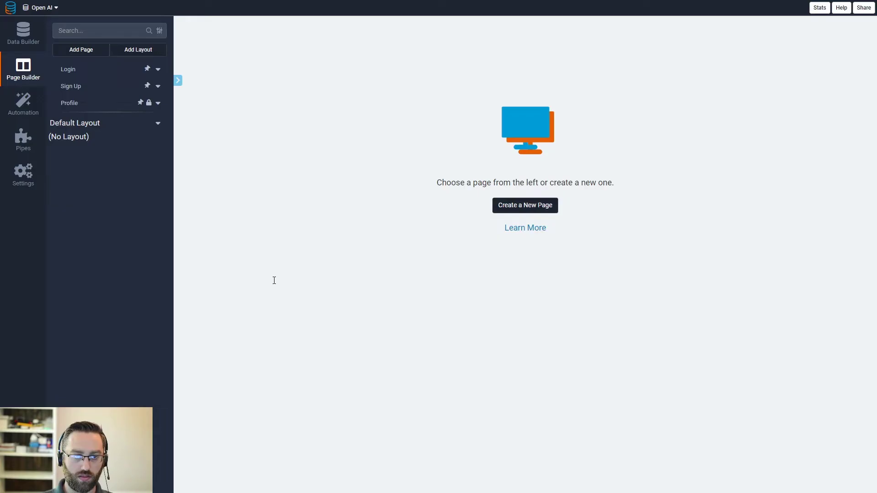
{"action": "left_click", "coordinate": [37, 153]}
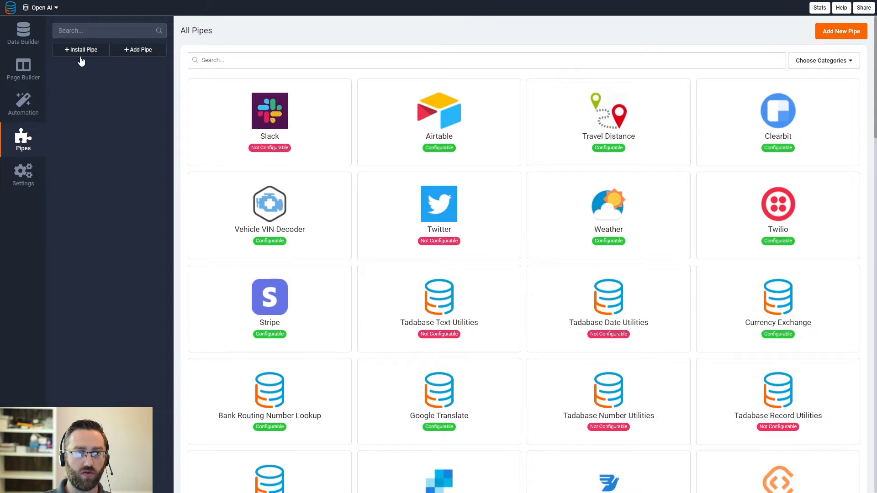
{"action": "left_click", "coordinate": [138, 51]}
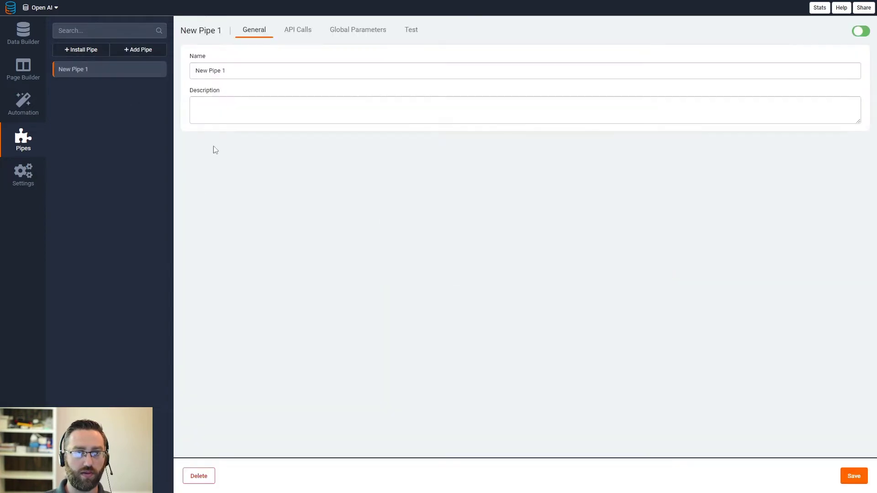
{"action": "left_click_drag", "start_coordinate": [243, 70], "coordinate": [196, 71]}
{"action": "type", "text": "OpenAI"}
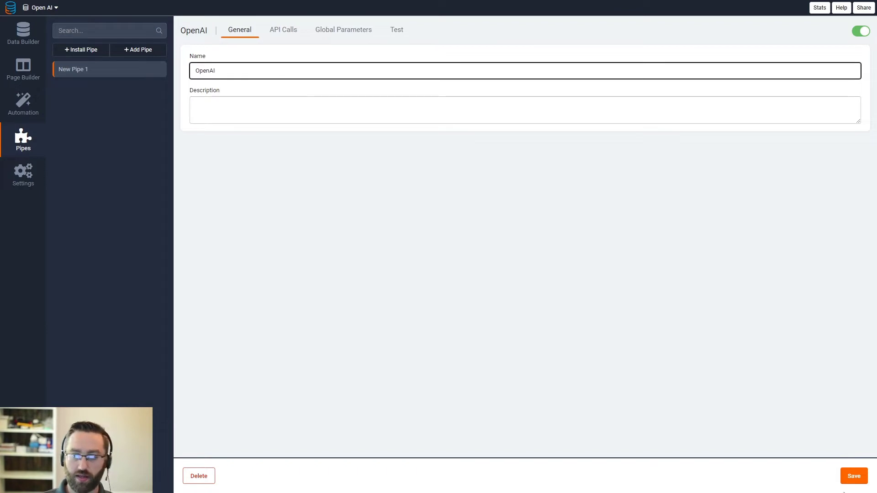
Step: Add a new API call to the OpenAI pipe and name it TLDR
{"action": "left_click", "coordinate": [288, 31]}
{"action": "left_click", "coordinate": [209, 94]}
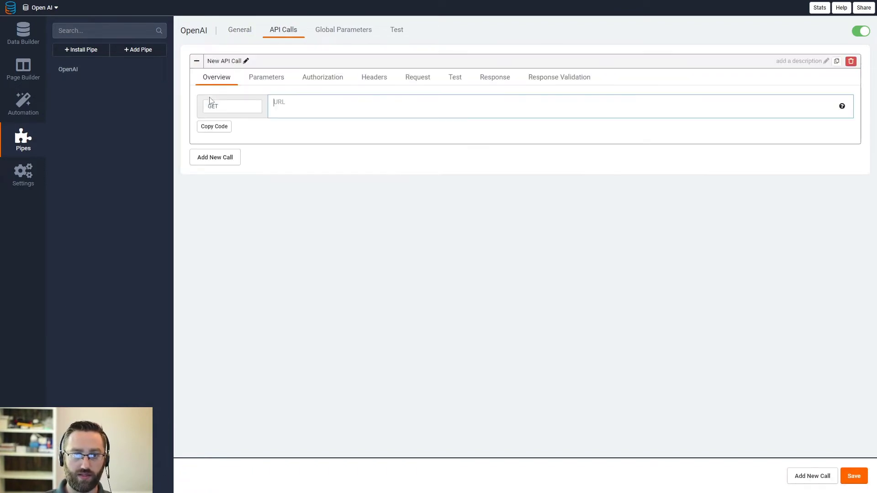
{"action": "left_click", "coordinate": [246, 61]}
{"action": "left_click_drag", "start_coordinate": [254, 69], "coordinate": [208, 68]}
{"action": "type", "text": "TLDR"}
{"action": "left_click", "coordinate": [233, 87]}
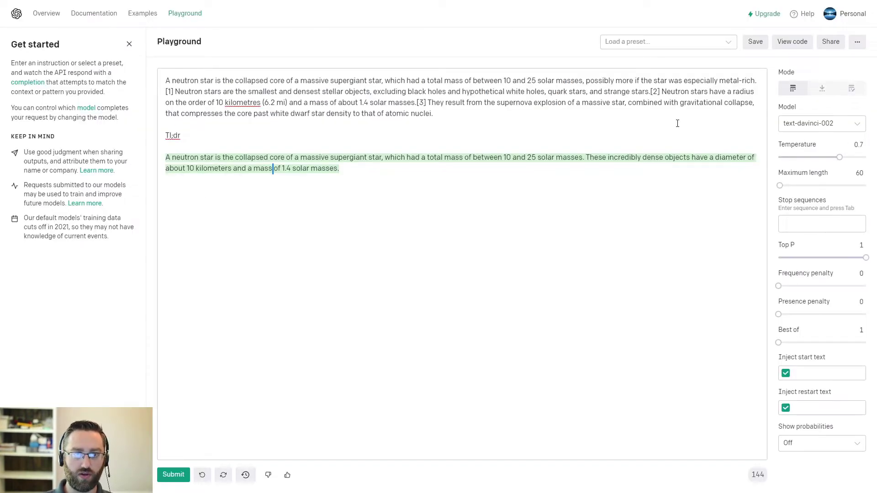
{"action": "left_click", "coordinate": [792, 41]}
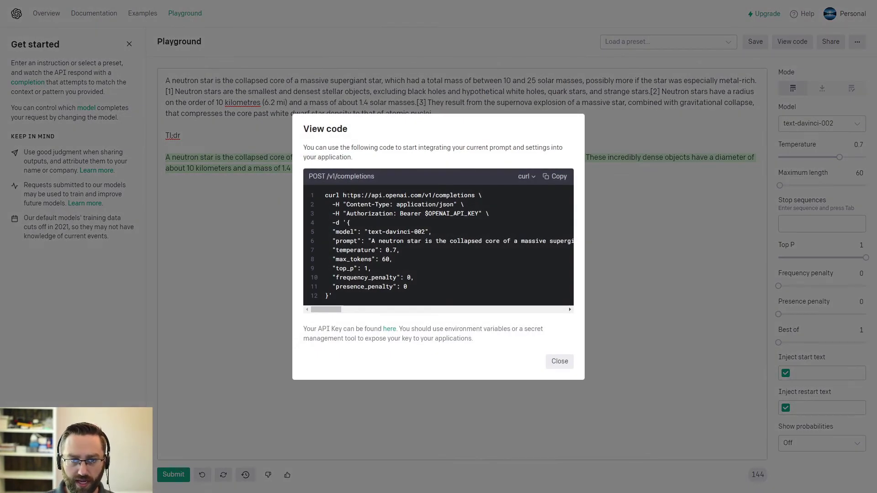
{"action": "left_click_drag", "start_coordinate": [309, 176], "coordinate": [377, 177]}
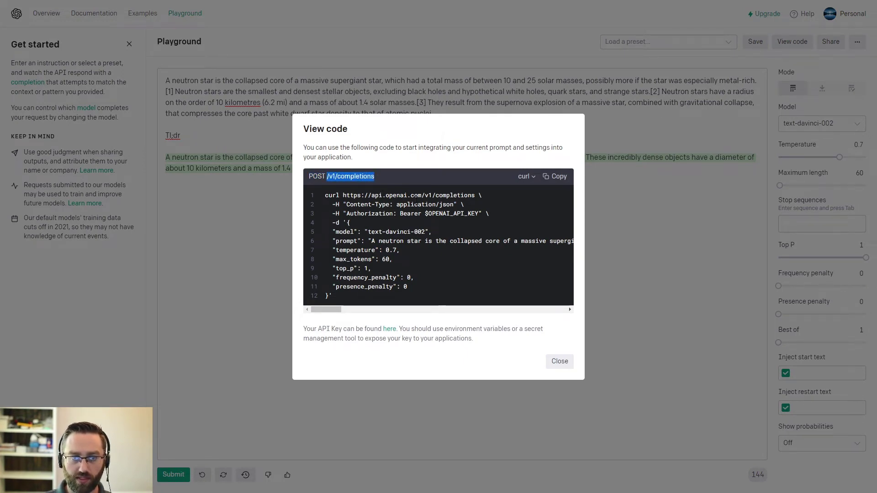
{"action": "left_click_drag", "start_coordinate": [475, 196], "coordinate": [344, 195]}
{"action": "key", "text": "ctrl+c"}
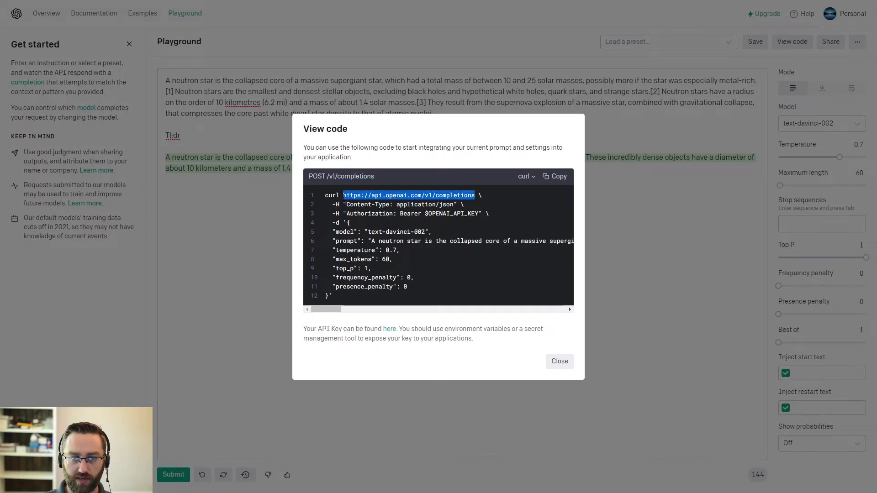
{"action": "key", "text": "alt+Tab"}
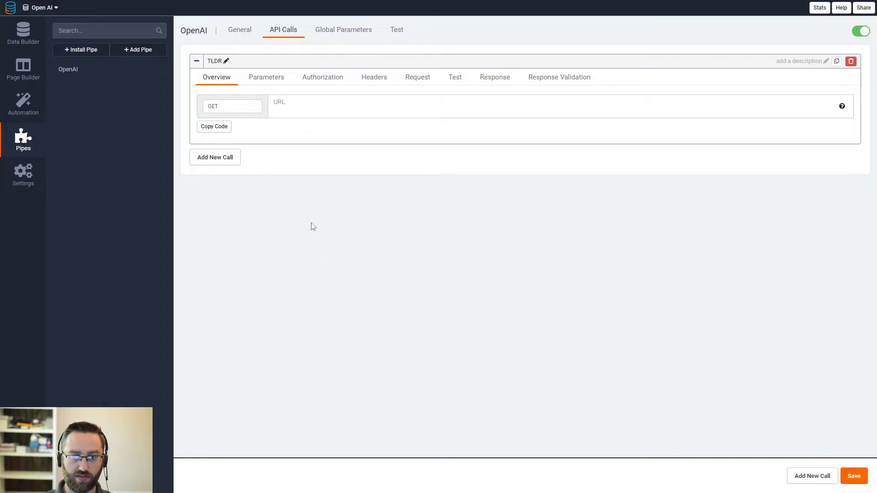
{"action": "left_click", "coordinate": [227, 110]}
{"action": "left_click", "coordinate": [213, 139]}
{"action": "left_click", "coordinate": [303, 101]}
{"action": "key", "text": "ctrl+v"}
{"action": "left_click", "coordinate": [850, 480]}
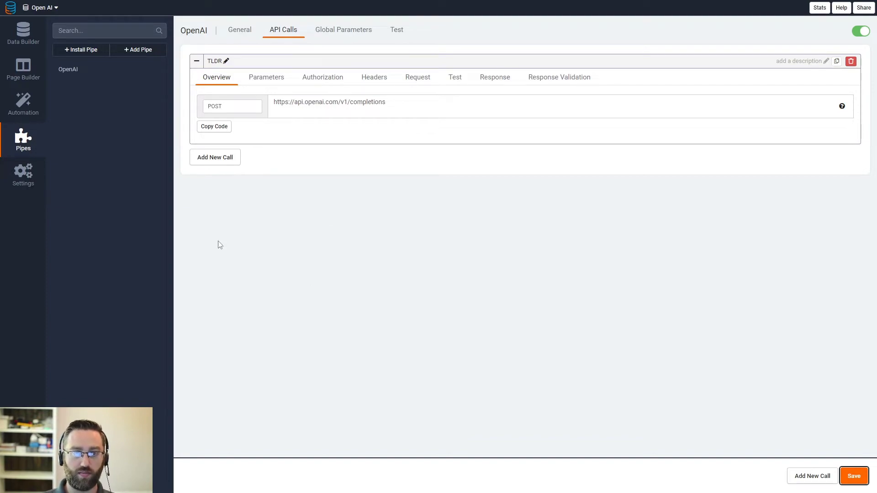
Step: Return to the Playground's request code, check its two headers, and copy the JSON body from opening to closing brace
{"action": "key", "text": "alt+Tab"}
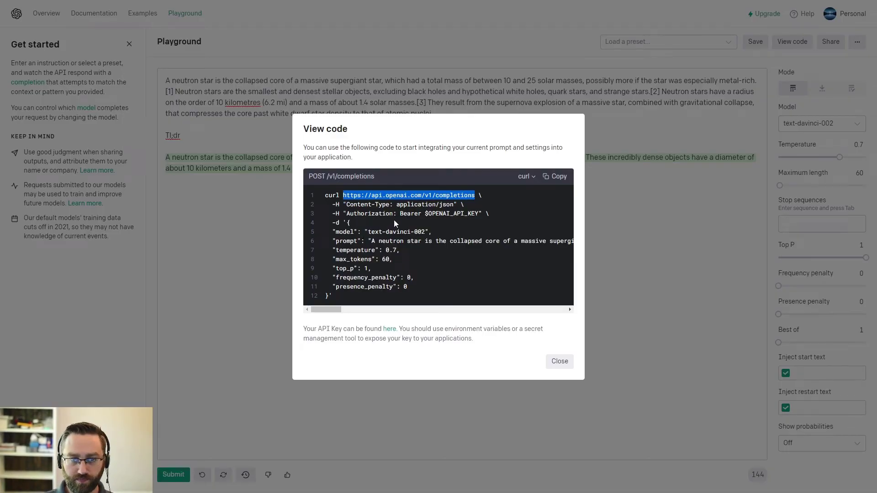
{"action": "left_click", "coordinate": [340, 206]}
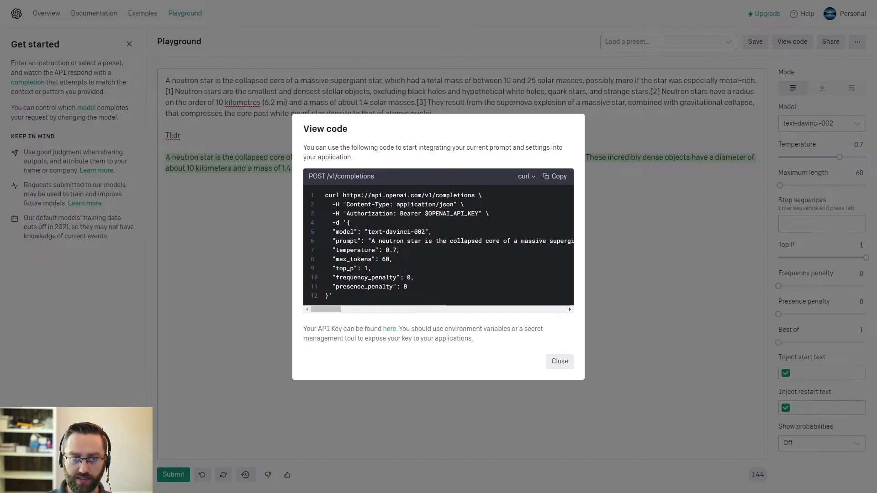
{"action": "left_click_drag", "start_coordinate": [350, 213], "coordinate": [386, 213]}
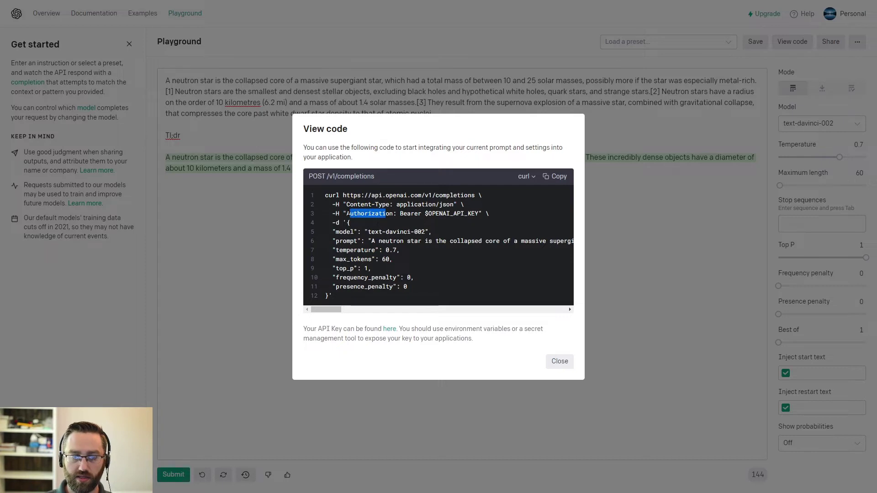
{"action": "left_click_drag", "start_coordinate": [347, 223], "coordinate": [329, 296]}
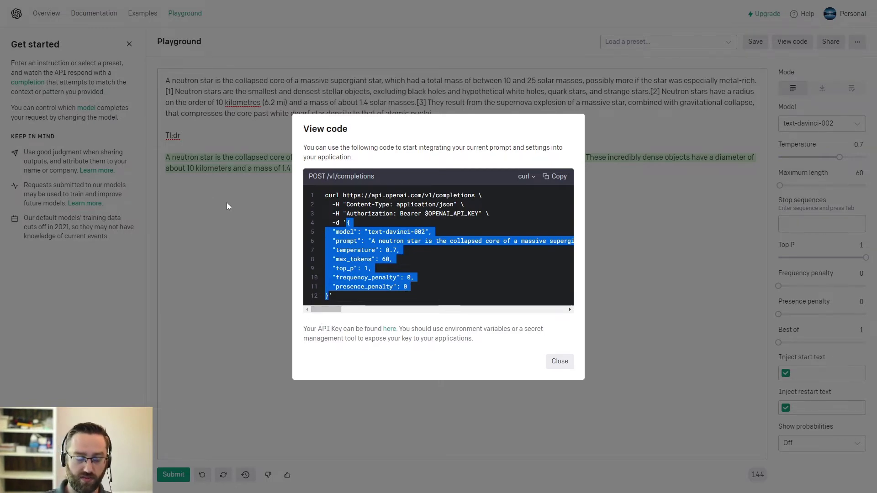
Step: In Tadabase, set the TLDR request to raw with JSON content type, insert the copied text-davinci-002 body, and save
{"action": "key", "text": "alt+Tab"}
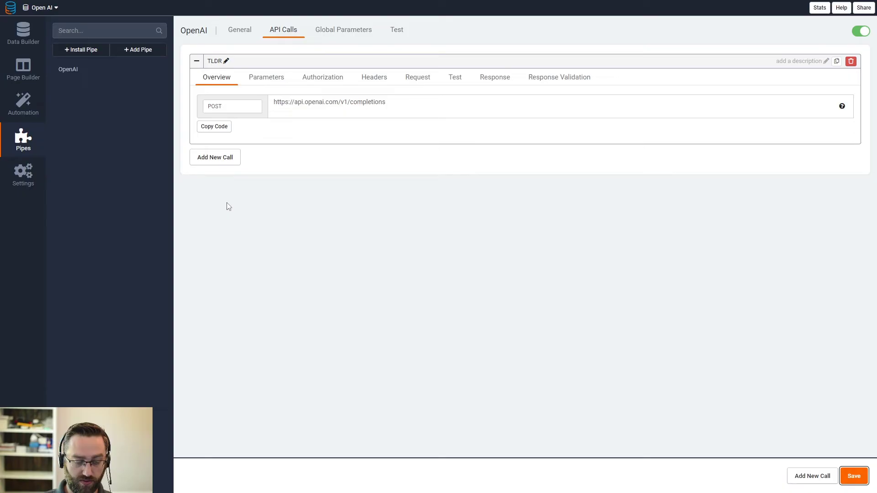
{"action": "left_click", "coordinate": [425, 84]}
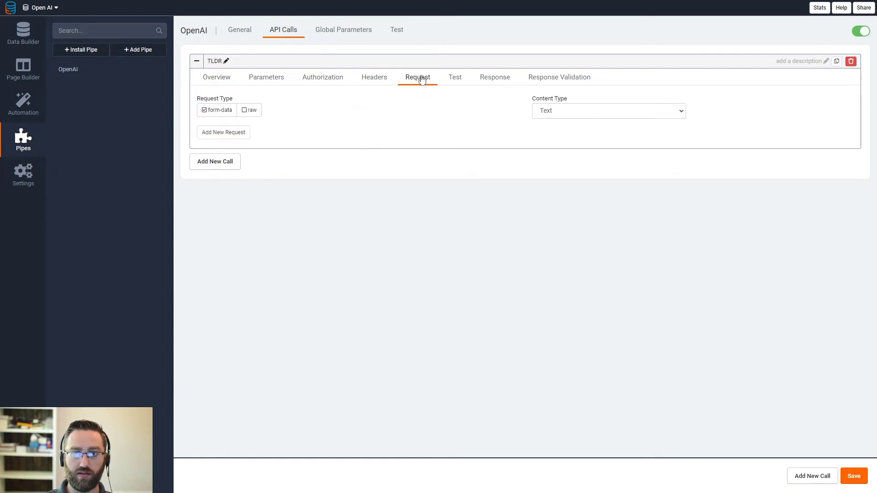
{"action": "left_click", "coordinate": [556, 115]}
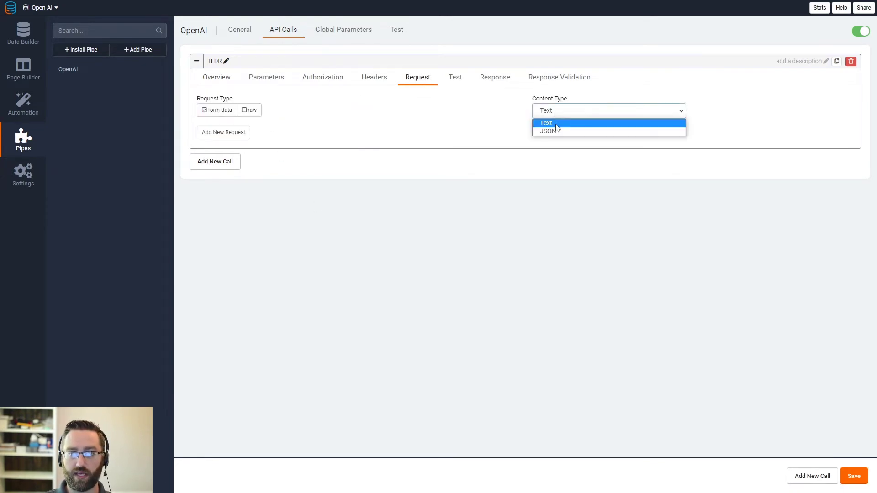
{"action": "left_click", "coordinate": [553, 132]}
{"action": "left_click", "coordinate": [249, 111]}
{"action": "left_click", "coordinate": [231, 140]}
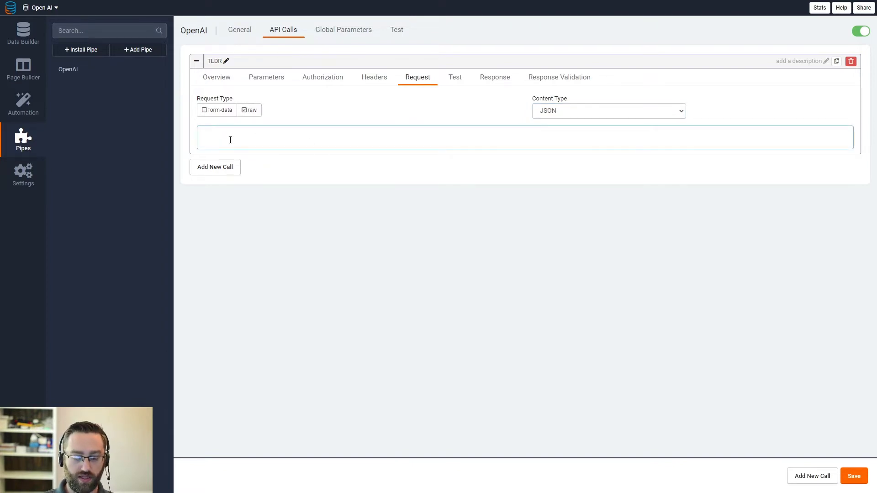
{"action": "type", "text": "{   \"model\": \"text-davinci-002\",   \"prompt\": \"A neutron star is the collapsed core of a massive supergiant star, which had a total mass of between 10 and 25 solar masses, possibly more if the star was especially metal-rich.[1] Neutron stars are the smallest and densest stellar objects, excluding black holes and hypothetical white holes, quark stars, and strange stars.[2] Neutron stars have a radius on the order of 10 kilometres (6.2 mi) and a mass of about 1.4 solar masses.[3] They result from the supernova explosion of a massive star, combined with gravitational collapse, that compresses the core past white dwarf star density to that of atomic nuclei.\\n\\nTl;dr\",   \"temperature\": 0.7,   \"max_tokens\": 60,   \"top_p\": 1,   \"frequency_penalty\": 0,   \"presence_penalty\": 0 }"}
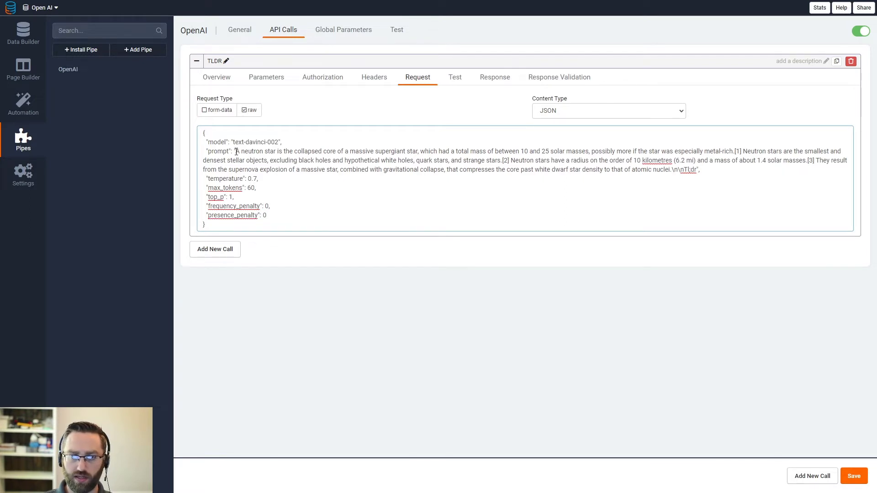
{"action": "left_click", "coordinate": [854, 476]}
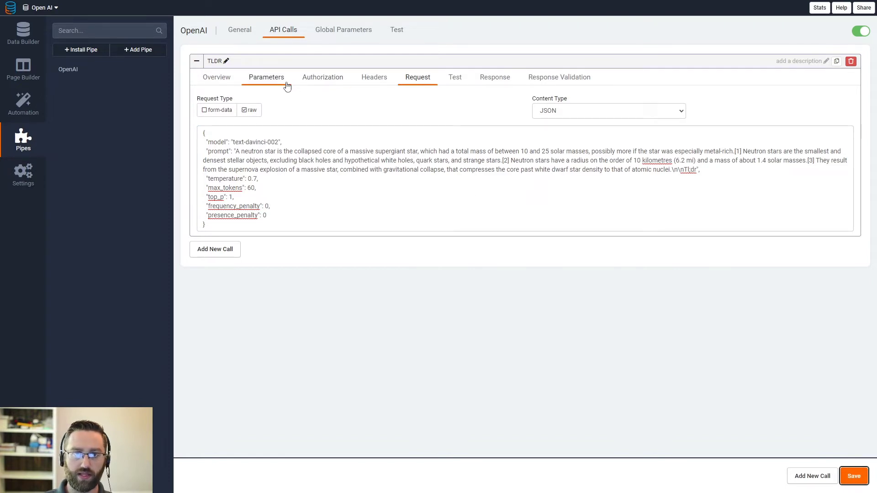
Step: Add a Content-Type header with the value application/json to the TLDR call and save
{"action": "left_click", "coordinate": [379, 82]}
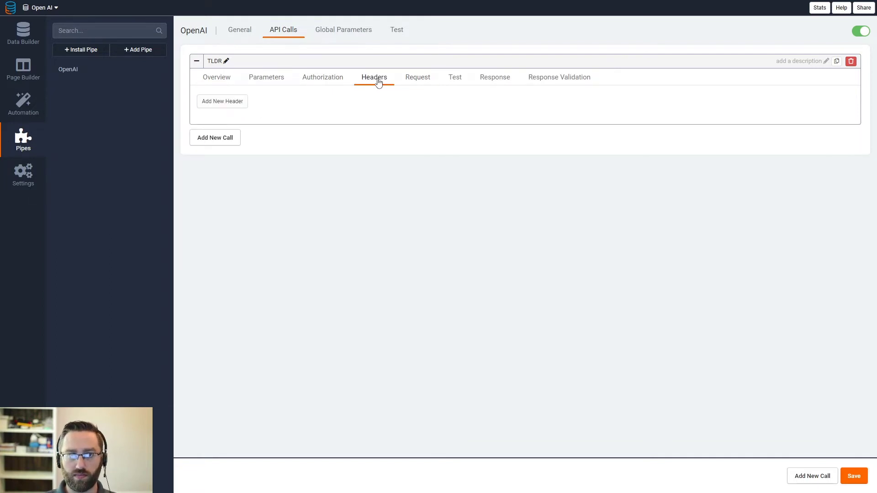
{"action": "left_click", "coordinate": [217, 103]}
{"action": "left_click", "coordinate": [266, 136]}
{"action": "type", "text": "Content-"}
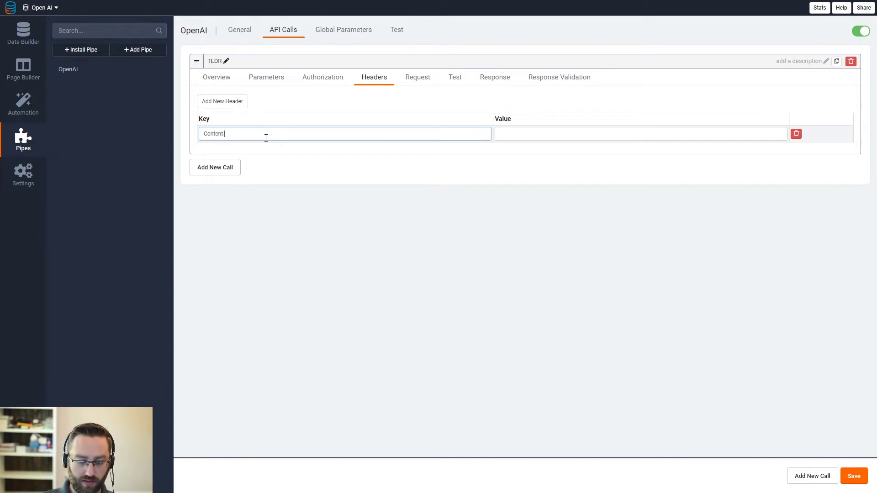
{"action": "type", "text": "Type"}
{"action": "key", "text": "Tab"}
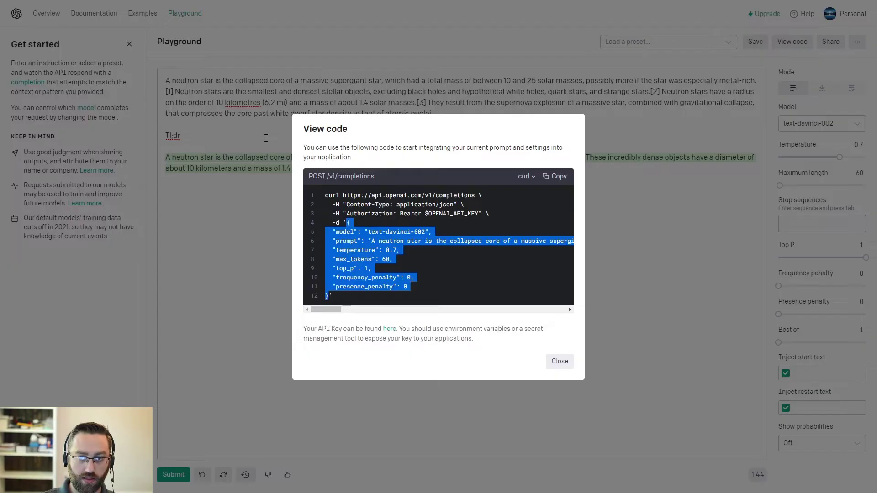
{"action": "left_click_drag", "start_coordinate": [397, 205], "coordinate": [453, 204]}
{"action": "key", "text": "ctrl+c"}
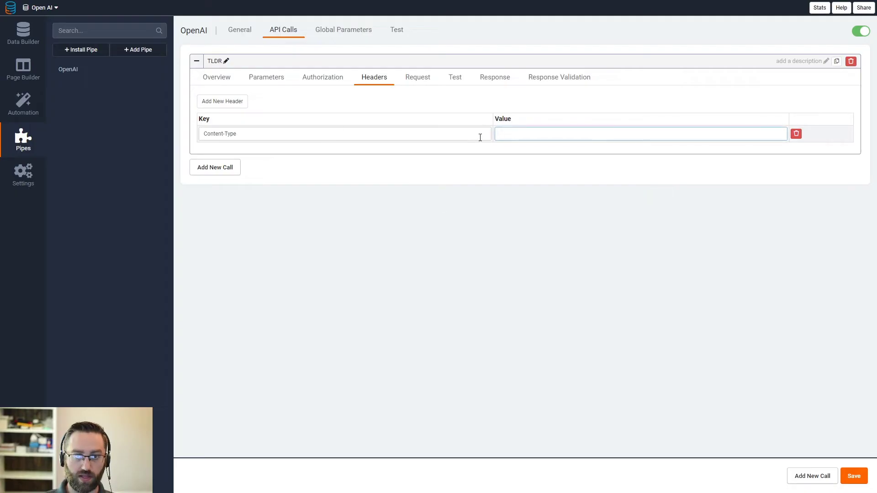
{"action": "key", "text": "ctrl+v"}
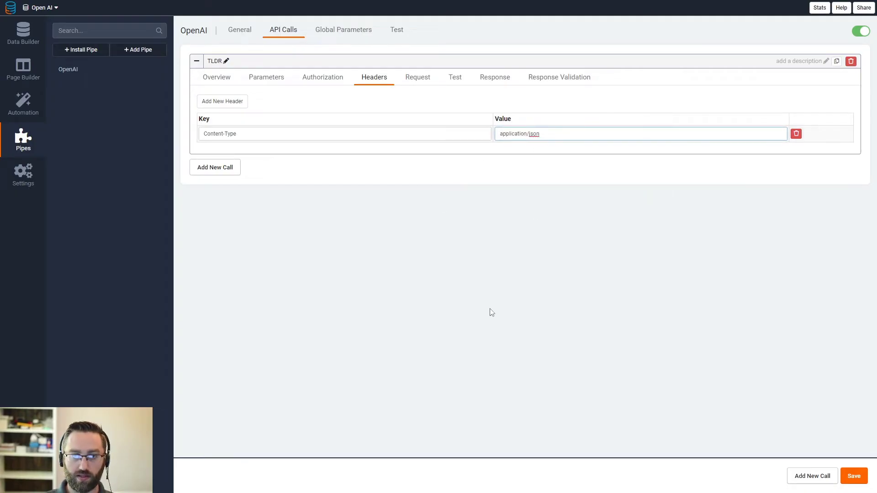
{"action": "left_click", "coordinate": [844, 477]}
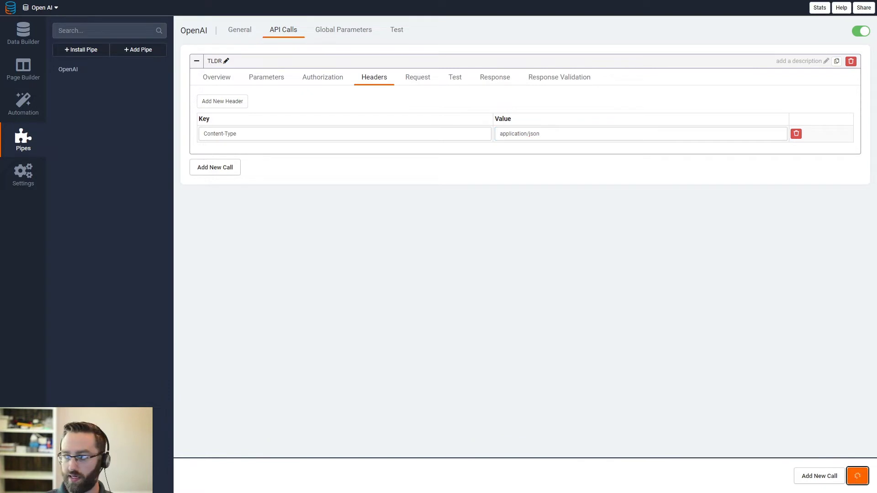
Step: Add a second, empty header row to the TLDR call
{"action": "left_click", "coordinate": [224, 102]}
{"action": "left_click", "coordinate": [249, 151]}
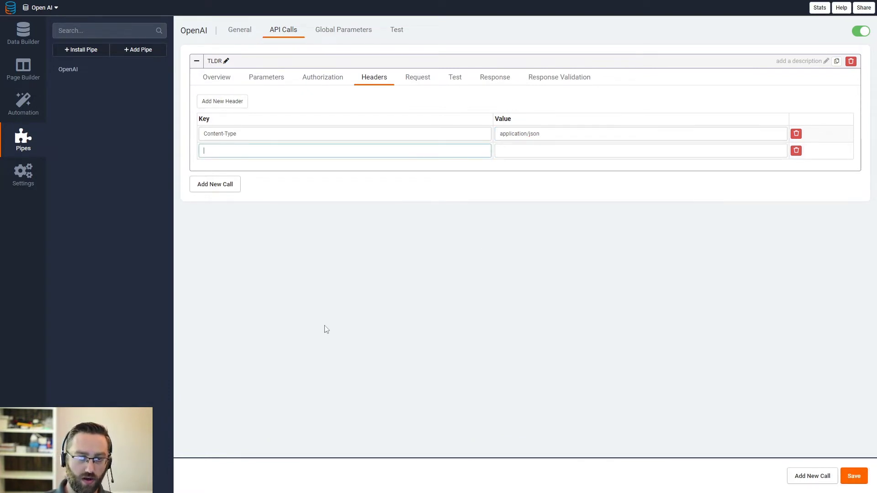
{"action": "left_click", "coordinate": [316, 83]}
{"action": "left_click", "coordinate": [275, 107]}
{"action": "left_click", "coordinate": [267, 131]}
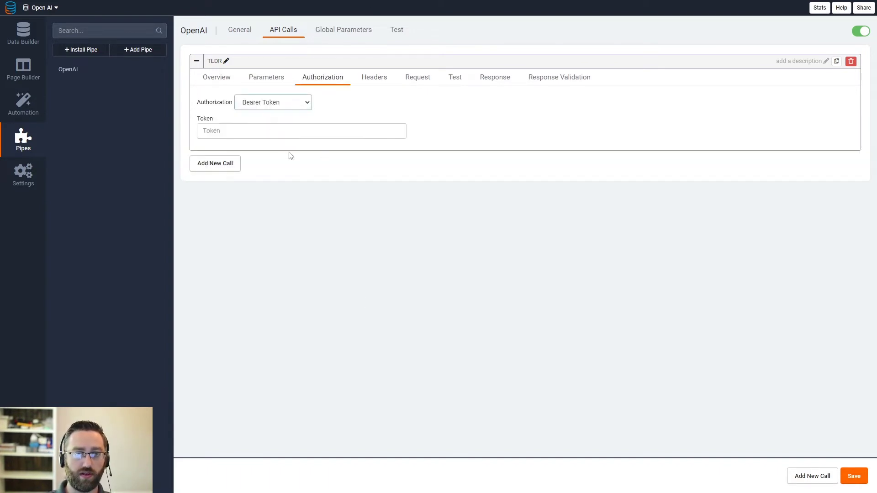
{"action": "left_click", "coordinate": [291, 111]}
{"action": "left_click", "coordinate": [274, 114]}
Step: Fill the empty header row with the key Authorization, copied from the Playground's code, and the value prefix Bearer
{"action": "left_click", "coordinate": [374, 77]}
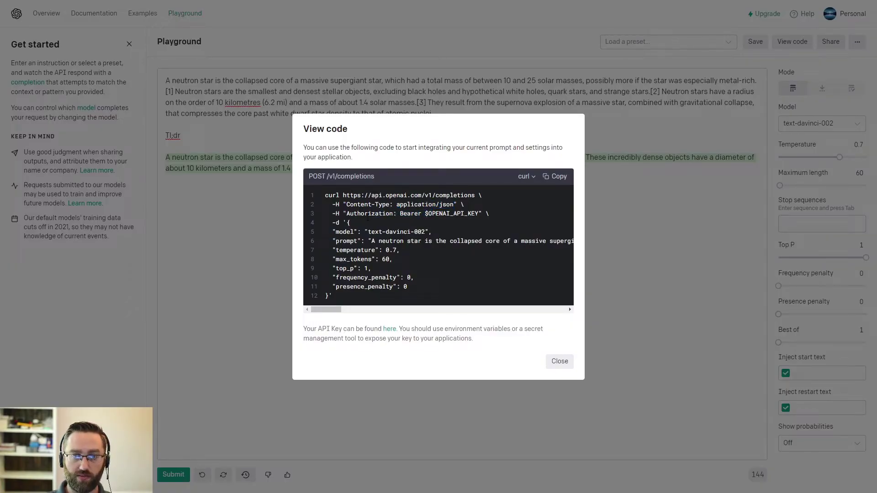
{"action": "double_click", "coordinate": [355, 215]}
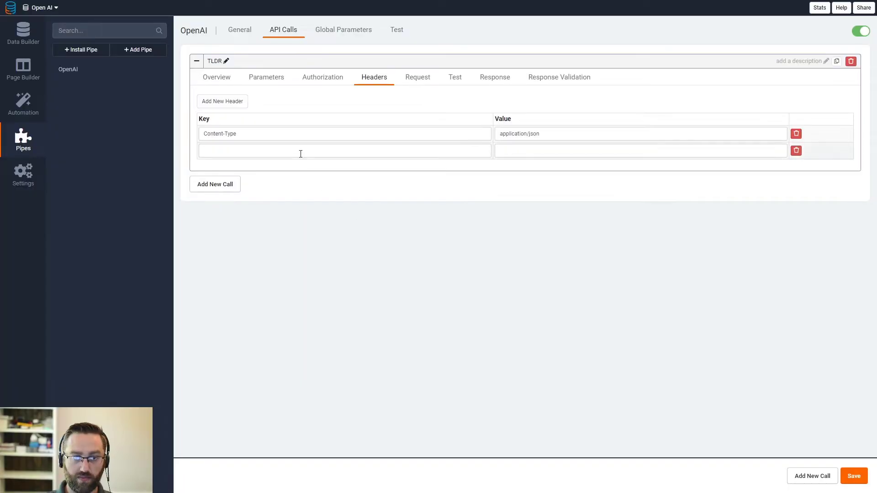
{"action": "left_click", "coordinate": [251, 155]}
{"action": "key", "text": "ctrl+v"}
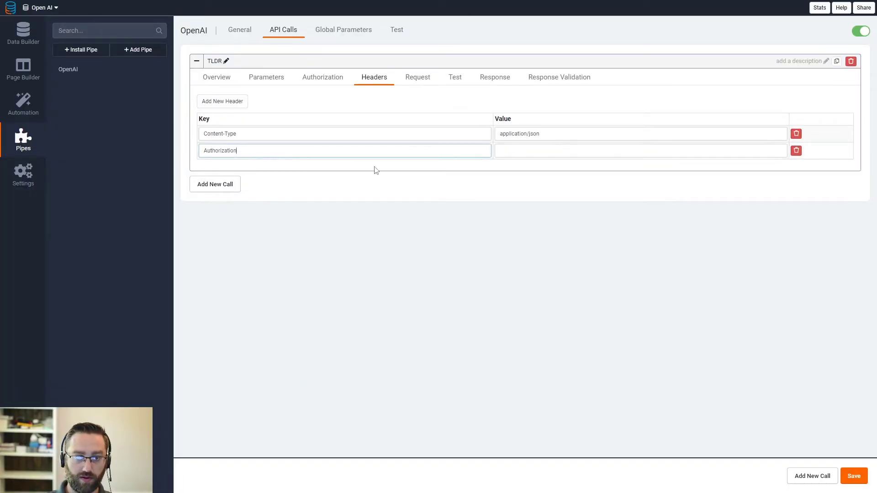
{"action": "left_click", "coordinate": [515, 154]}
{"action": "type", "text": "Bearer"}
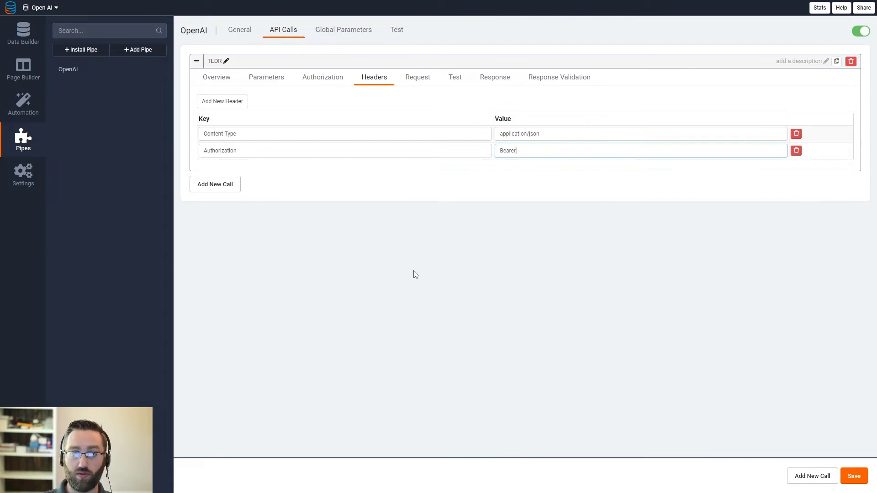
Step: Examine the Playground's request code for where the API key is found and how the Authorization bearer value is formed
{"action": "key", "text": "ctrl+Tab"}
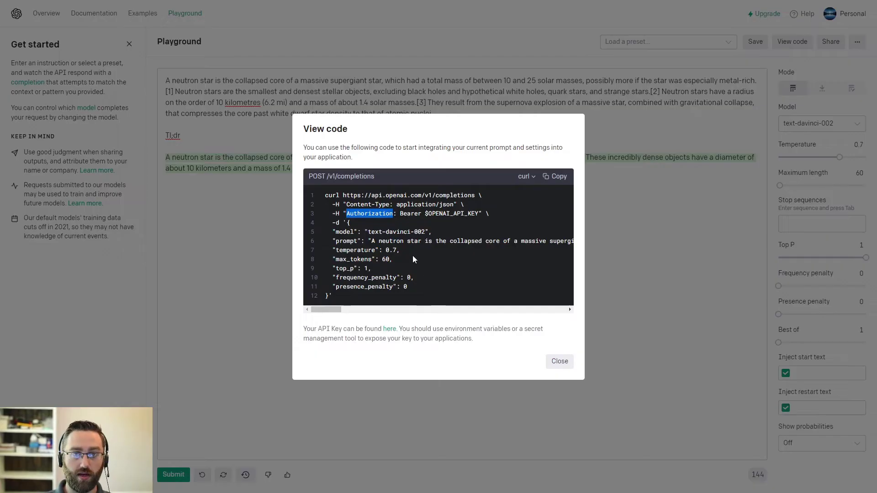
{"action": "left_click", "coordinate": [342, 84]}
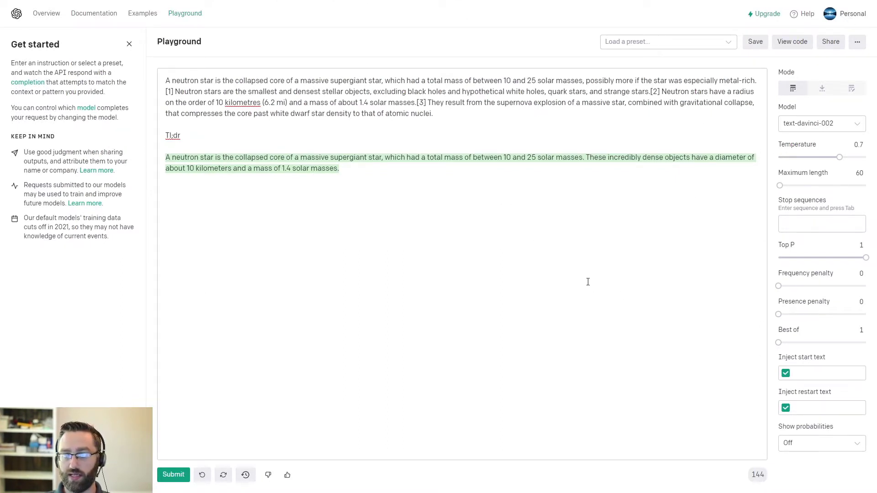
{"action": "left_click", "coordinate": [792, 42]}
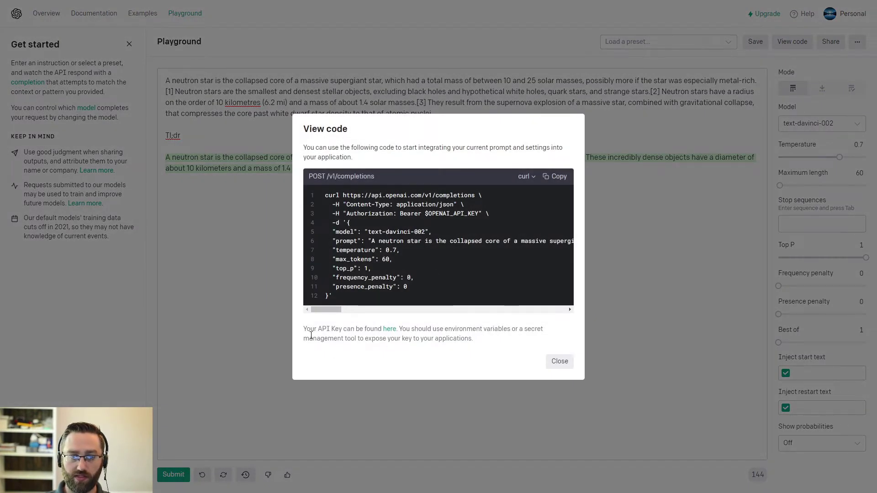
{"action": "left_click_drag", "start_coordinate": [305, 329], "coordinate": [403, 329]}
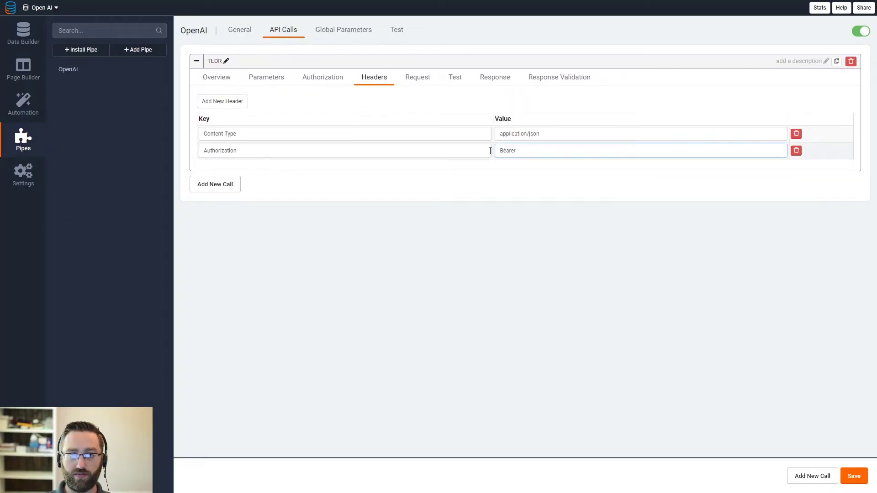
{"action": "left_click_drag", "start_coordinate": [499, 151], "coordinate": [525, 150]}
{"action": "left_click", "coordinate": [525, 151]}
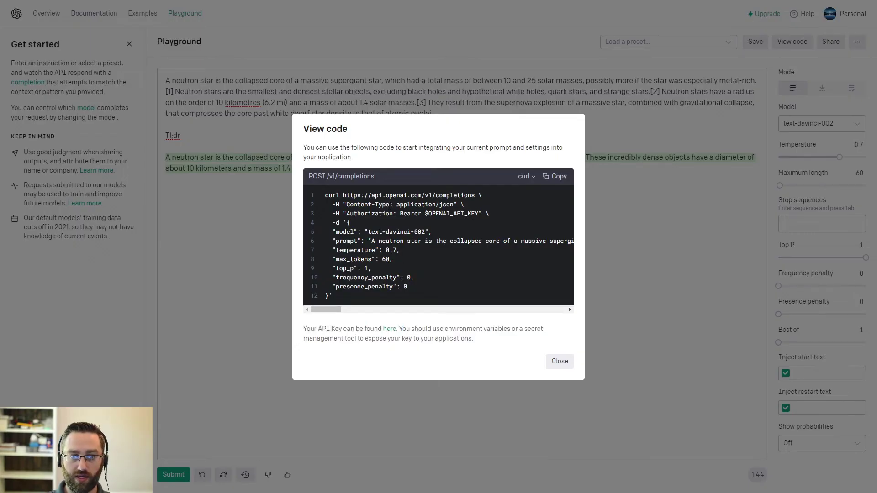
{"action": "left_click_drag", "start_coordinate": [479, 213], "coordinate": [347, 214]}
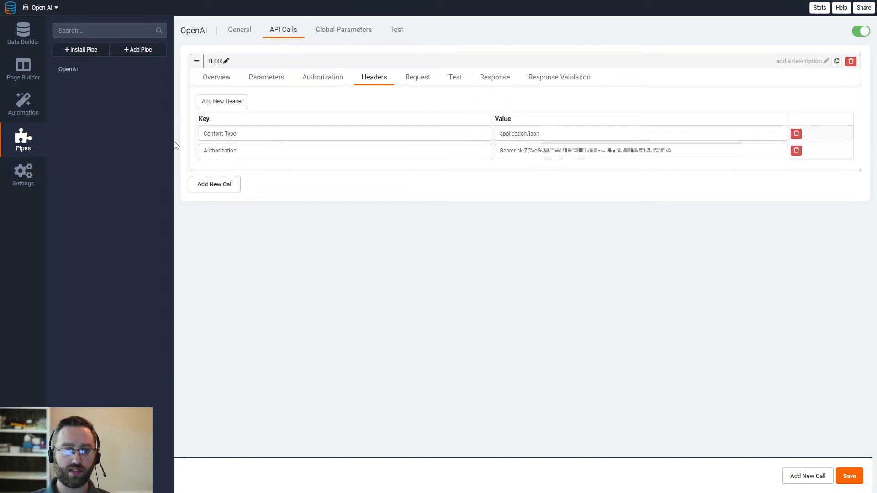
Step: Review the key and value of the TLDR call's Content-Type header
{"action": "left_click_drag", "start_coordinate": [261, 134], "coordinate": [198, 135]}
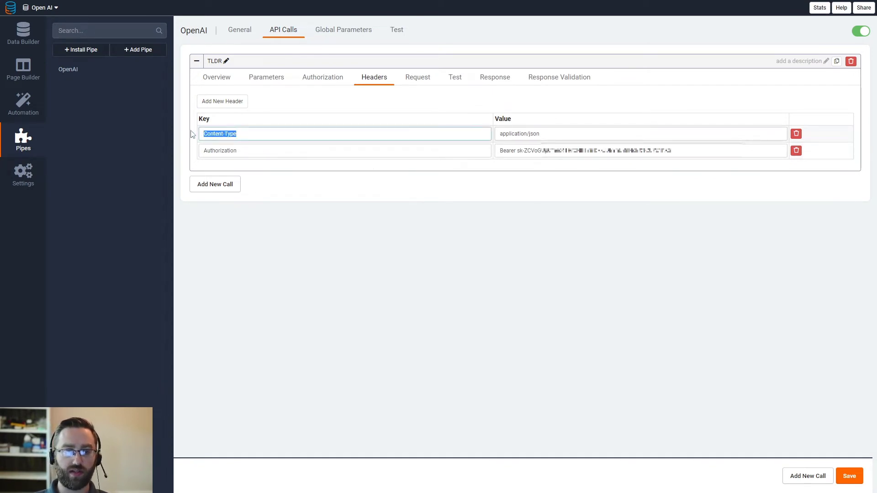
{"action": "left_click", "coordinate": [243, 135]}
{"action": "left_click_drag", "start_coordinate": [550, 135], "coordinate": [480, 138]}
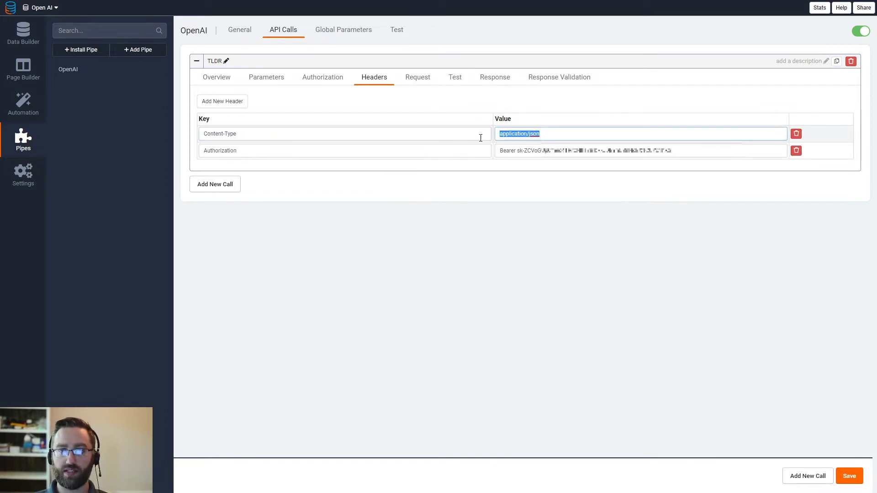
Step: Review the Content-Type and Authorization headers of the TLDR call and save the pipe
{"action": "left_click", "coordinate": [555, 133]}
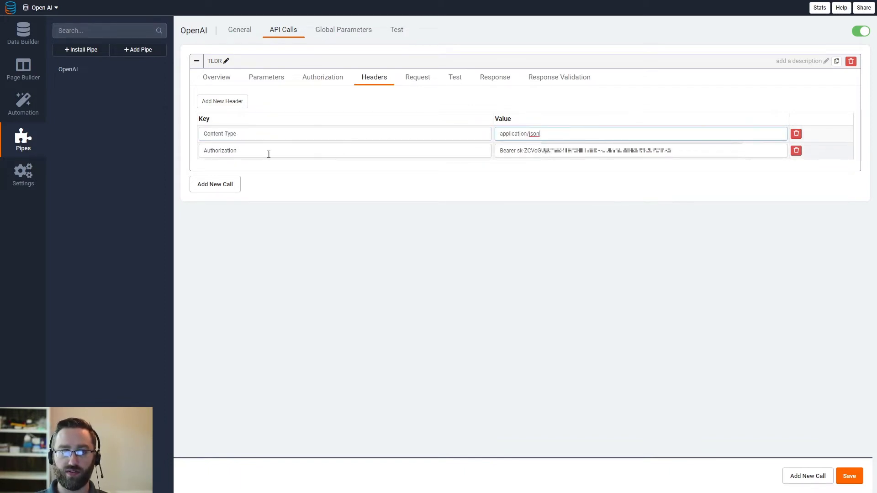
{"action": "double_click", "coordinate": [228, 152]}
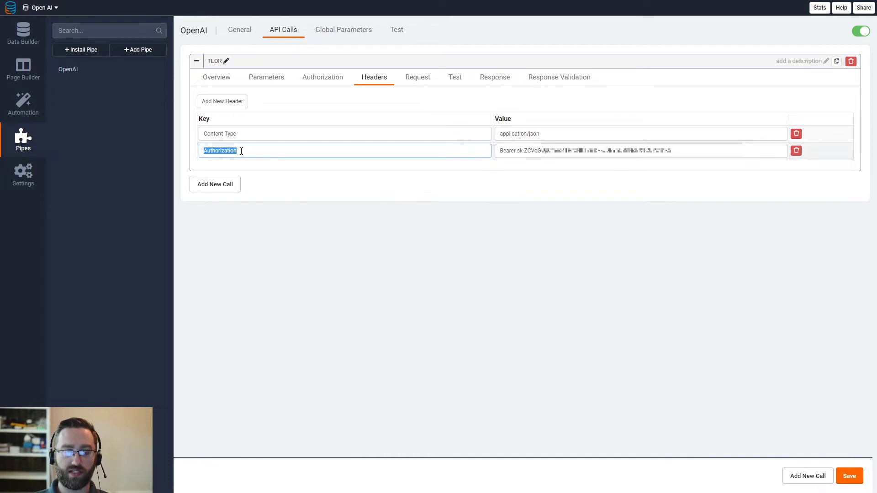
{"action": "left_click_drag", "start_coordinate": [500, 152], "coordinate": [516, 152]}
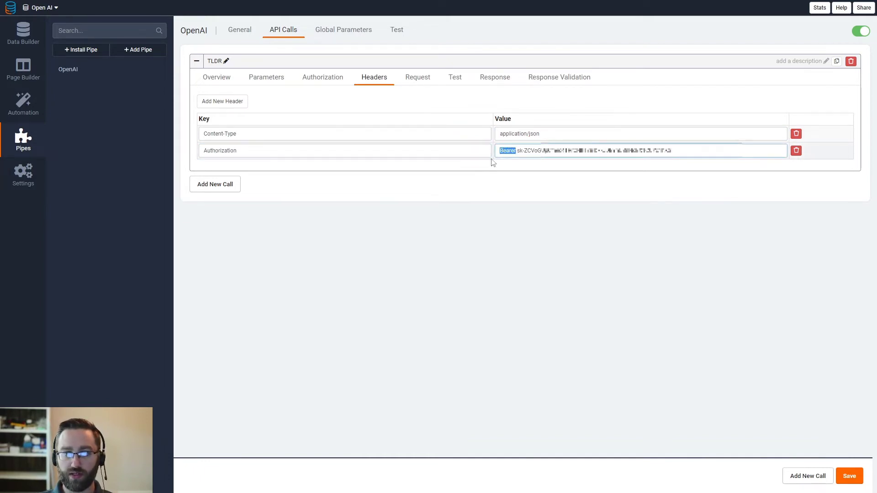
{"action": "key", "text": "Left"}
{"action": "left_click", "coordinate": [516, 151]}
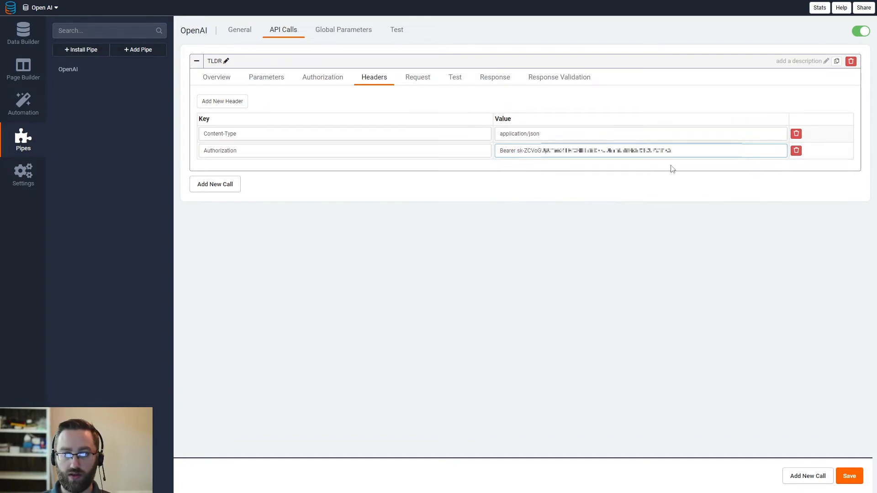
{"action": "left_click", "coordinate": [849, 477]}
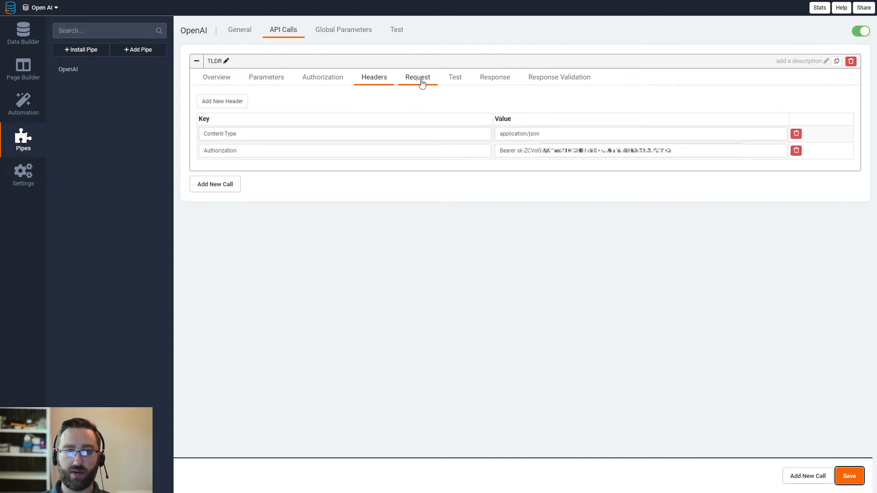
Step: Clear the value of the prompt property in the TLDR call's raw JSON request body
{"action": "left_click", "coordinate": [451, 80]}
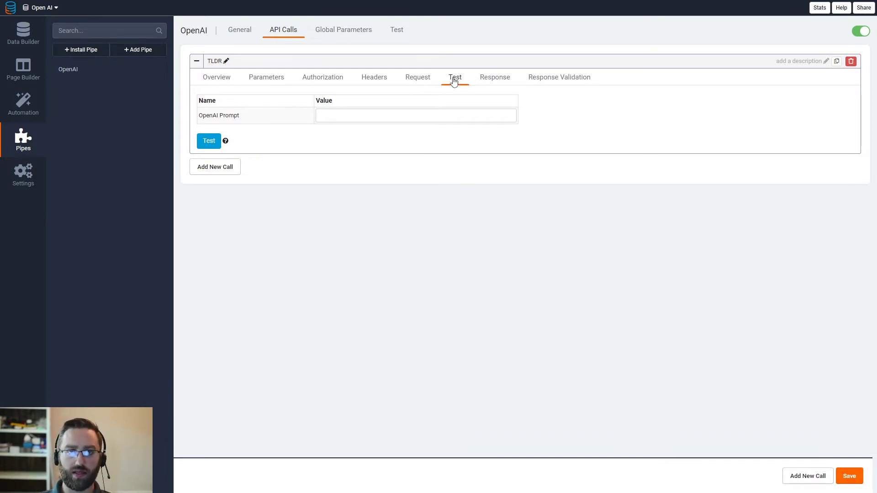
{"action": "left_click", "coordinate": [416, 81]}
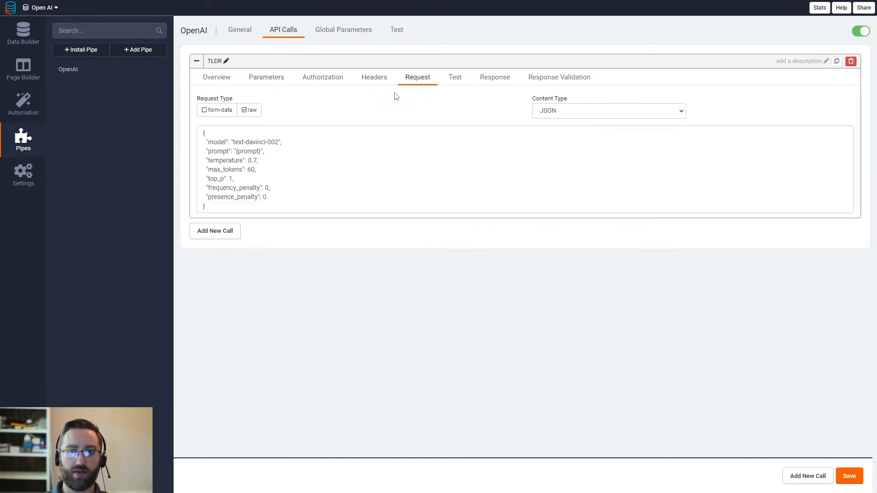
{"action": "left_click_drag", "start_coordinate": [250, 155], "coordinate": [238, 155]}
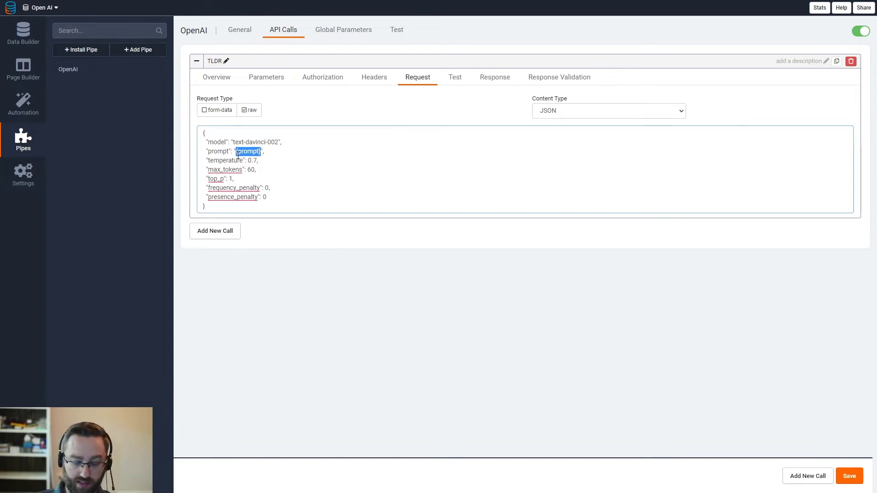
{"action": "key", "text": "BackSpace"}
{"action": "left_click", "coordinate": [216, 151]}
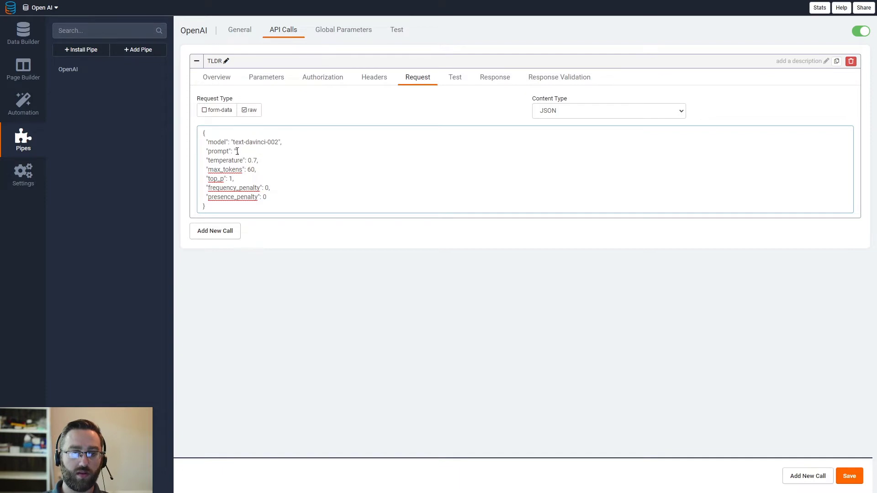
{"action": "double_click", "coordinate": [219, 152]}
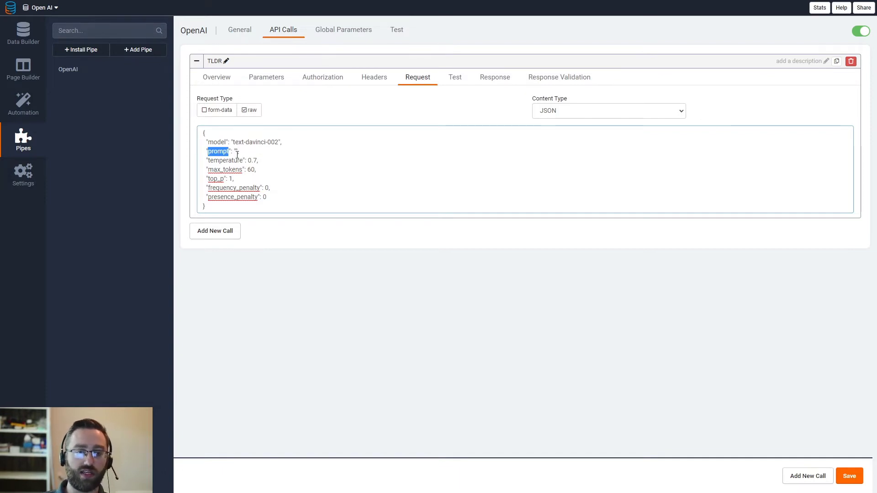
Step: Set the prompt property in the request body to the placeholder {prompt} and save the pipe
{"action": "left_click", "coordinate": [235, 152]}
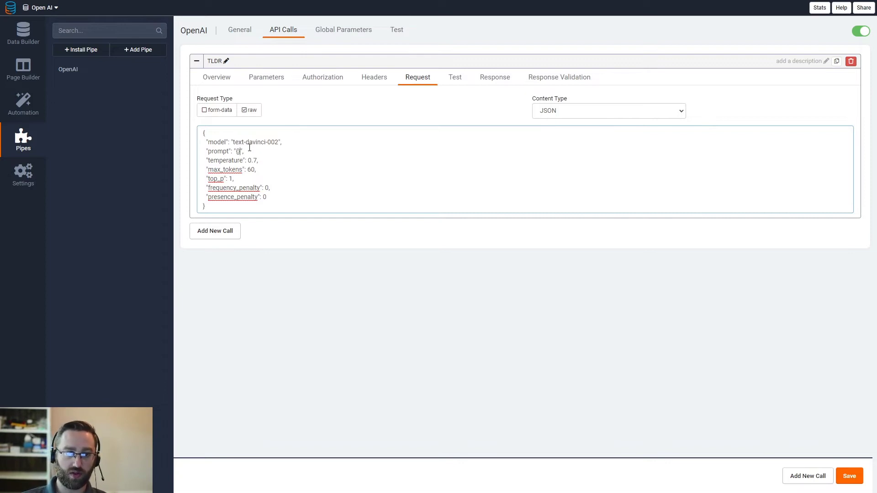
{"action": "key", "text": "Left"}
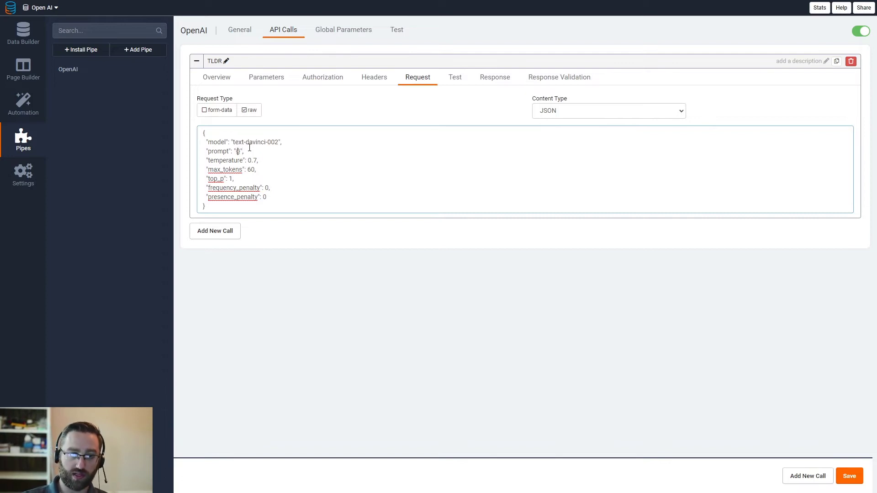
{"action": "type", "text": "prom"}
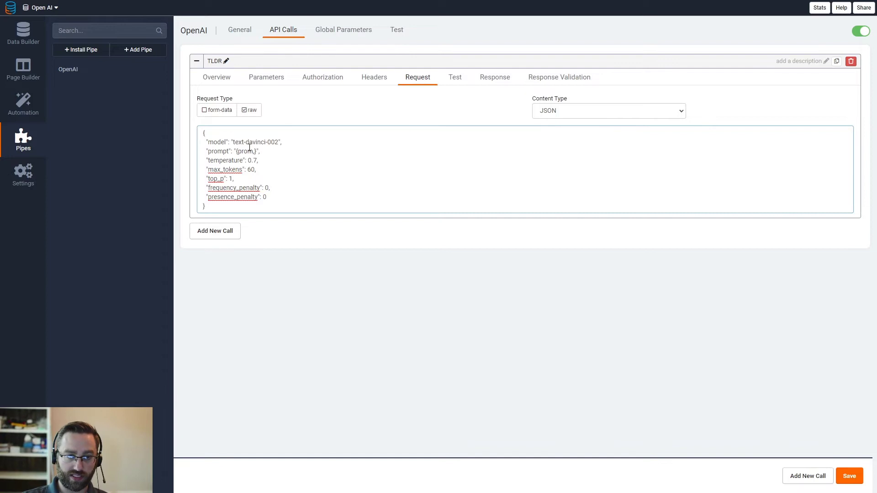
{"action": "type", "text": "pt"}
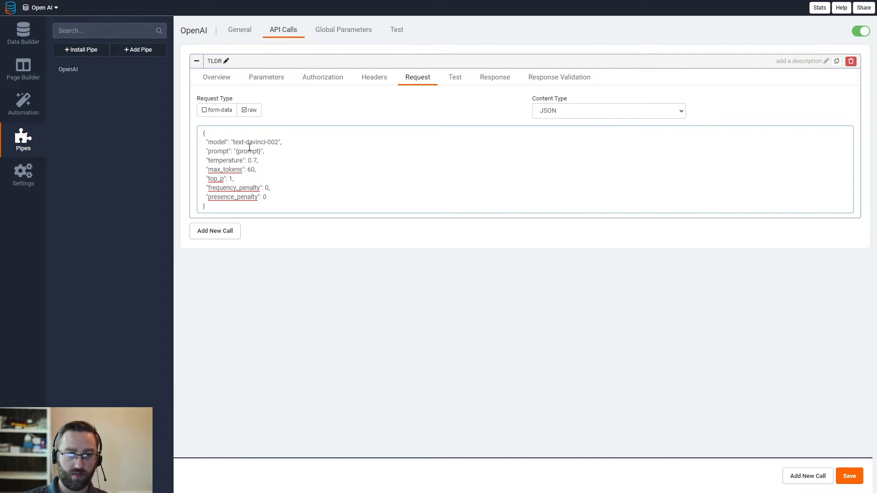
{"action": "double_click", "coordinate": [250, 148]}
{"action": "left_click", "coordinate": [466, 179]}
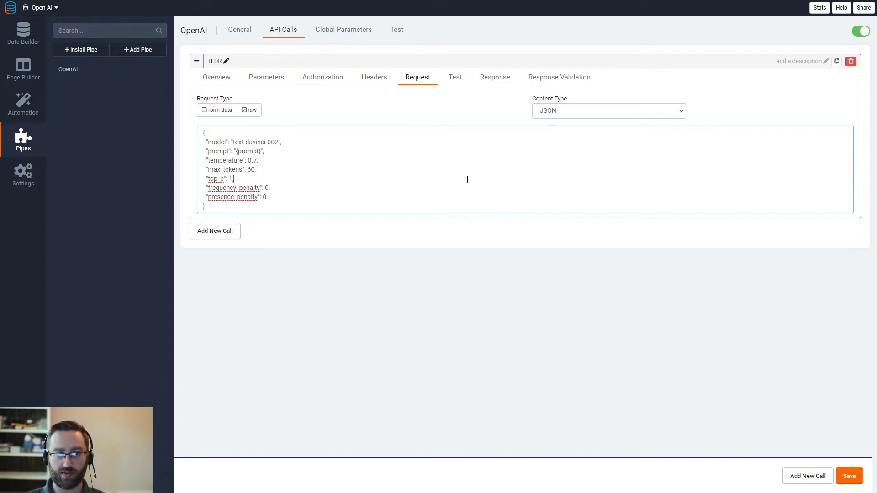
{"action": "left_click", "coordinate": [847, 476]}
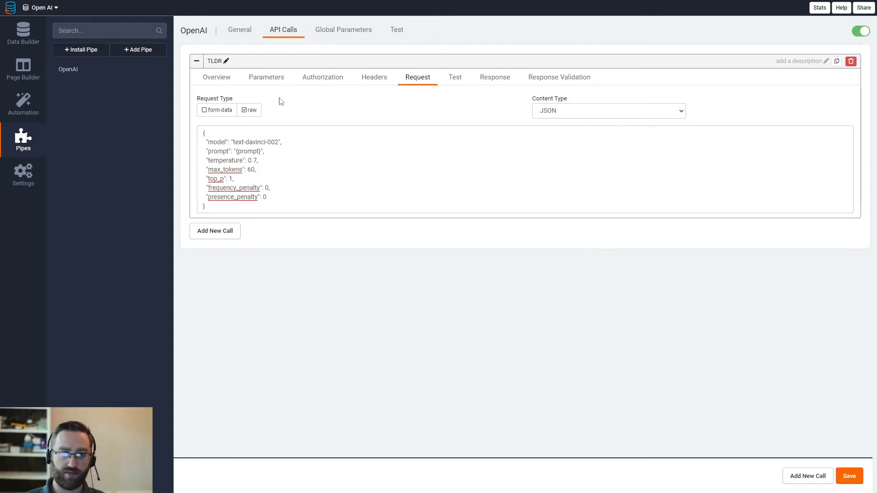
Step: Add a new parameter named Open AI Prompt to the TLDR call
{"action": "left_click", "coordinate": [265, 86]}
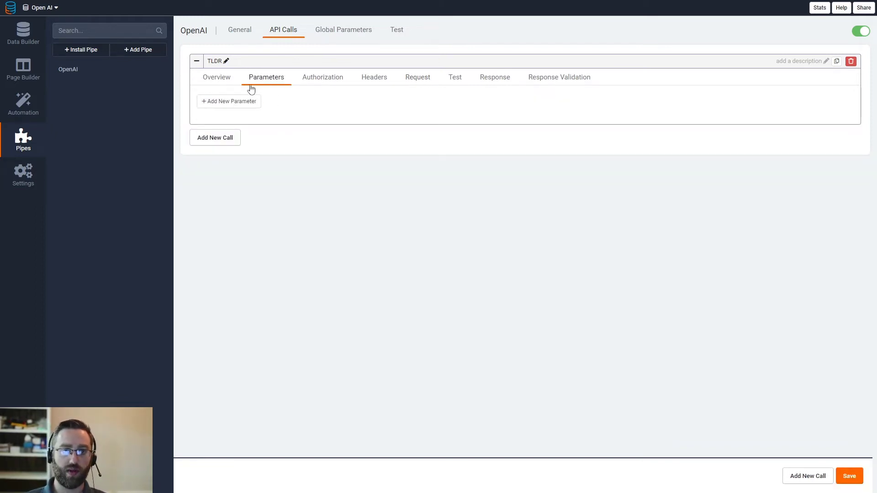
{"action": "left_click", "coordinate": [222, 103]}
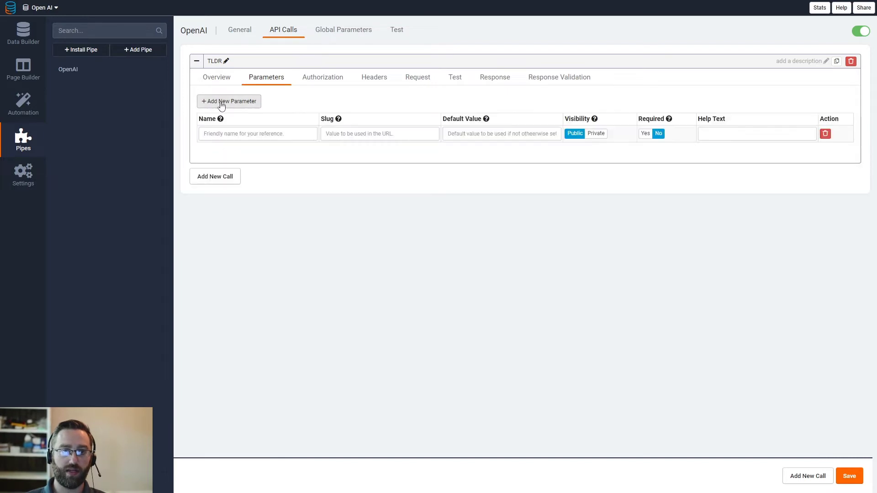
{"action": "left_click", "coordinate": [238, 133]}
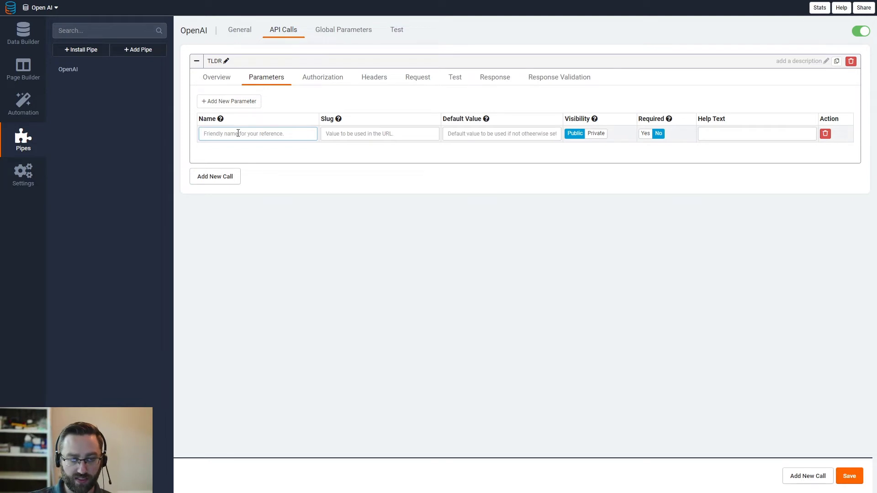
{"action": "type", "text": "Open AI "}
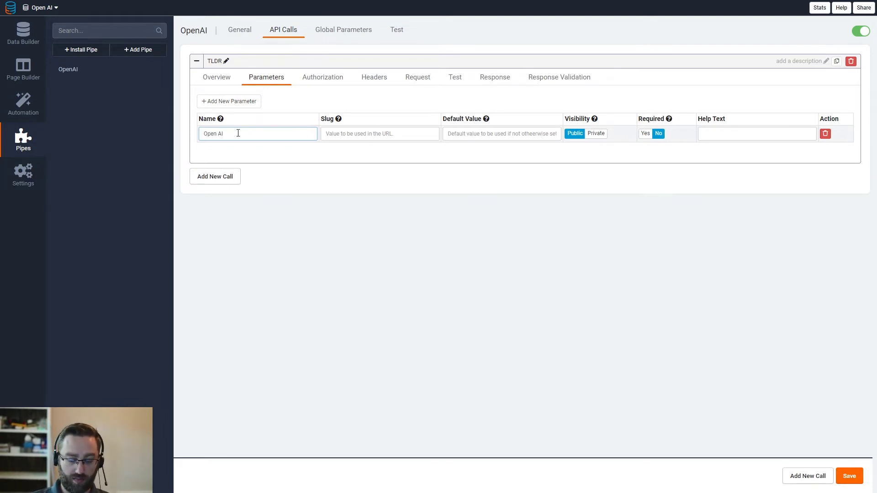
{"action": "type", "text": "Input"}
{"action": "key", "text": "Tab"}
{"action": "double_click", "coordinate": [228, 135]}
{"action": "type", "text": "Prompt"}
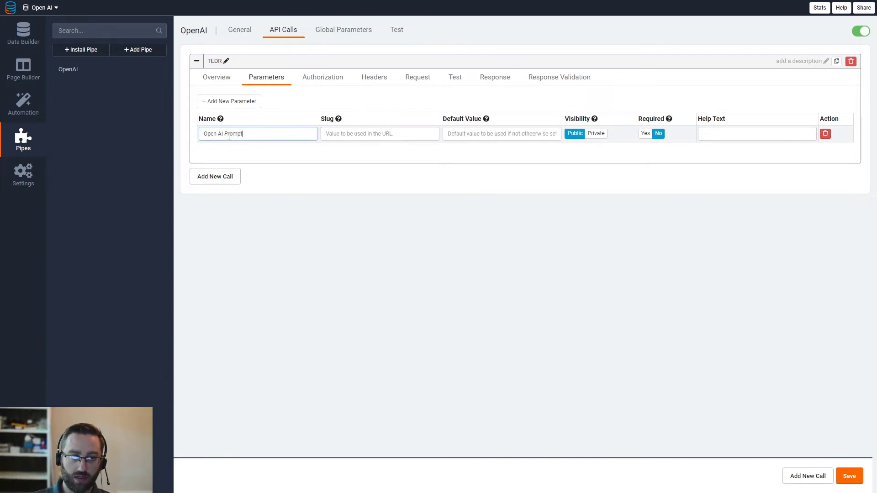
{"action": "key", "text": "Tab"}
{"action": "left_click", "coordinate": [247, 133]}
{"action": "key", "text": "ctrl+a"}
{"action": "left_click", "coordinate": [250, 131]}
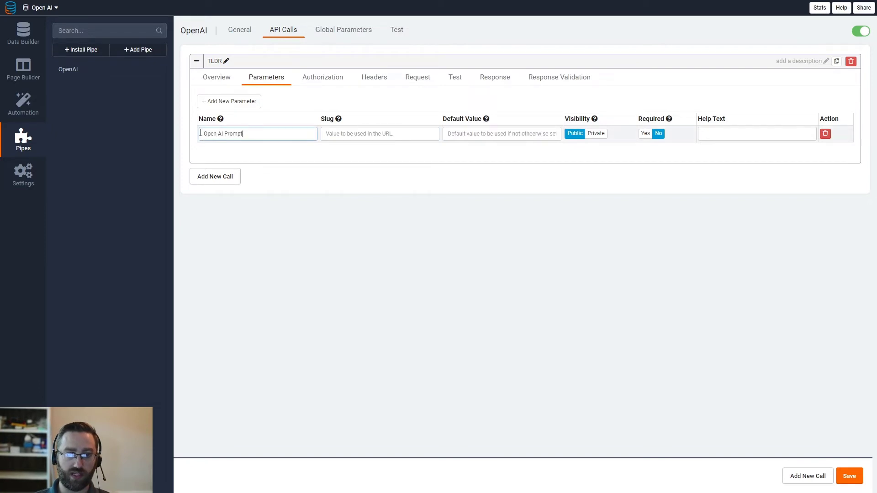
Step: Set the Open AI Prompt parameter's slug to prompt, matching the placeholder copied from the request body
{"action": "left_click", "coordinate": [347, 135]}
{"action": "type", "text": "prompt"}
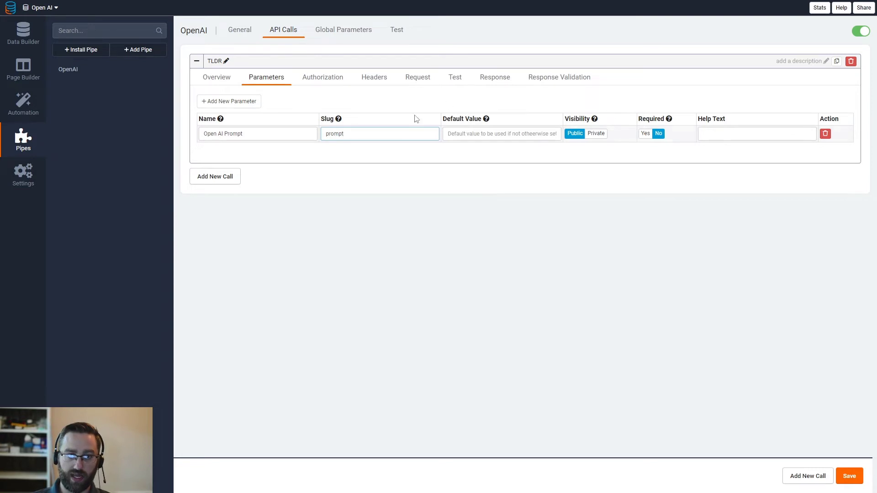
{"action": "left_click", "coordinate": [417, 78]}
{"action": "double_click", "coordinate": [250, 153]}
{"action": "key", "text": "ctrl+c"}
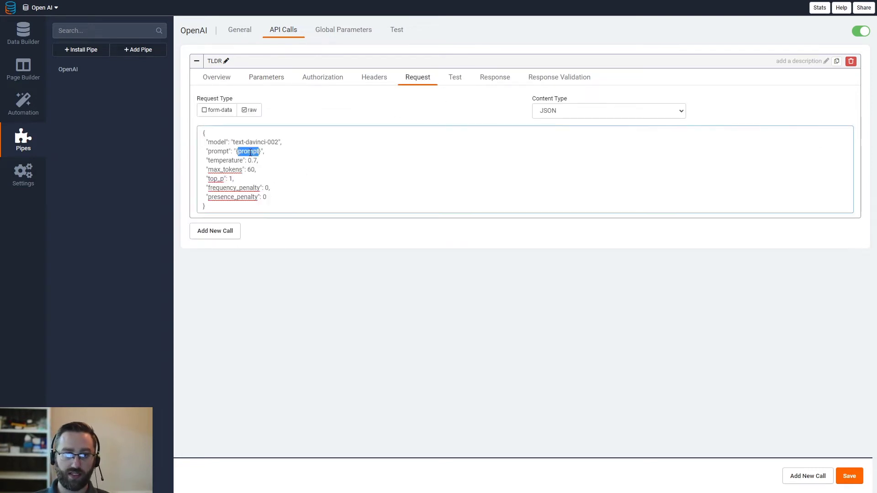
{"action": "left_click", "coordinate": [267, 78]}
{"action": "double_click", "coordinate": [365, 133]}
{"action": "key", "text": "ctrl+v"}
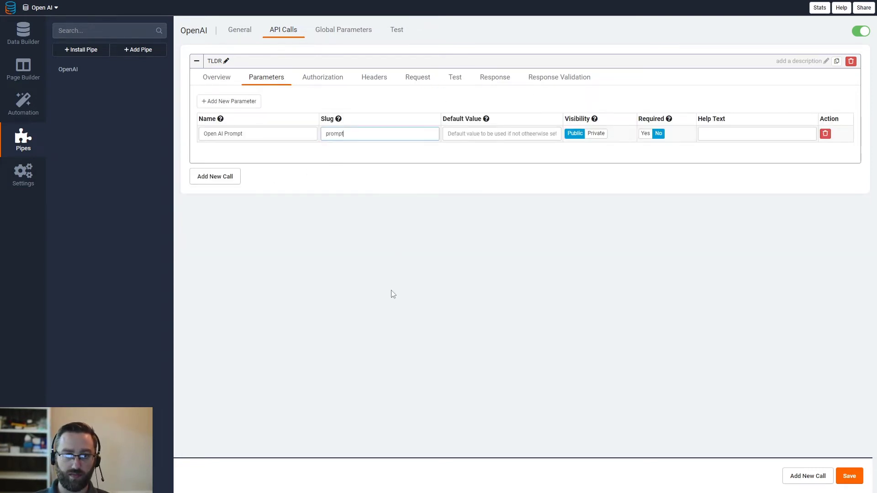
Step: Check the help text for the parameter's slug and save the pipe
{"action": "mouse_move", "coordinate": [325, 134]}
{"action": "left_mouse_down"}
{"action": "mouse_move", "coordinate": [376, 132]}
{"action": "mouse_move", "coordinate": [311, 139]}
{"action": "left_mouse_up"}
{"action": "mouse_move", "coordinate": [340, 119]}
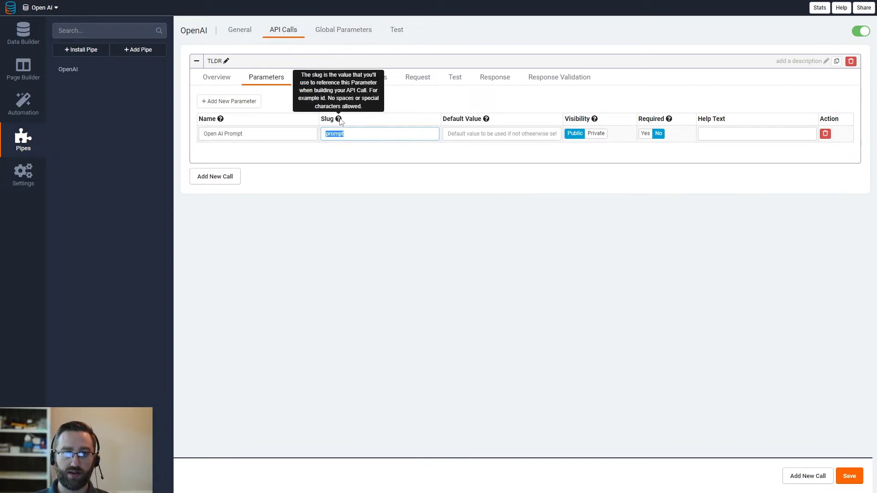
{"action": "left_click", "coordinate": [356, 134]}
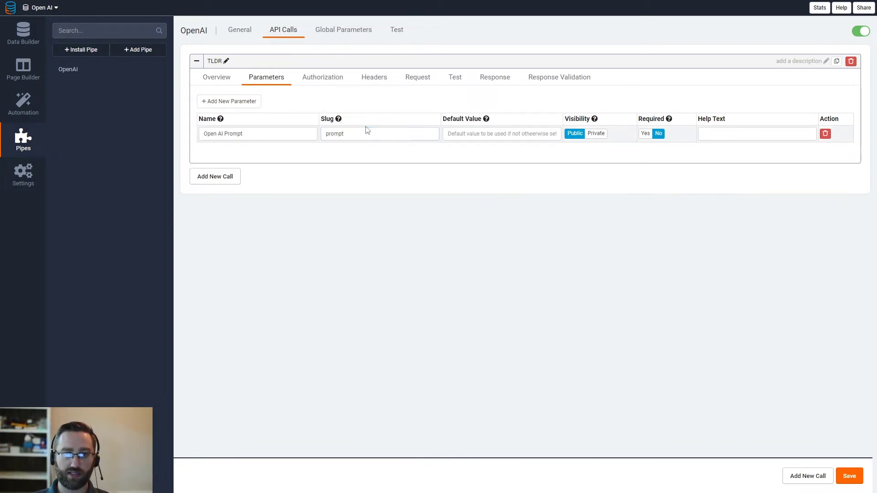
{"action": "left_click", "coordinate": [846, 476]}
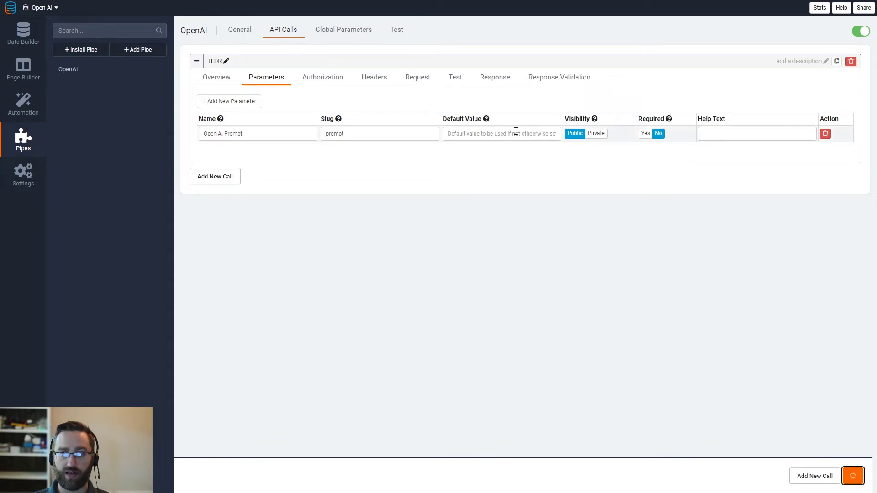
Step: Test the TLDR call with the copied neutron star paragraph as the Open AI Prompt value
{"action": "left_click", "coordinate": [457, 82]}
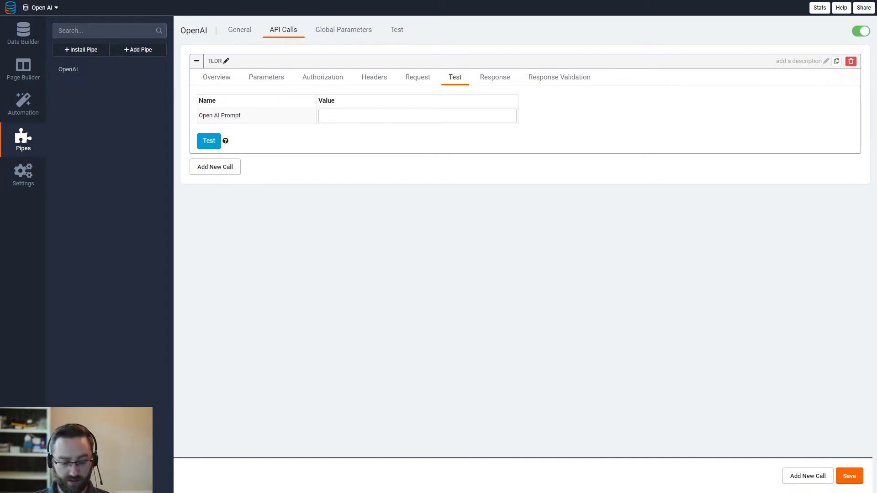
{"action": "left_click", "coordinate": [320, 117]}
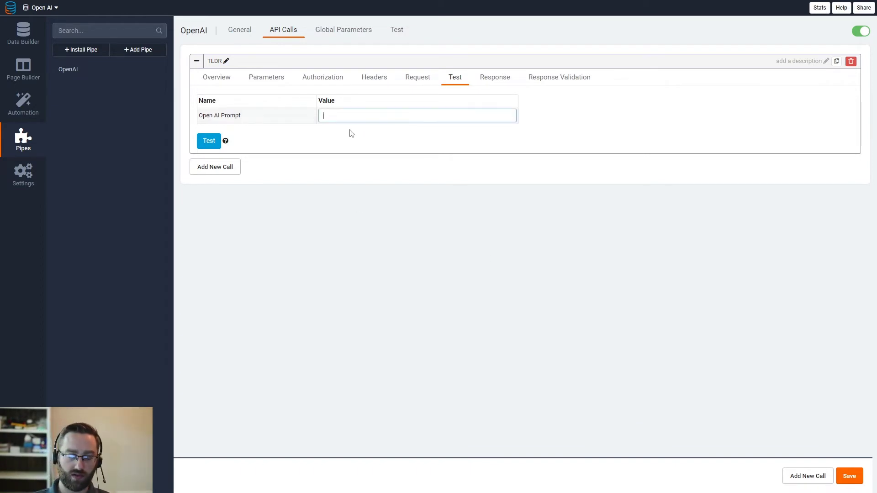
{"action": "key", "text": "ctrl+v"}
{"action": "left_click", "coordinate": [210, 141]}
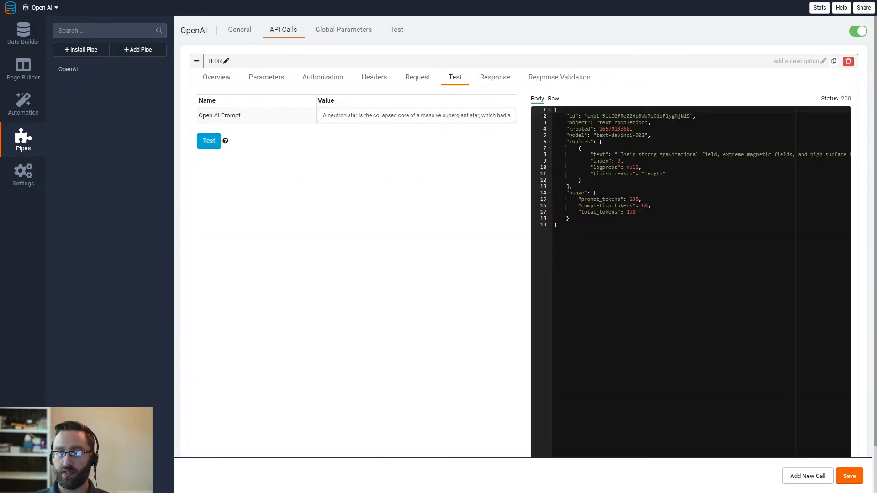
Step: Examine the test's JSON response body, in particular the generated text inside choices
{"action": "left_click_drag", "start_coordinate": [566, 116], "coordinate": [614, 228]}
{"action": "left_click", "coordinate": [614, 228]}
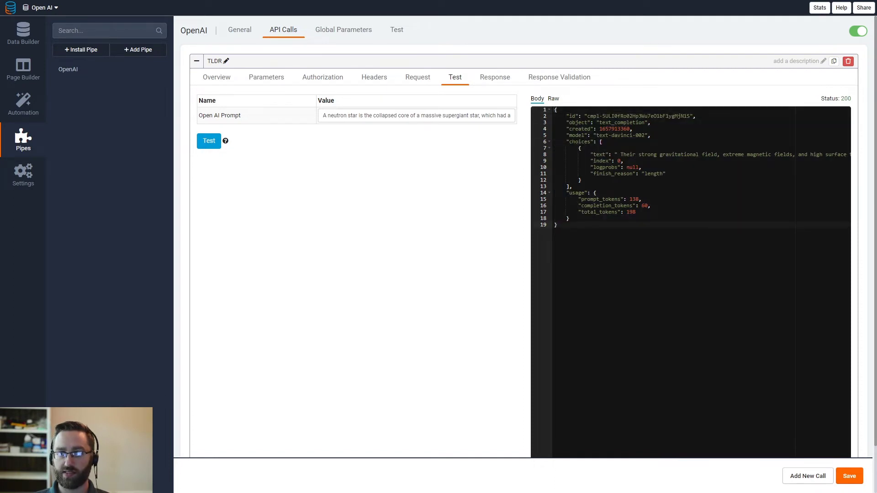
{"action": "left_click_drag", "start_coordinate": [621, 154], "coordinate": [523, 165]}
{"action": "left_click", "coordinate": [683, 188]}
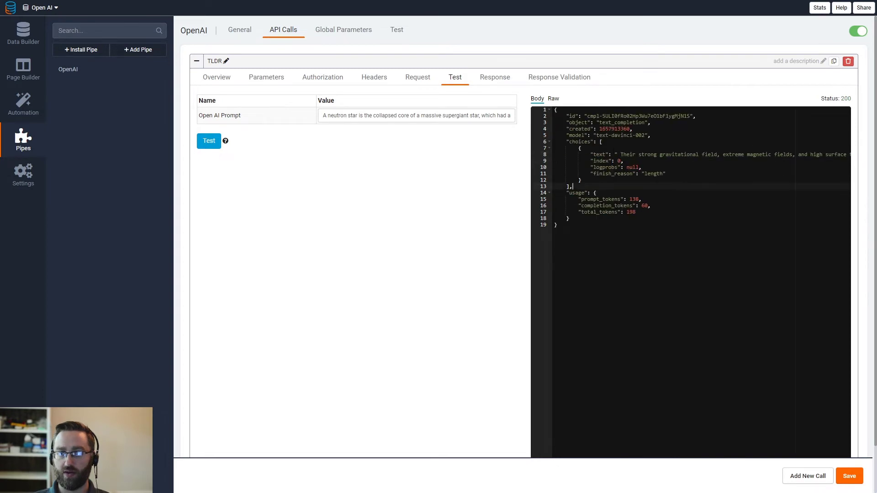
{"action": "left_click_drag", "start_coordinate": [626, 154], "coordinate": [697, 155]}
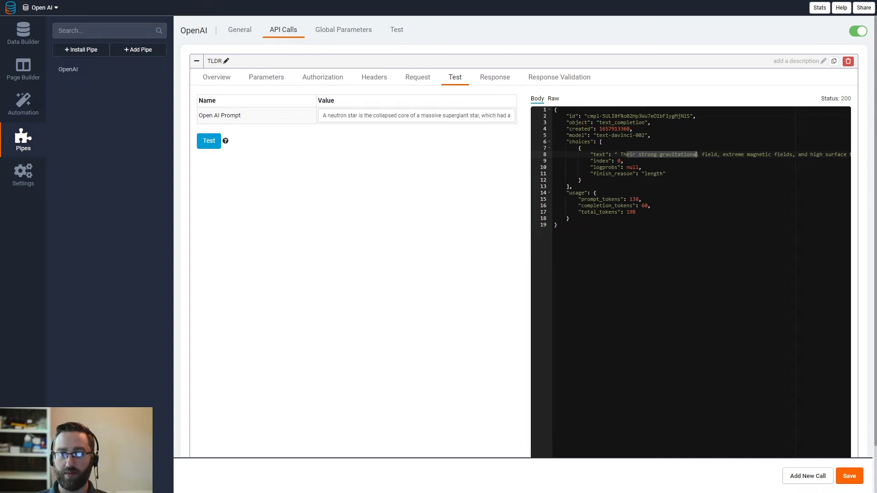
{"action": "left_click", "coordinate": [577, 242]}
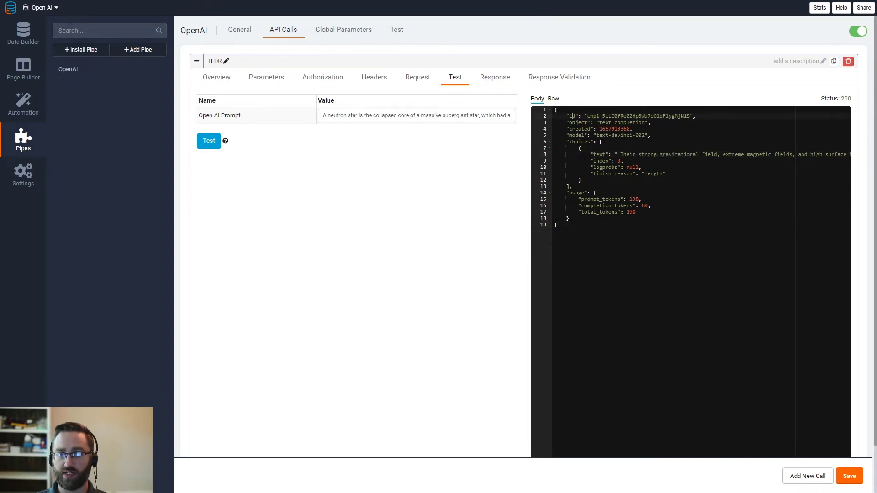
Step: Trace the path to the generated summary in the test response, from the choices array through its first item to the text key
{"action": "left_click_drag", "start_coordinate": [594, 155], "coordinate": [717, 155]}
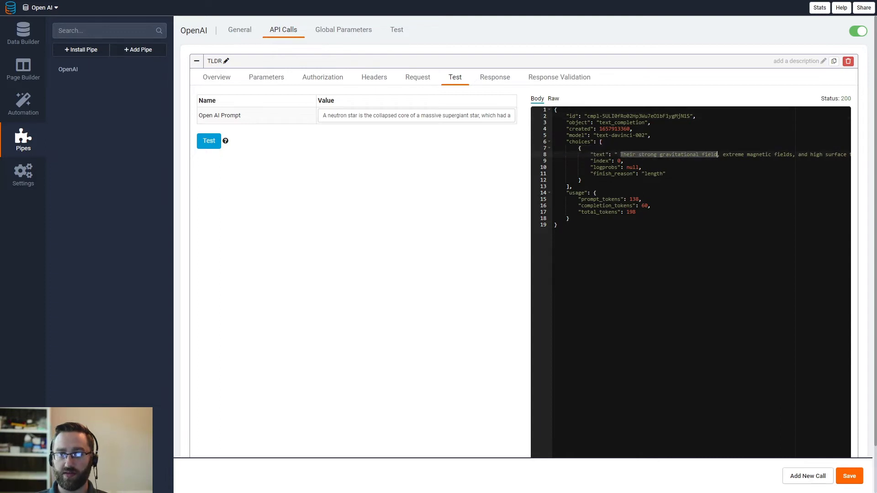
{"action": "left_click", "coordinate": [601, 154]}
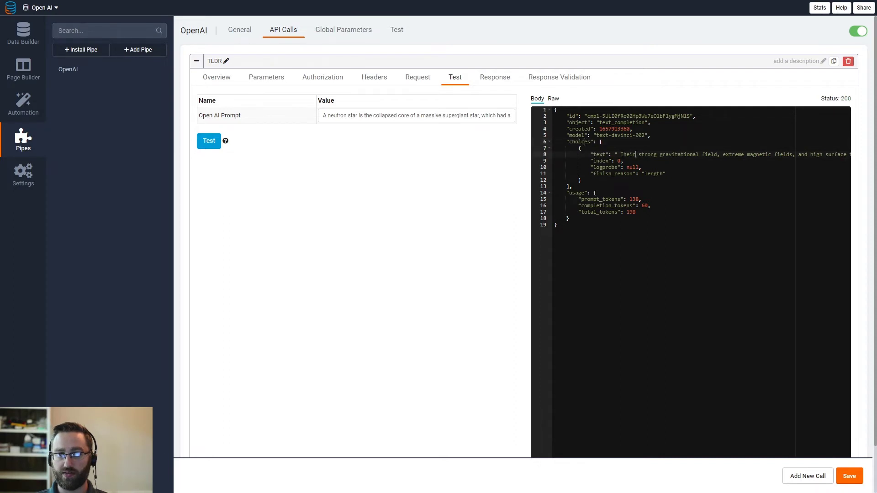
{"action": "left_click_drag", "start_coordinate": [621, 154], "coordinate": [721, 154]}
{"action": "double_click", "coordinate": [598, 154]}
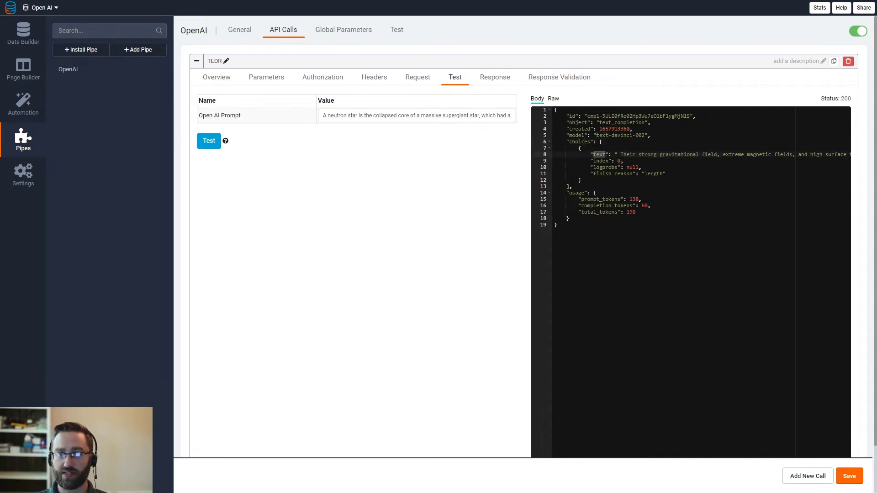
{"action": "double_click", "coordinate": [580, 141]}
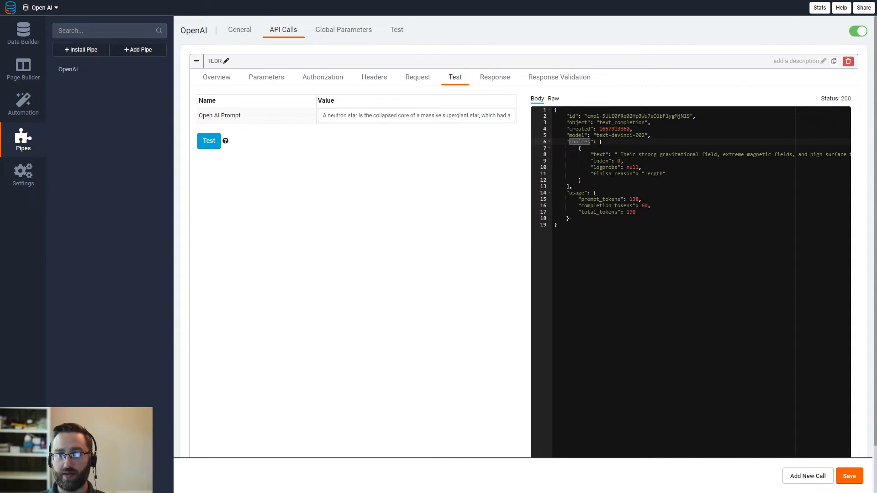
{"action": "left_click_drag", "start_coordinate": [600, 142], "coordinate": [572, 186]}
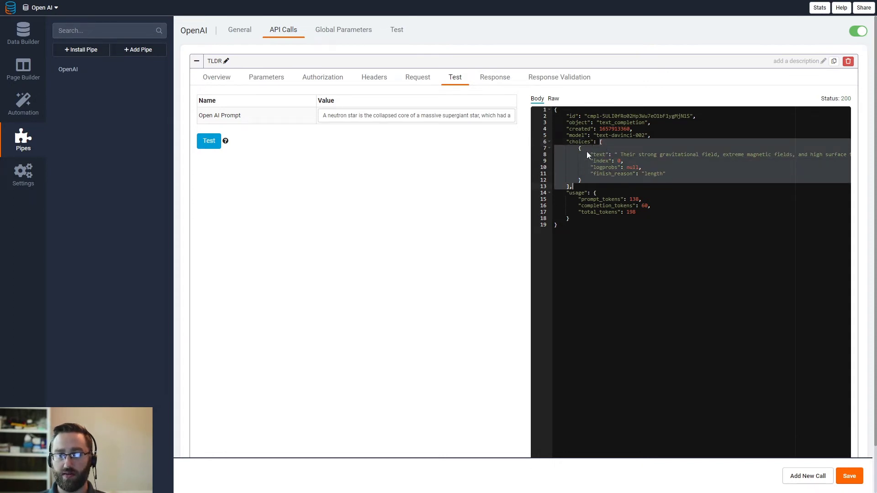
{"action": "left_click", "coordinate": [581, 155]}
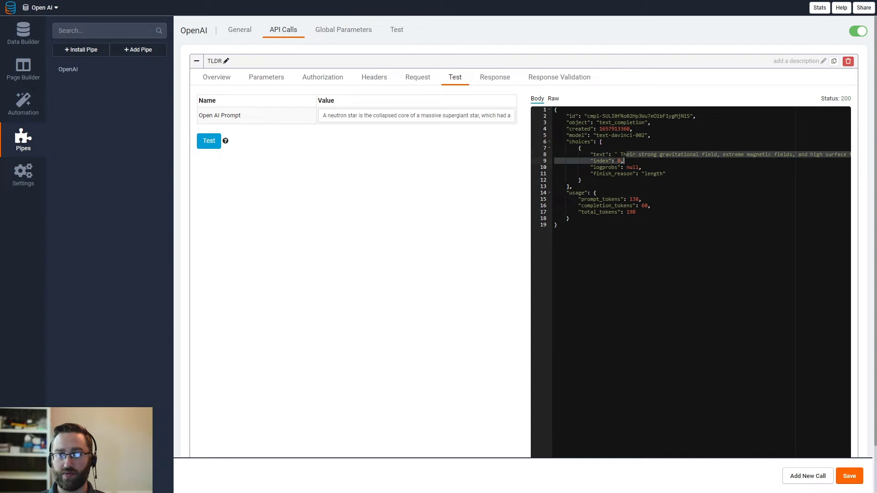
Step: Add a response to the TLDR call with the JSON key choices.0.text, checking the key names against the test output
{"action": "left_click", "coordinate": [487, 79]}
{"action": "left_click", "coordinate": [226, 102]}
{"action": "left_click", "coordinate": [307, 115]}
{"action": "type", "text": "choices.0.t"}
{"action": "key", "text": "BackSpace"}
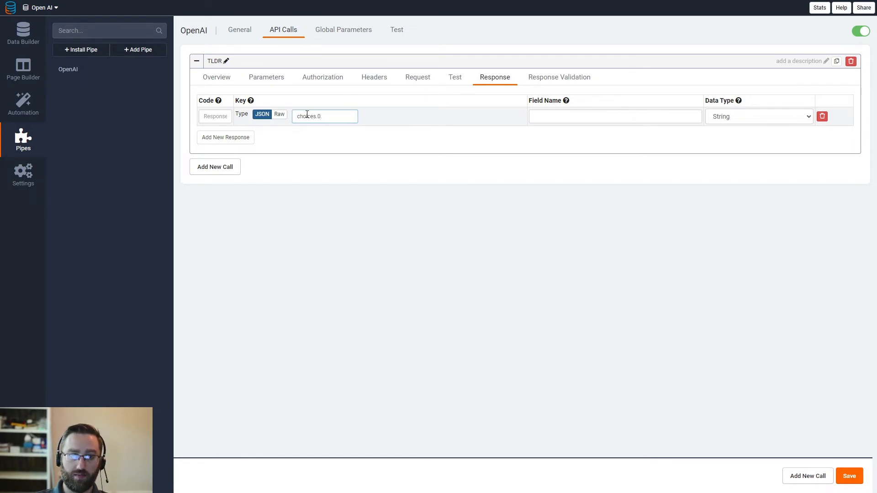
{"action": "left_click", "coordinate": [456, 78]}
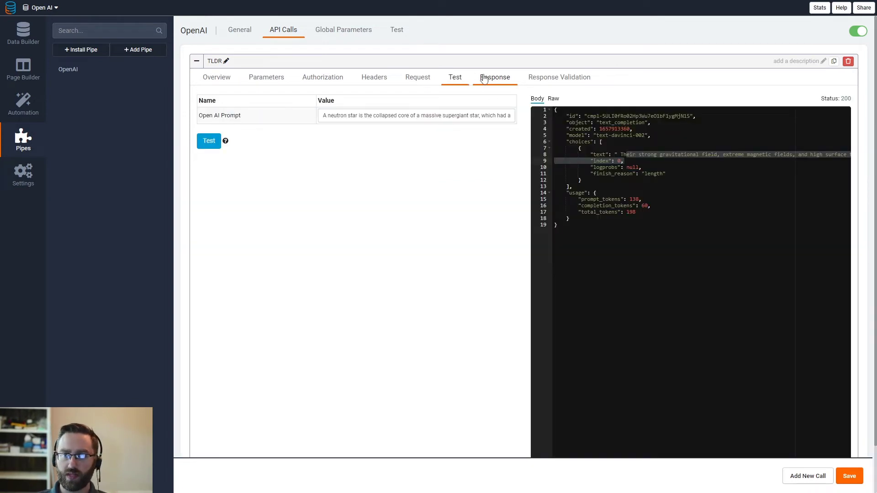
{"action": "left_click", "coordinate": [486, 78]}
{"action": "left_click", "coordinate": [338, 116]}
{"action": "type", "text": "text"}
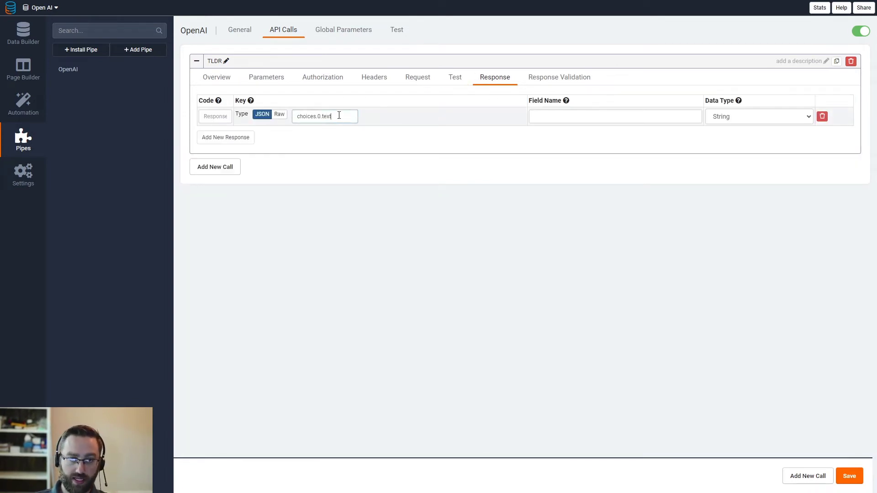
{"action": "double_click", "coordinate": [331, 117]}
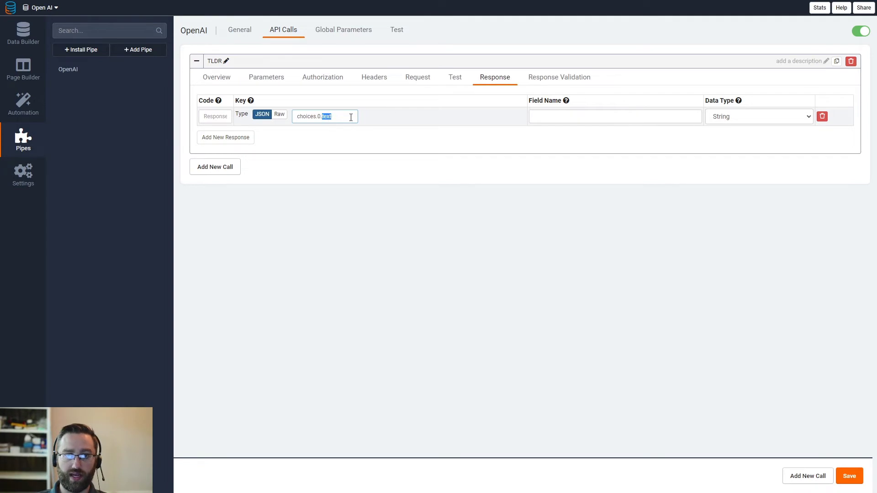
Step: Name the response field Response and set its response code to 200
{"action": "left_click", "coordinate": [548, 115]}
{"action": "type", "text": "Response"}
{"action": "left_click", "coordinate": [203, 119]}
{"action": "type", "text": "200"}
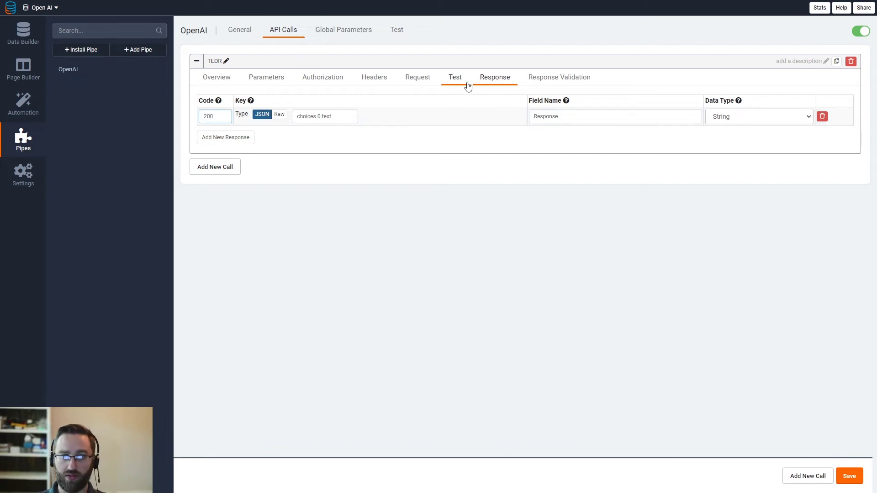
Step: Check the response code against the test's status and save the pipe
{"action": "left_click", "coordinate": [467, 85]}
{"action": "left_click_drag", "start_coordinate": [841, 99], "coordinate": [847, 99]}
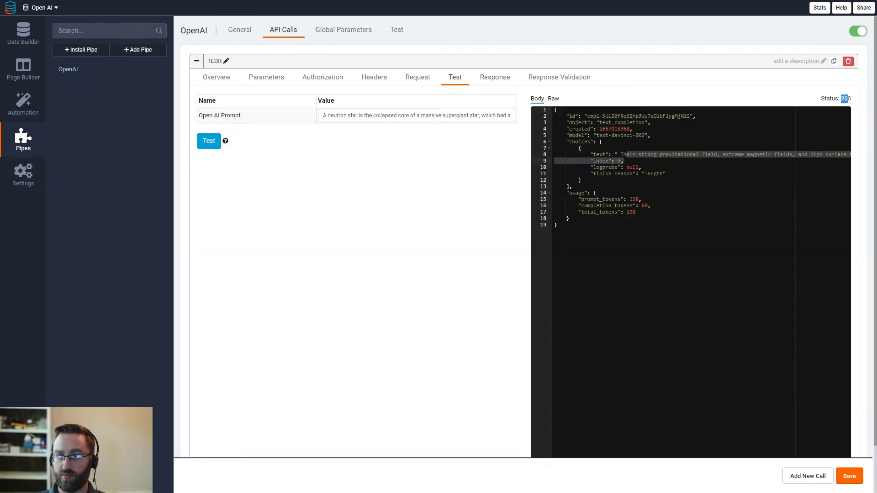
{"action": "left_click", "coordinate": [493, 77]}
{"action": "left_click", "coordinate": [212, 116]}
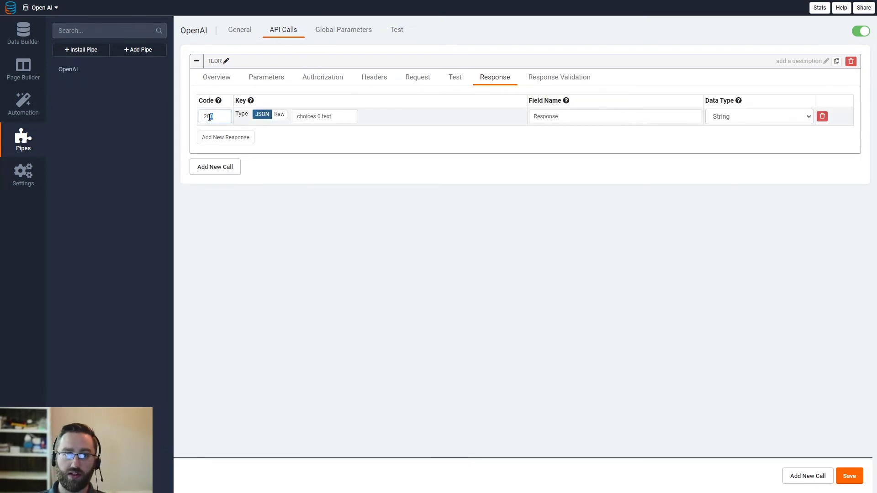
{"action": "left_click", "coordinate": [848, 478]}
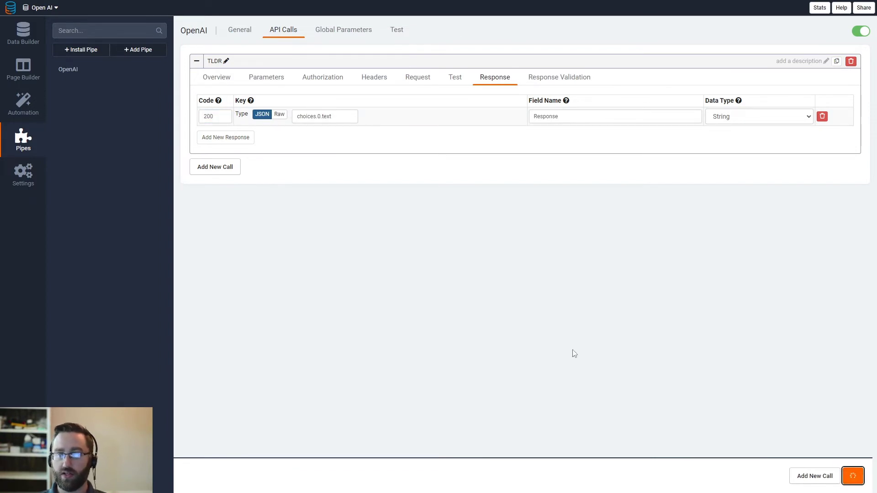
Step: Create a page named TLDR in the Default Layout Menu with a Form component based on the TLDR data table
{"action": "left_click", "coordinate": [16, 73]}
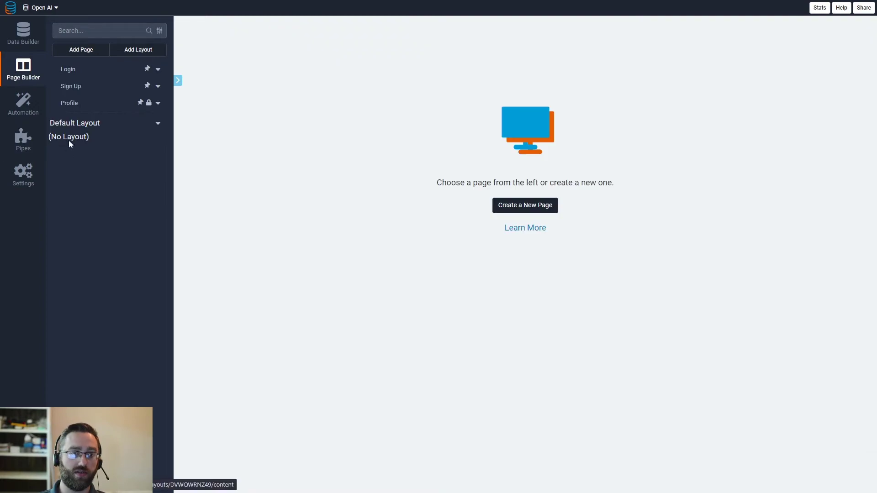
{"action": "left_click", "coordinate": [81, 49]}
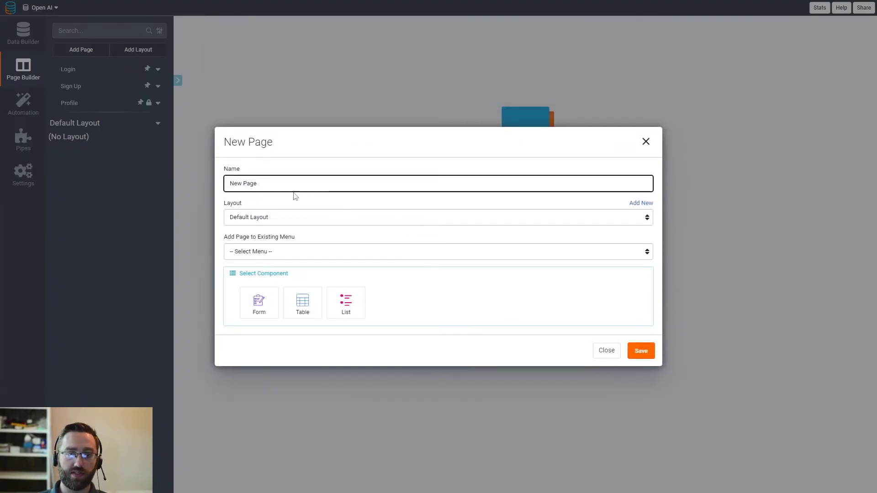
{"action": "type", "text": "TLDR"}
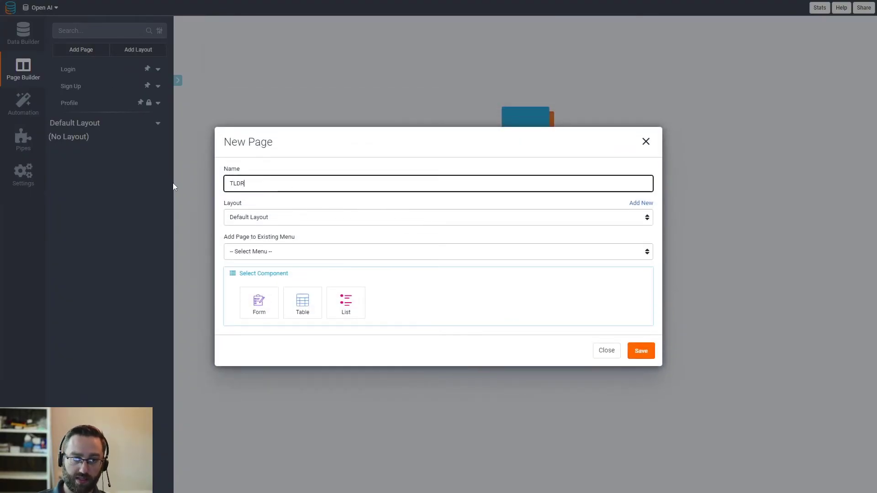
{"action": "left_click", "coordinate": [241, 253]}
{"action": "left_click", "coordinate": [246, 272]}
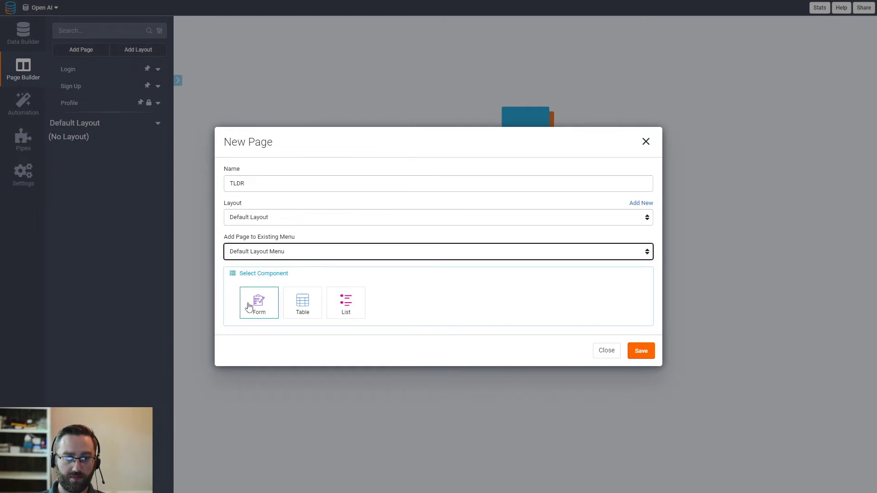
{"action": "left_click", "coordinate": [247, 309]}
{"action": "left_click", "coordinate": [257, 321]}
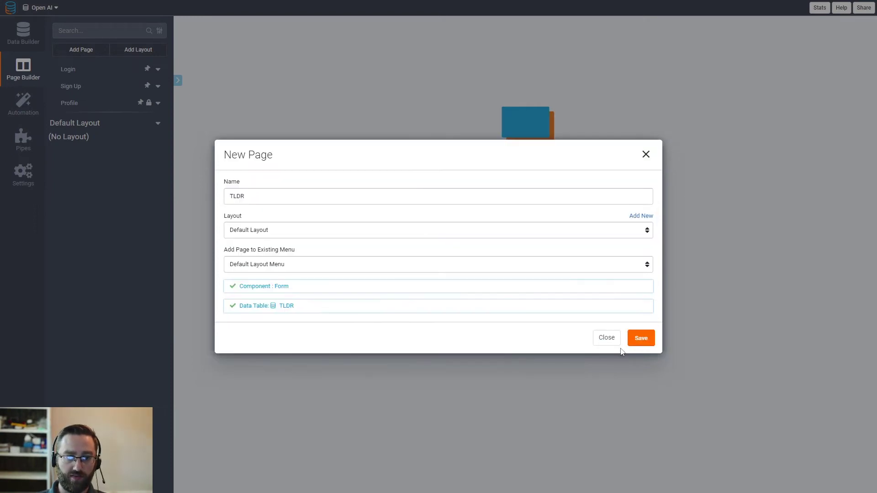
{"action": "left_click", "coordinate": [641, 341]}
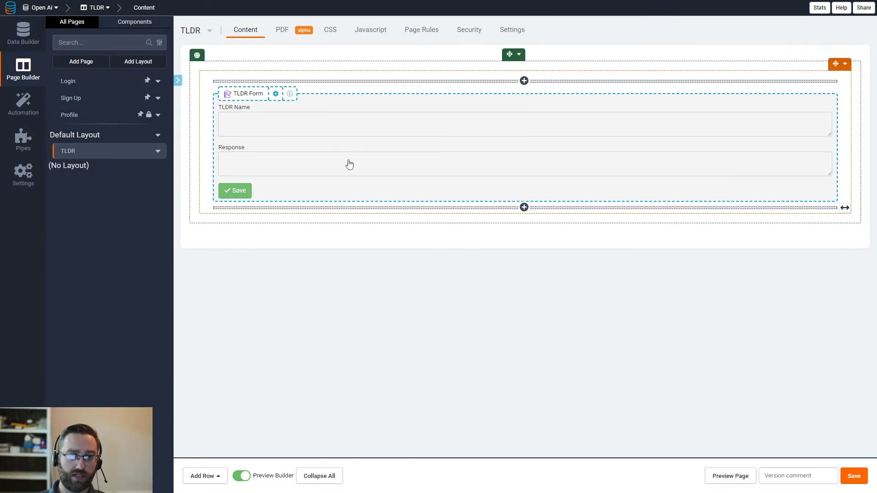
Step: Retitle the form's TLDR Name input as Prompt and remove the Response field from the form
{"action": "left_click", "coordinate": [276, 94]}
{"action": "double_click", "coordinate": [223, 121]}
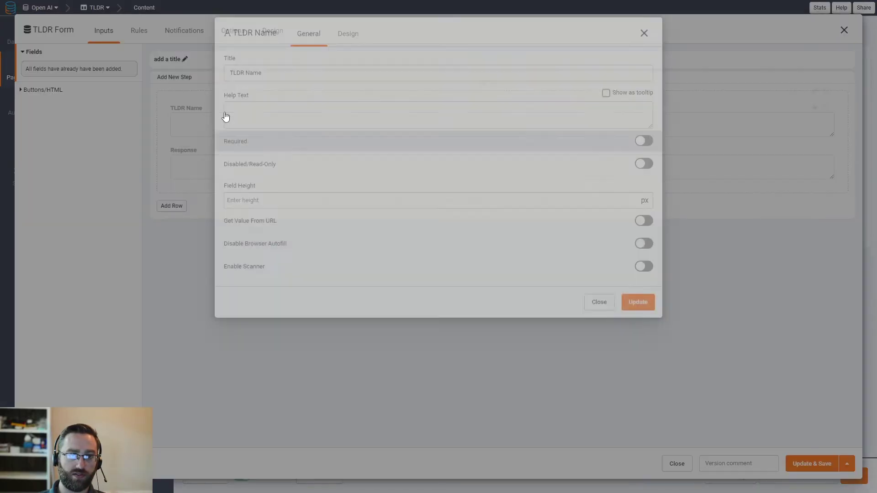
{"action": "key", "text": "BackSpace"}
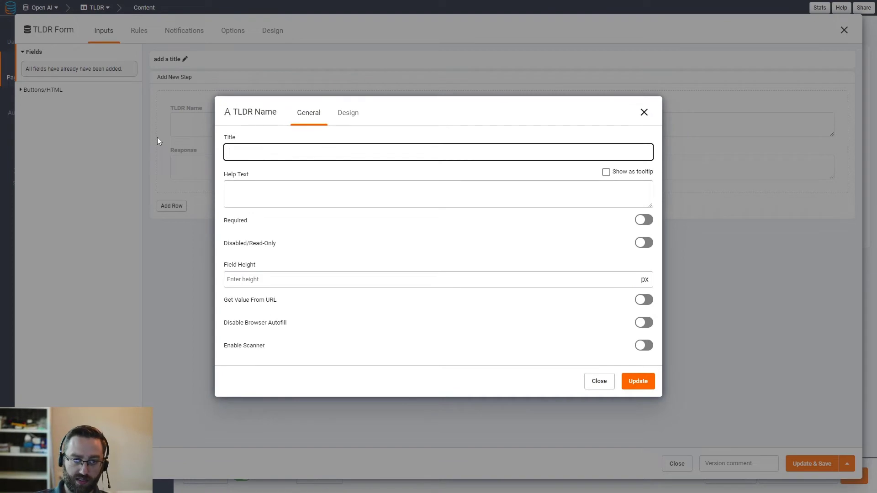
{"action": "type", "text": "Prompt"}
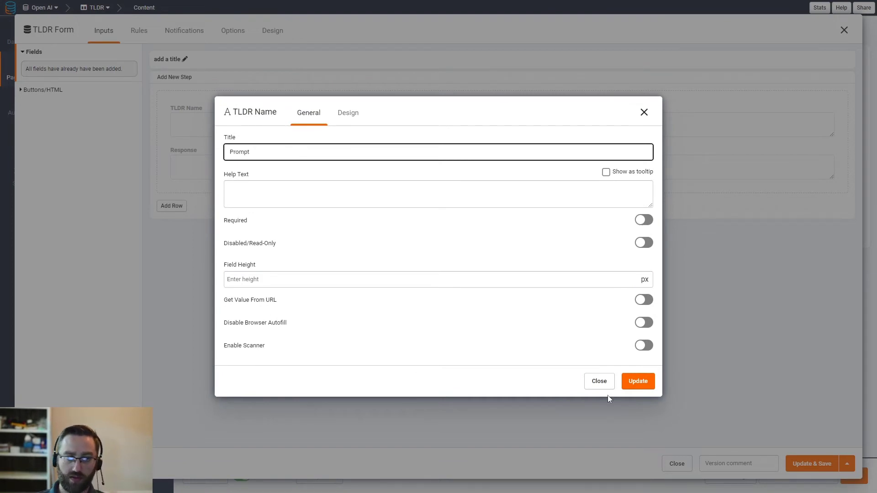
{"action": "left_click", "coordinate": [628, 381]}
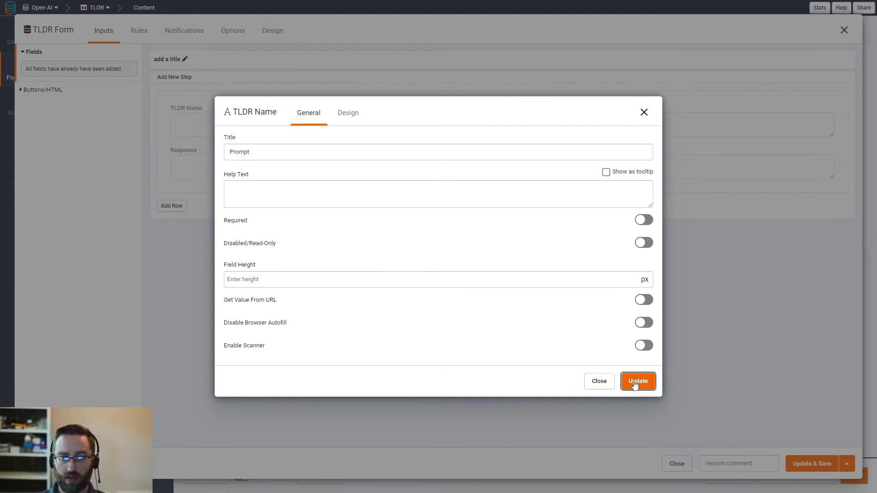
{"action": "left_click", "coordinate": [826, 151]}
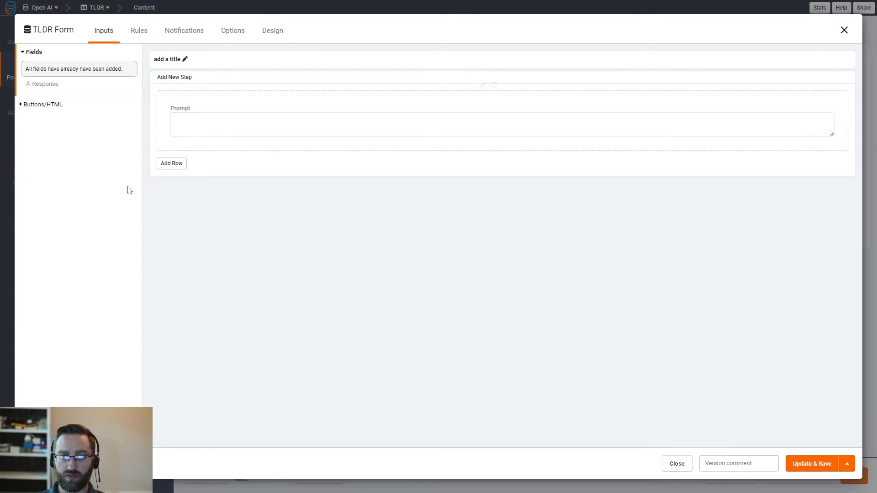
Step: Add a record rule to the form that updates this record and triggers the OpenAI pipe's TLDR call
{"action": "left_click", "coordinate": [139, 31]}
{"action": "left_click", "coordinate": [44, 108]}
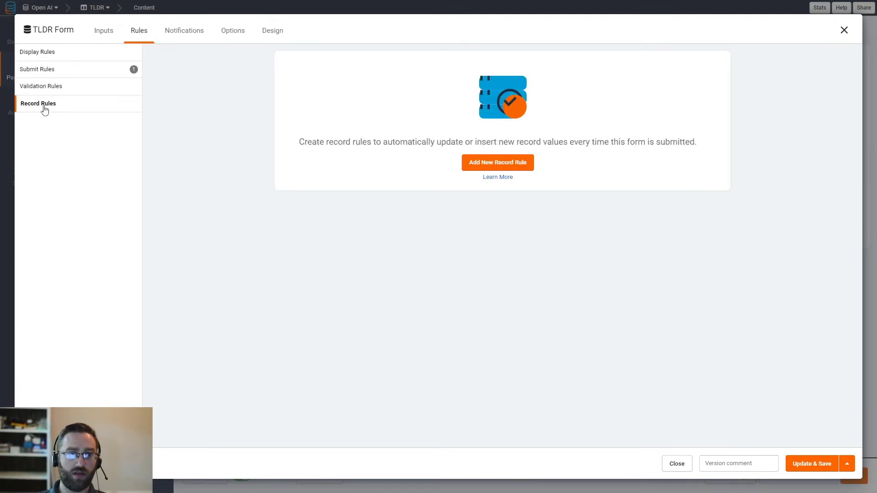
{"action": "left_click", "coordinate": [501, 166]}
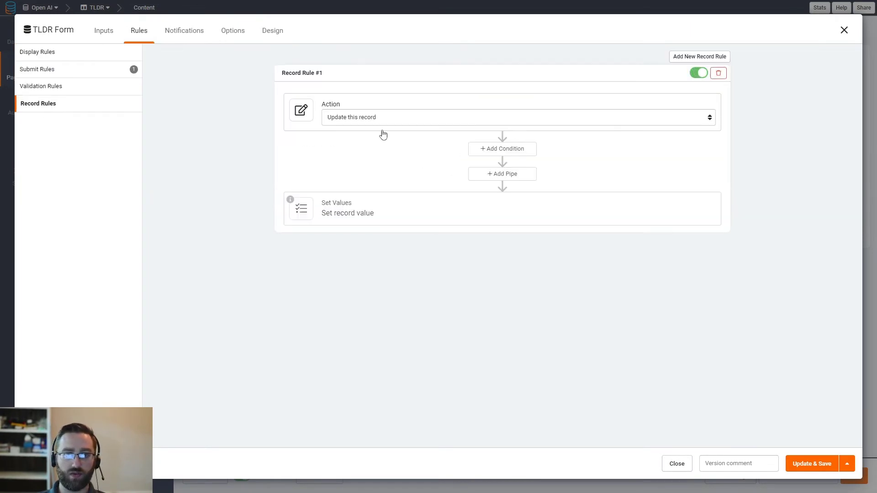
{"action": "left_click", "coordinate": [495, 179]}
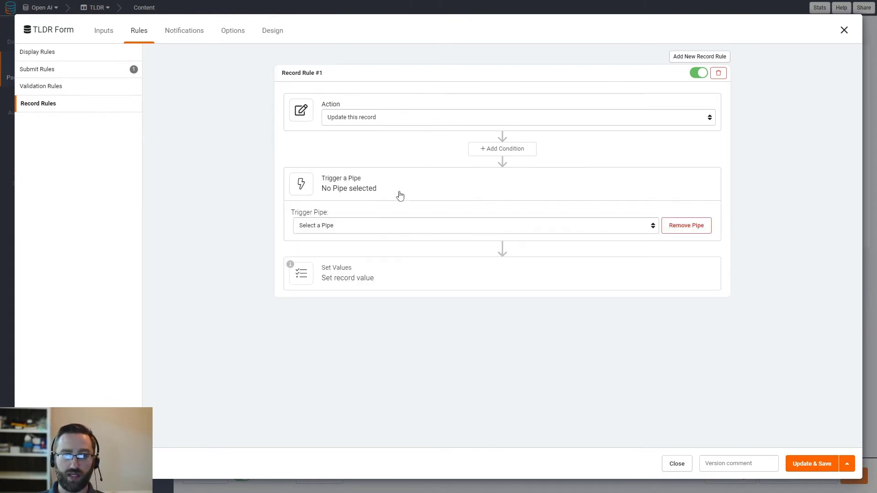
{"action": "left_click", "coordinate": [318, 231]}
{"action": "left_click", "coordinate": [319, 245]}
{"action": "left_click", "coordinate": [568, 226]}
{"action": "left_click", "coordinate": [509, 249]}
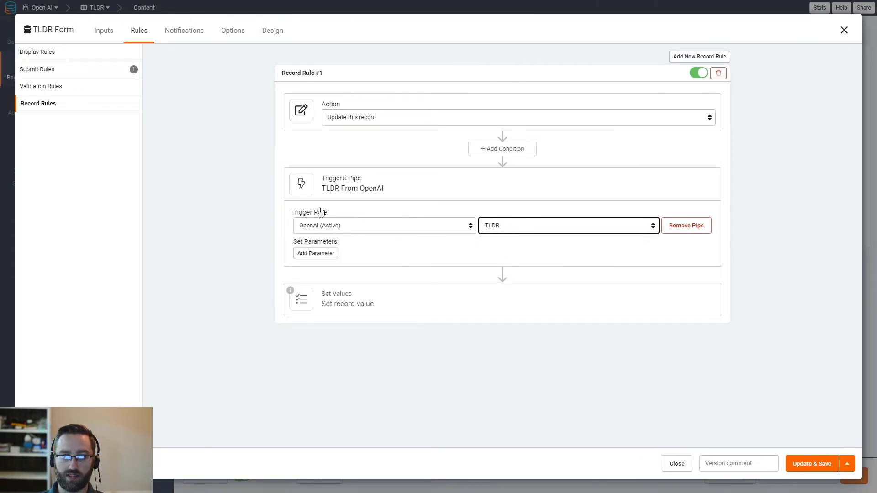
Step: Set the pipe's Open AI Prompt parameter to the record value of TLDR Name
{"action": "left_click", "coordinate": [311, 254]}
{"action": "left_click", "coordinate": [324, 256]}
{"action": "left_click", "coordinate": [331, 274]}
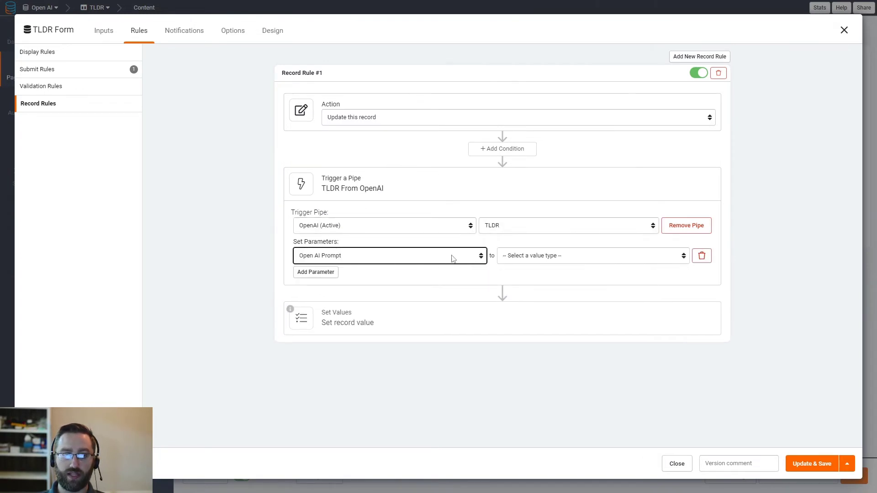
{"action": "left_click", "coordinate": [533, 260]}
{"action": "left_click", "coordinate": [530, 284]}
{"action": "left_click", "coordinate": [599, 261]}
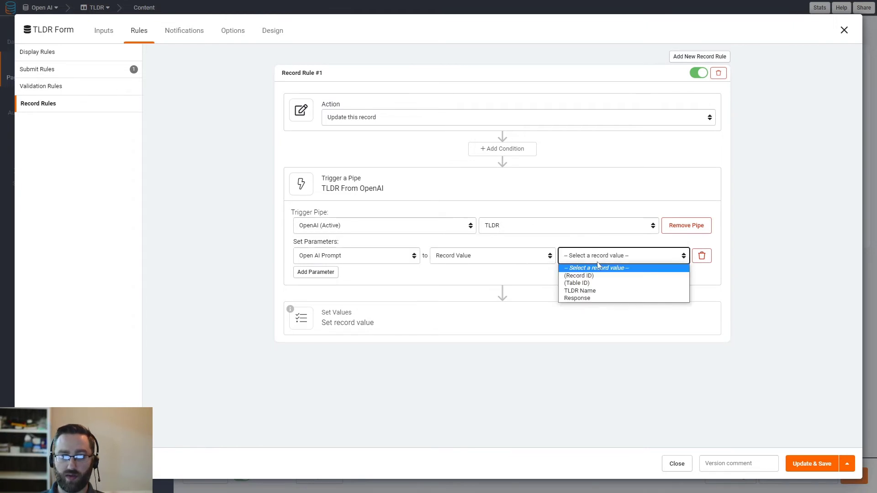
{"action": "left_click", "coordinate": [593, 292]}
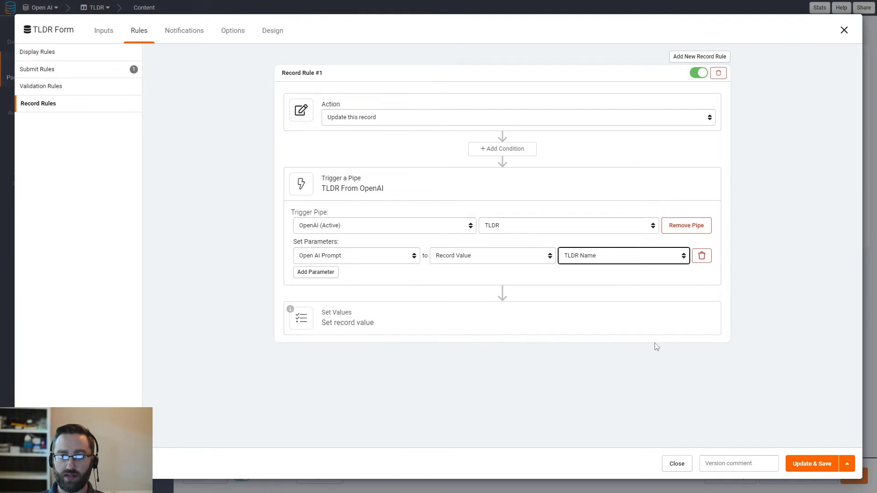
Step: Set the record's Response field to the pipe value Response (string), then update and save the form
{"action": "left_click", "coordinate": [353, 323]}
{"action": "left_click", "coordinate": [339, 360]}
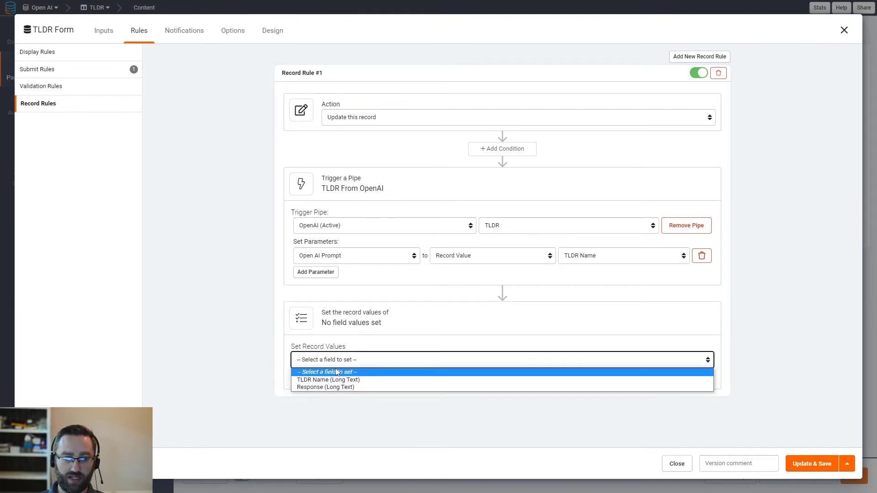
{"action": "left_click", "coordinate": [310, 387]}
{"action": "left_click", "coordinate": [544, 360]}
{"action": "left_click", "coordinate": [526, 411]}
{"action": "left_click", "coordinate": [611, 361]}
{"action": "left_click", "coordinate": [615, 380]}
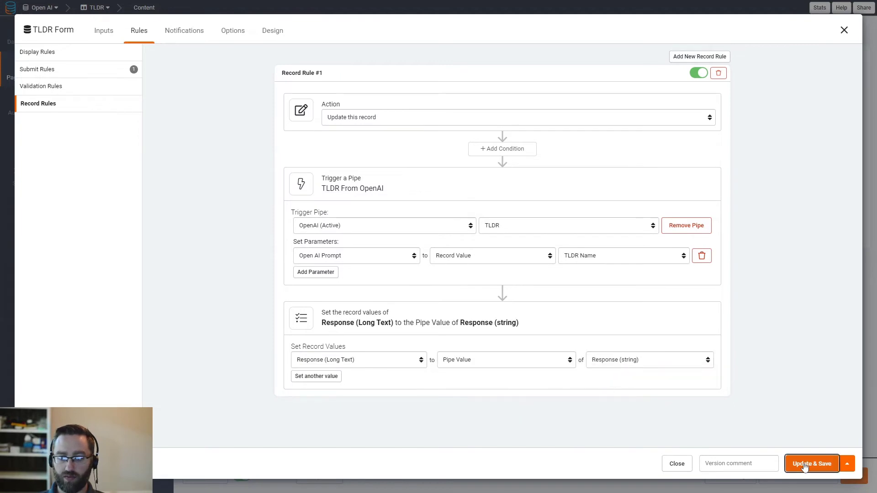
{"action": "left_click", "coordinate": [806, 464]}
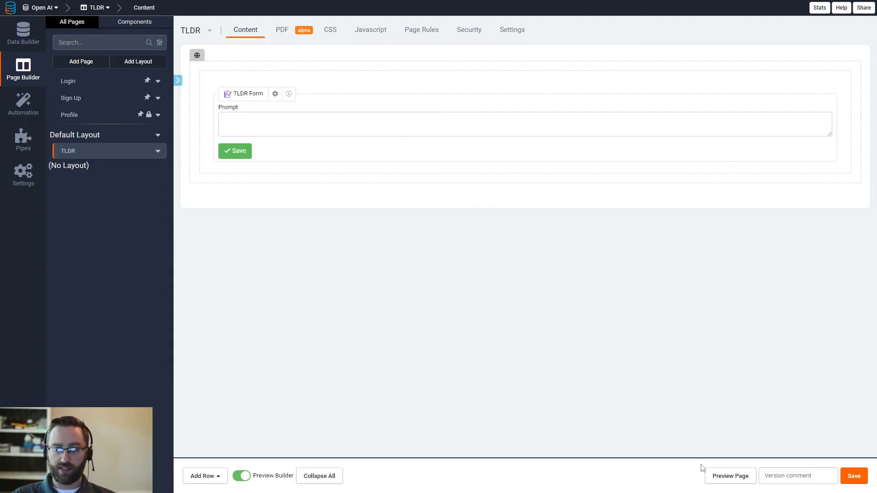
Step: Preview the TLDR page and submit the neutron star paragraph as the Prompt
{"action": "left_click", "coordinate": [729, 476]}
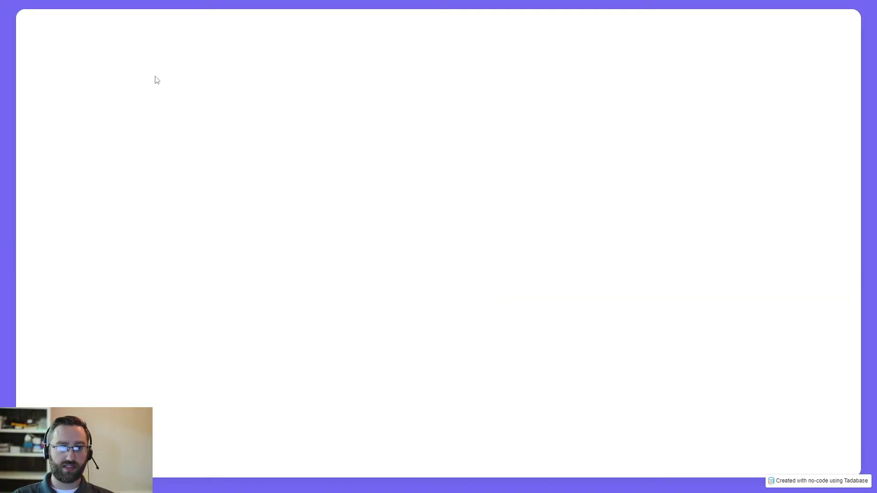
{"action": "type", "text": "A neutron star is the collapsed core of a massive supergiant star, which had a total mass of between 10 and 25 solar masses, possibly more if the star was especially metal-rich.[1] Neutron stars are the smallest and densest stellar objects, excluding black holes and hypothetical white holes, quark stars, and strange stars.[2] Neutron stars have a radius on the order of 10 kilometres (6.2 mi) and a mass of about 1.4 solar masses.[3] They result from the supernova explosion of a massive star, combined with gravitational collapse, that compresses the core past white dwarf star density to that of atomic nuclei."}
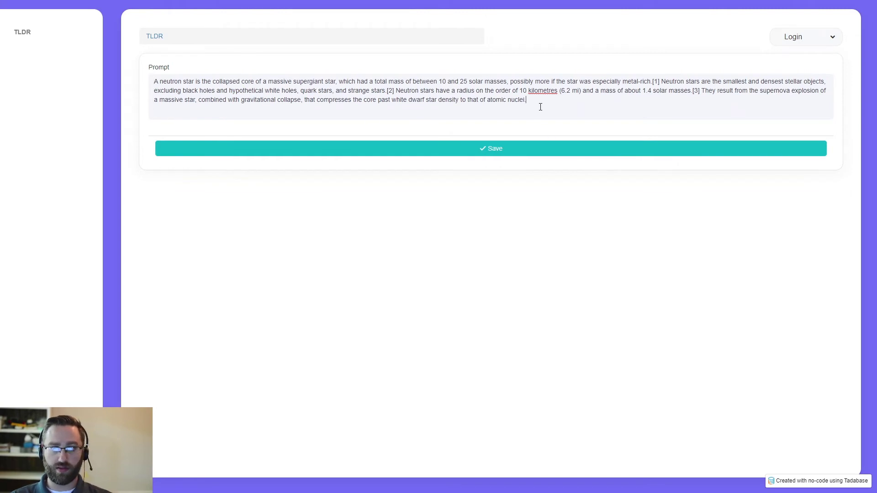
{"action": "left_click", "coordinate": [515, 150]}
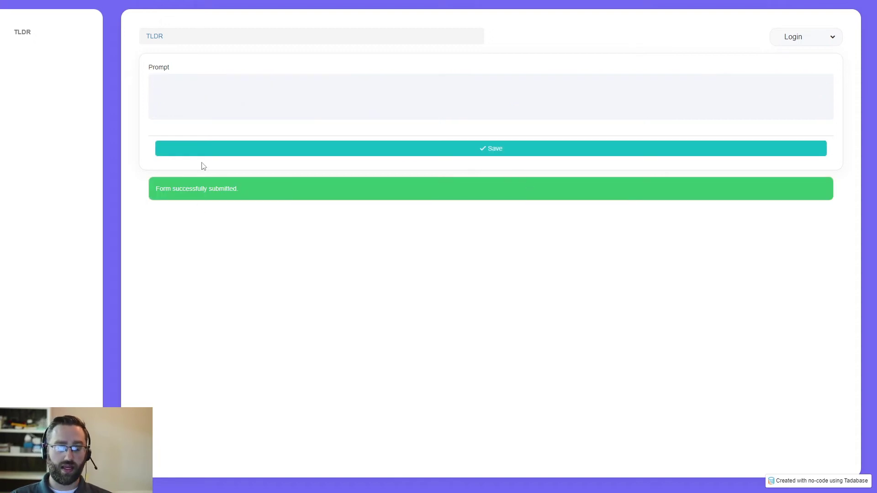
Step: Return to the page builder and add a row below the form with a customizable list of TLDR records
{"action": "key", "text": "alt+Tab"}
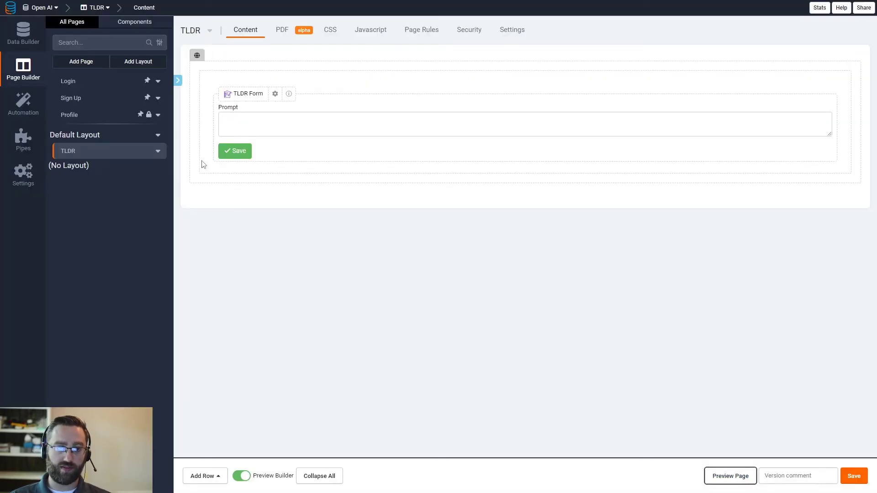
{"action": "left_click", "coordinate": [203, 476]}
{"action": "left_click", "coordinate": [203, 374]}
{"action": "left_click", "coordinate": [270, 222]}
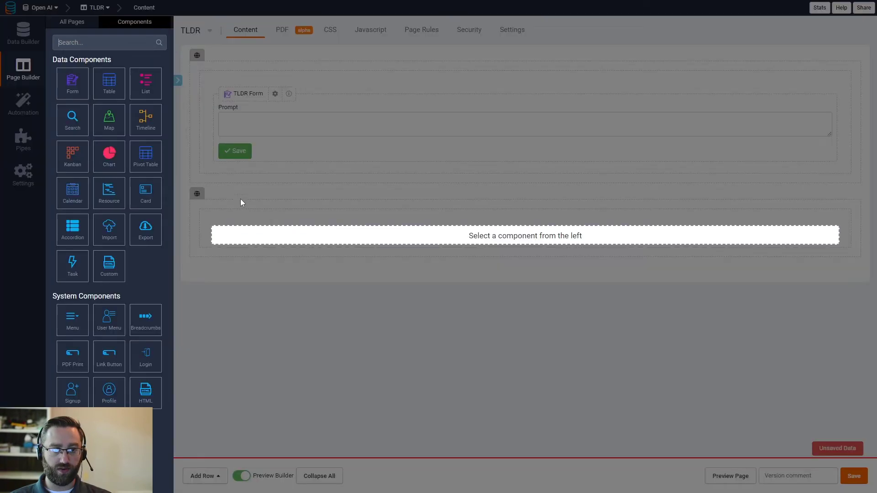
{"action": "left_click", "coordinate": [146, 84]}
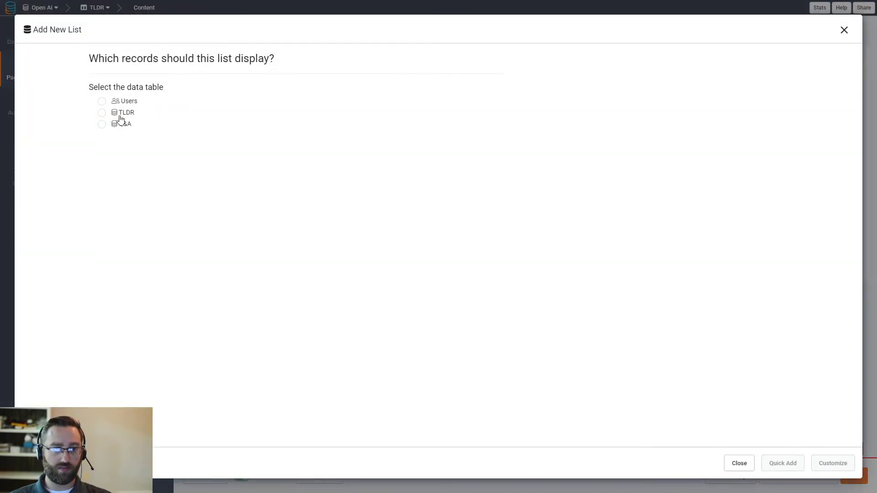
{"action": "left_click", "coordinate": [124, 113]}
{"action": "left_click", "coordinate": [829, 464]}
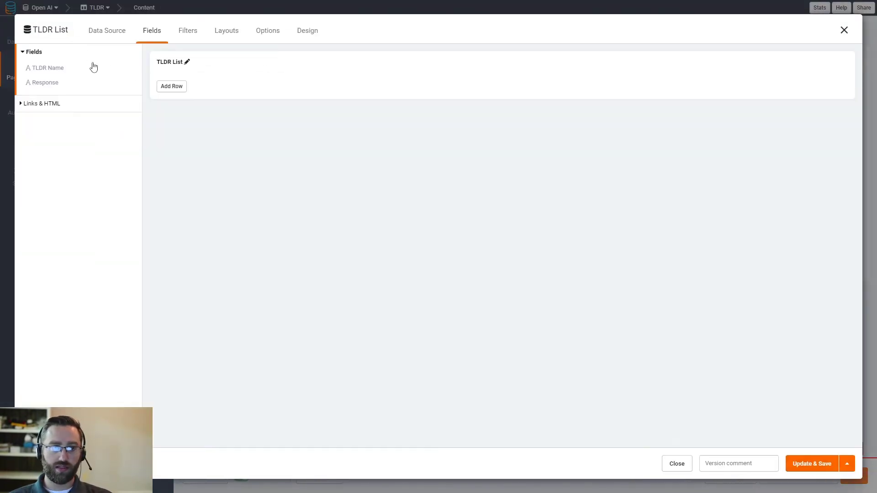
Step: Add the TLDR Name and Response fields to the list, with TLDR Name above Response
{"action": "left_click", "coordinate": [50, 82]}
{"action": "left_click", "coordinate": [54, 69]}
{"action": "left_click_drag", "start_coordinate": [215, 125], "coordinate": [213, 102]}
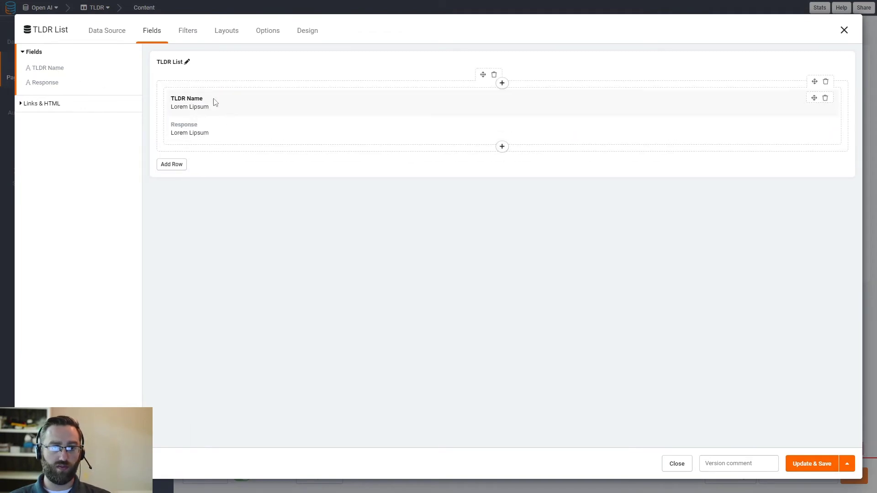
Step: Retitle the list's TLDR Name field as Prompt, then update and save the list
{"action": "left_click", "coordinate": [213, 102]}
{"action": "triple_click", "coordinate": [273, 254]}
{"action": "type", "text": "Prompt"}
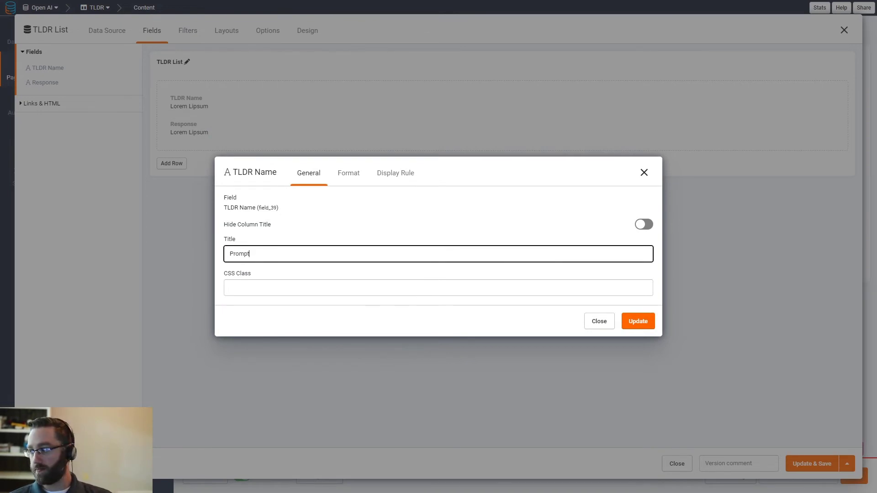
{"action": "left_click", "coordinate": [629, 324]}
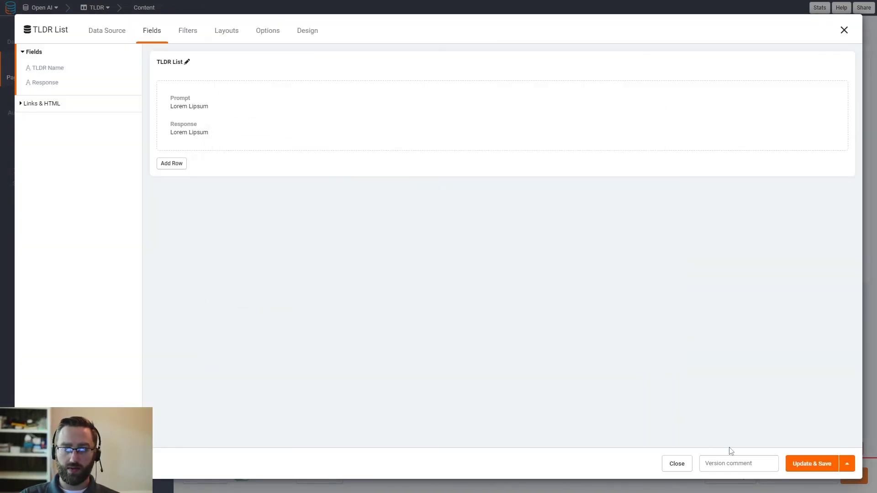
{"action": "left_click", "coordinate": [813, 464]}
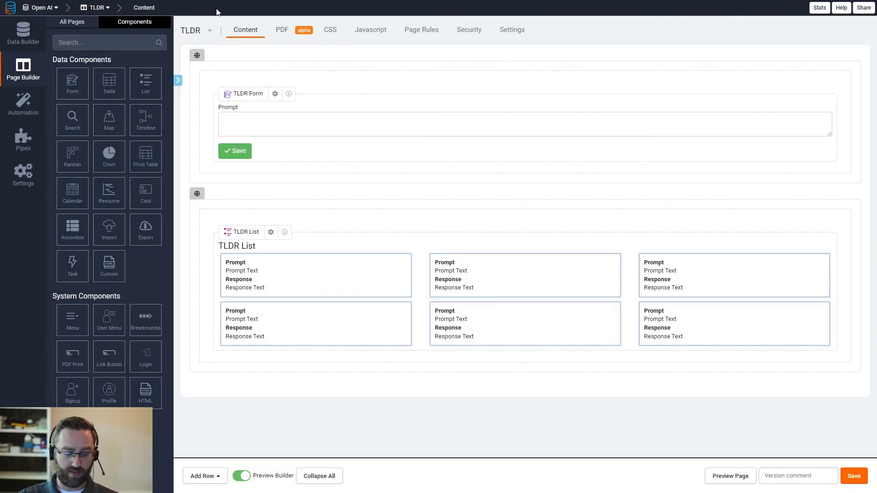
Step: Reload the live TLDR page and compare the prompts and responses of the records in the TLDR List
{"action": "left_click", "coordinate": [219, 5]}
{"action": "key", "text": "F5"}
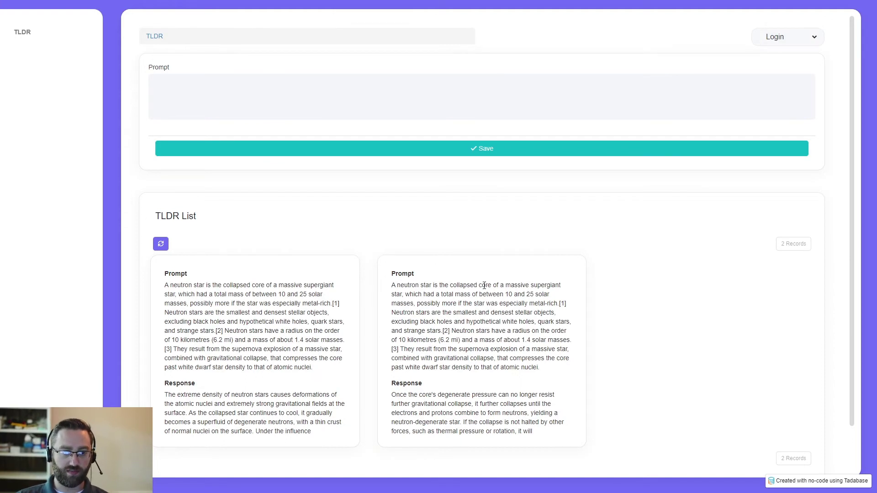
{"action": "left_click_drag", "start_coordinate": [397, 288], "coordinate": [459, 359]}
{"action": "left_click_drag", "start_coordinate": [169, 303], "coordinate": [214, 349]}
{"action": "scroll", "coordinate": [218, 347], "scroll_direction": "down", "scroll_amount": 1}
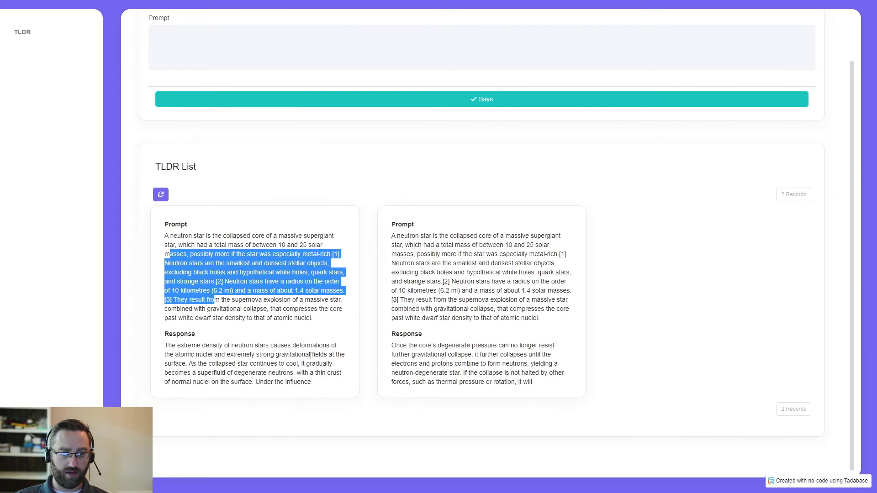
{"action": "left_click_drag", "start_coordinate": [442, 382], "coordinate": [431, 381]}
{"action": "left_click_drag", "start_coordinate": [308, 383], "coordinate": [175, 353]}
{"action": "left_click_drag", "start_coordinate": [214, 300], "coordinate": [187, 261]}
{"action": "left_click_drag", "start_coordinate": [493, 300], "coordinate": [431, 254]}
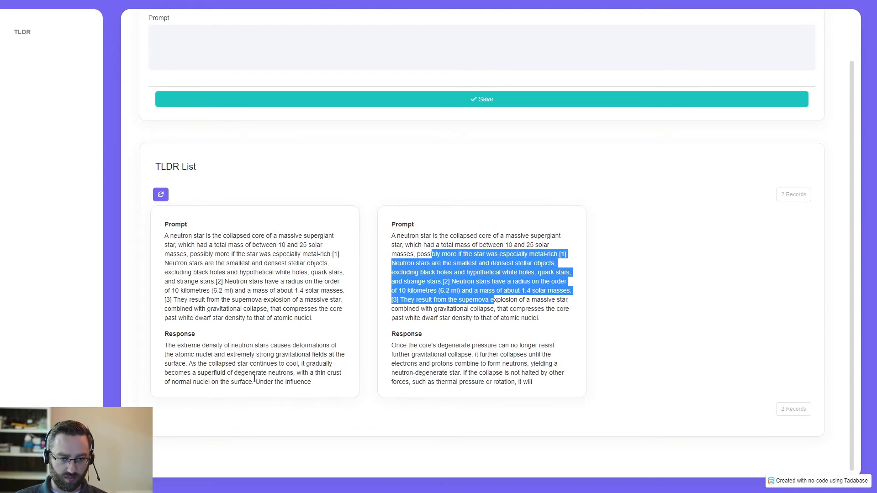
{"action": "left_click", "coordinate": [292, 382]}
{"action": "left_click_drag", "start_coordinate": [424, 354], "coordinate": [494, 355]}
{"action": "left_click_drag", "start_coordinate": [302, 354], "coordinate": [292, 354]}
Step: Submit the same neutron star paragraph again as a Prompt in the live TLDR form
{"action": "scroll", "coordinate": [199, 104], "scroll_direction": "up", "scroll_amount": 2}
{"action": "left_click", "coordinate": [207, 93]}
{"action": "type", "text": "A neutron star is the collapsed core of a massive supergiant star, which had a total mass of between 10 and 25 solar masses, possibly more if the star was especially metal-rich.[1] Neutron stars are the smallest and densest stellar objects, excluding black holes and hypothetical white holes, quark stars, and strange stars.[2] Neutron stars have a radius on the order of 10 kilometres (6.2 mi) and a mass of about 1.4 solar masses.[3] They result from the supernova explosion of a massive star, combined with gravitational collapse, that compresses the core past white dwarf star density to that of atomic nuclei."}
{"action": "left_click", "coordinate": [249, 151]}
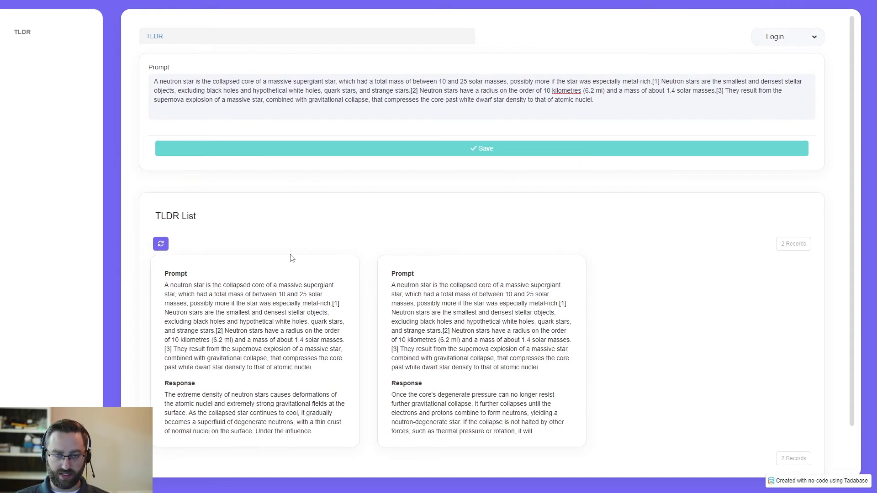
Step: Read the newest record's response in the TLDR List and compare it with the earlier responses
{"action": "scroll", "coordinate": [395, 364], "scroll_direction": "down", "scroll_amount": 2}
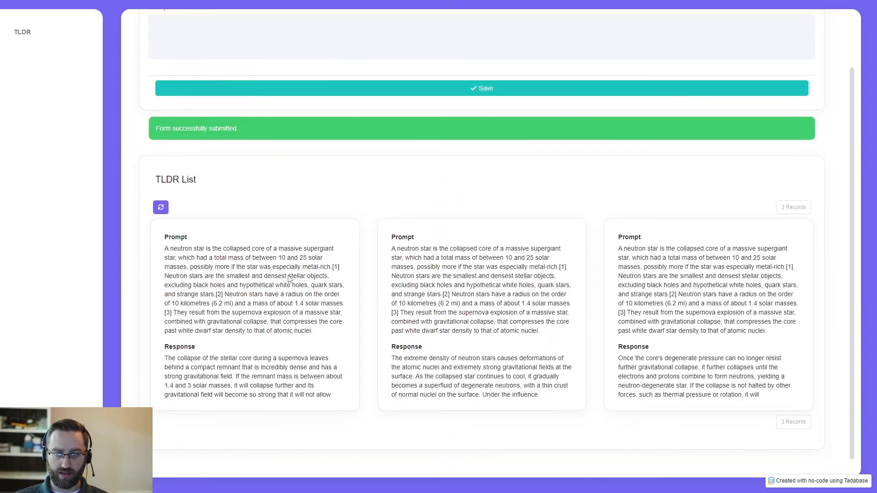
{"action": "left_click_drag", "start_coordinate": [550, 364], "coordinate": [476, 364]}
{"action": "left_click_drag", "start_coordinate": [281, 373], "coordinate": [173, 361]}
{"action": "left_click", "coordinate": [417, 373]}
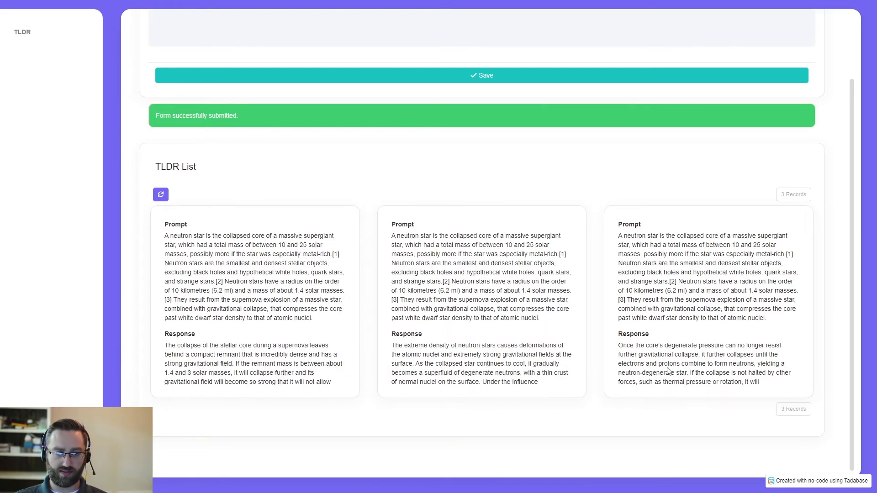
{"action": "left_click_drag", "start_coordinate": [530, 373], "coordinate": [472, 373]}
{"action": "left_click_drag", "start_coordinate": [311, 373], "coordinate": [237, 356]}
{"action": "left_click", "coordinate": [205, 348]}
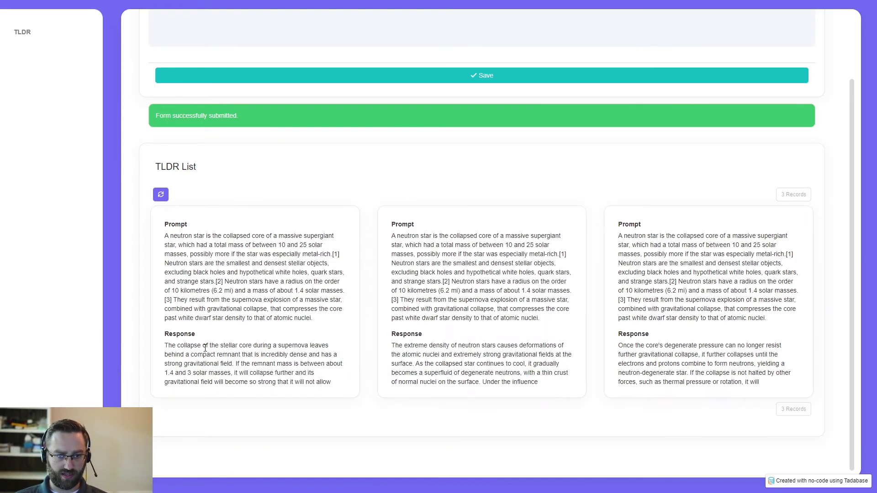
{"action": "scroll", "coordinate": [201, 381], "scroll_direction": "up", "scroll_amount": 2}
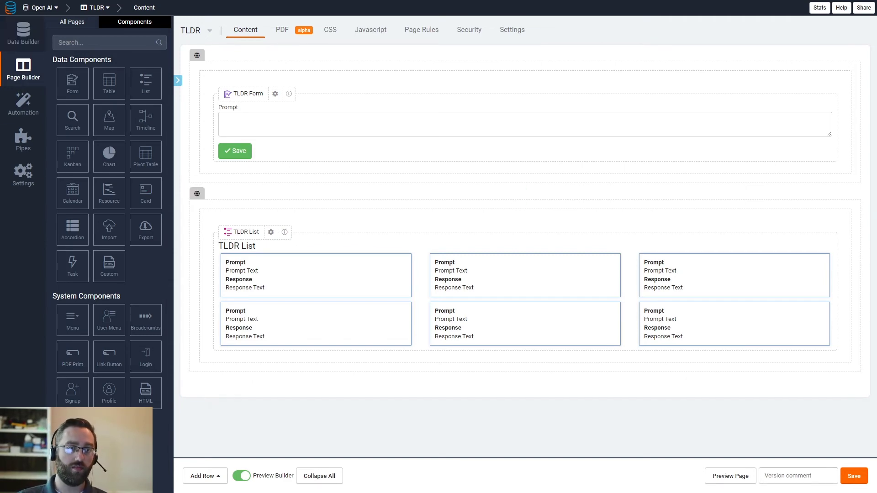
Step: Delete all records from the Q&A data table in the Data Builder
{"action": "left_click", "coordinate": [24, 32]}
{"action": "left_click", "coordinate": [86, 103]}
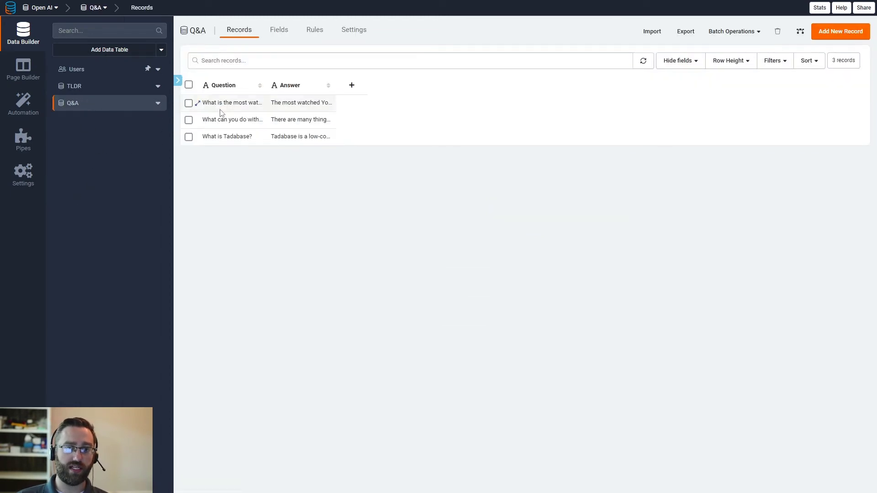
{"action": "left_click", "coordinate": [188, 85]}
{"action": "left_click", "coordinate": [284, 86]}
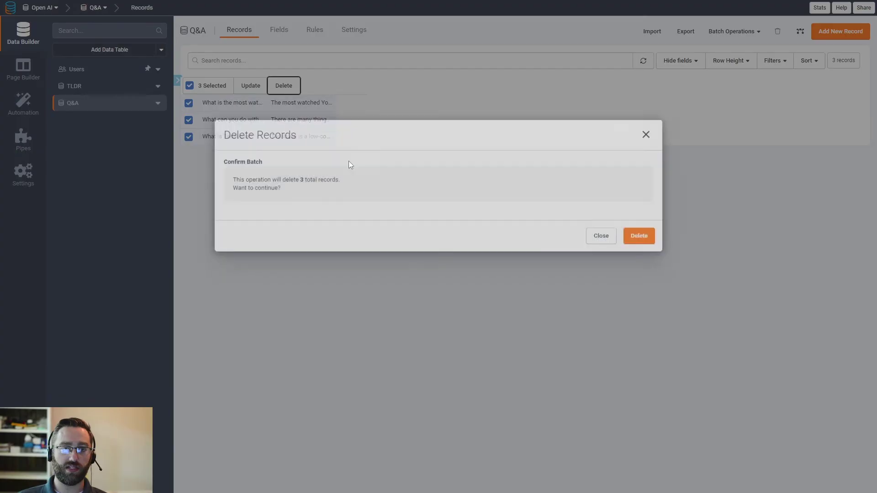
{"action": "left_click", "coordinate": [638, 296]}
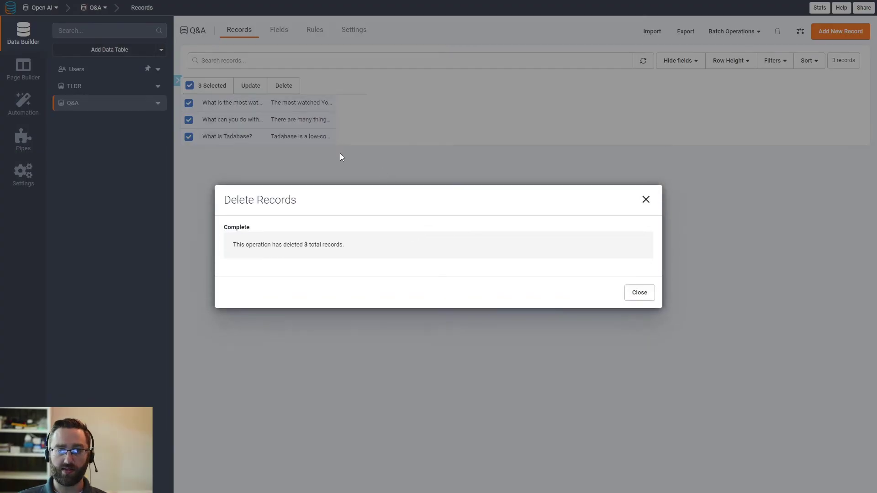
{"action": "left_click", "coordinate": [642, 295]}
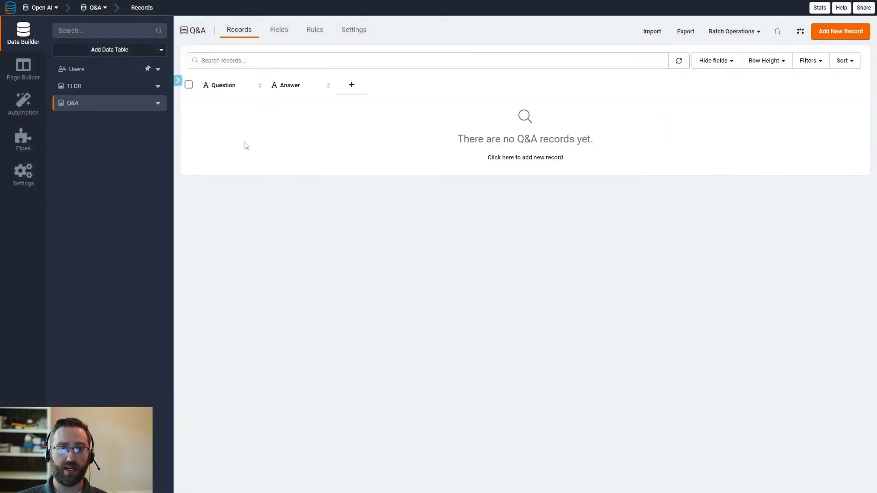
Step: Review the field types and settings of the Q&A table's Question and Answer fields
{"action": "left_click", "coordinate": [224, 87]}
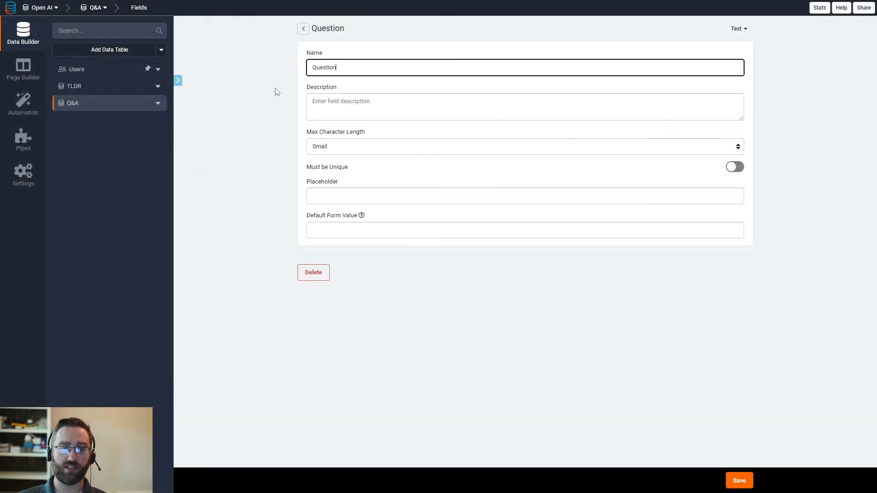
{"action": "left_click", "coordinate": [303, 28]}
{"action": "left_click", "coordinate": [284, 86]}
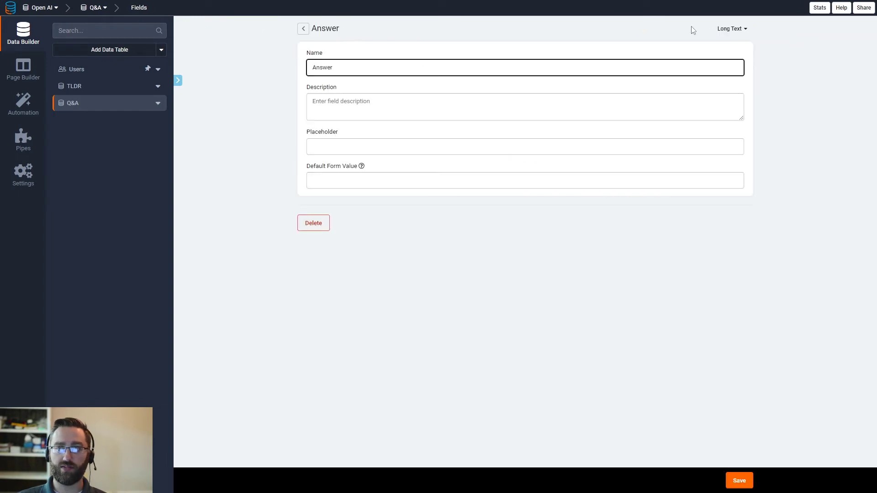
{"action": "left_click", "coordinate": [303, 29]}
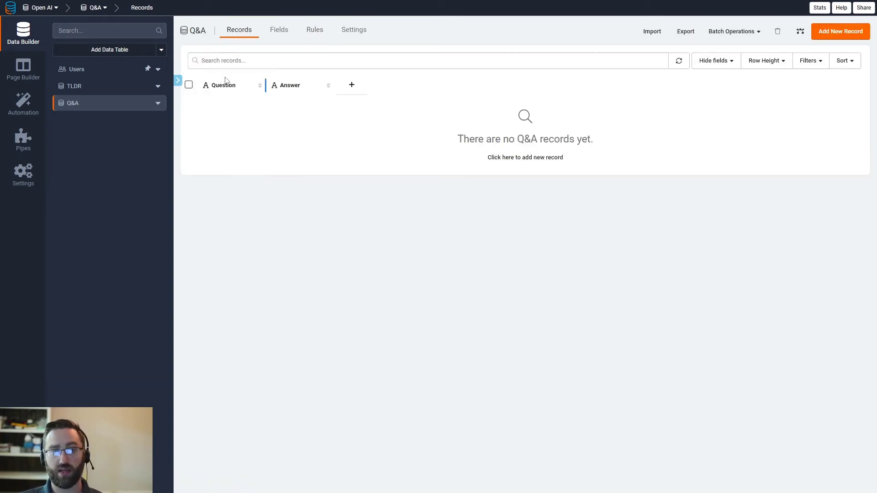
{"action": "left_click_drag", "start_coordinate": [265, 85], "coordinate": [286, 86]}
{"action": "left_click_drag", "start_coordinate": [352, 85], "coordinate": [397, 85]}
Step: Inspect the request body of the OpenAI pipe's TLDR call, particularly its temperature, max_tokens and top_p settings
{"action": "left_click", "coordinate": [17, 151]}
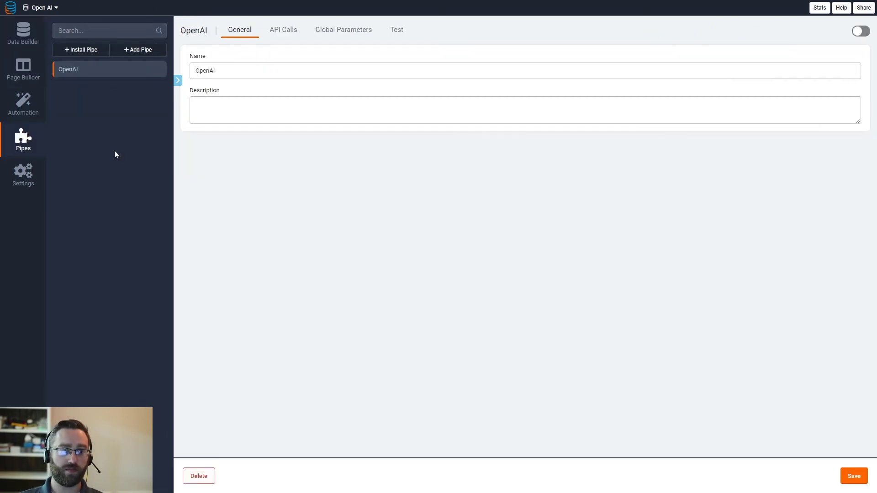
{"action": "left_click", "coordinate": [283, 29]}
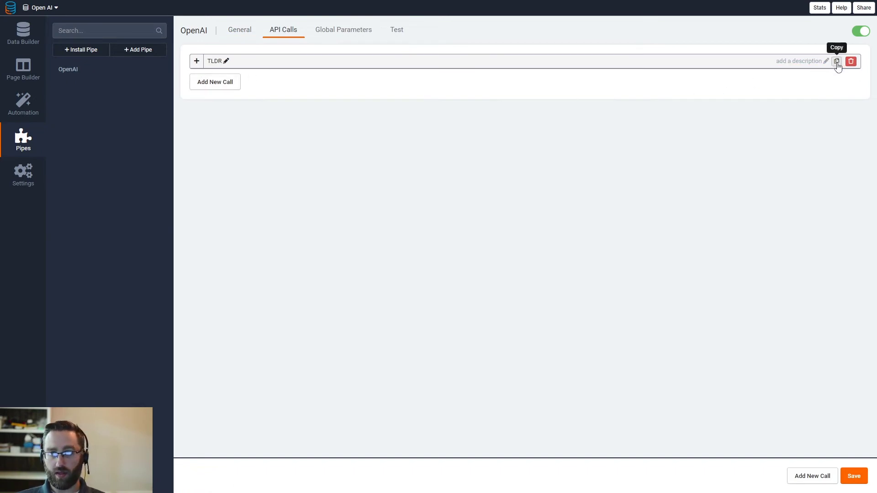
{"action": "left_click", "coordinate": [197, 61]}
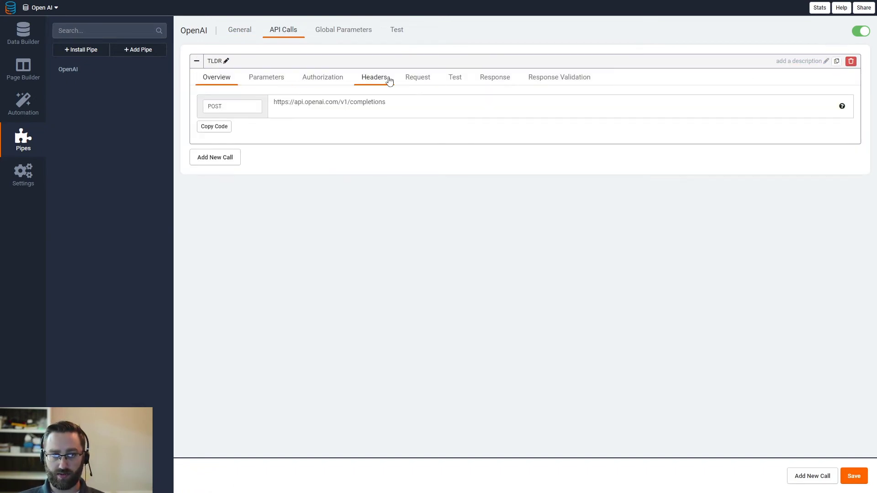
{"action": "left_click", "coordinate": [409, 78]}
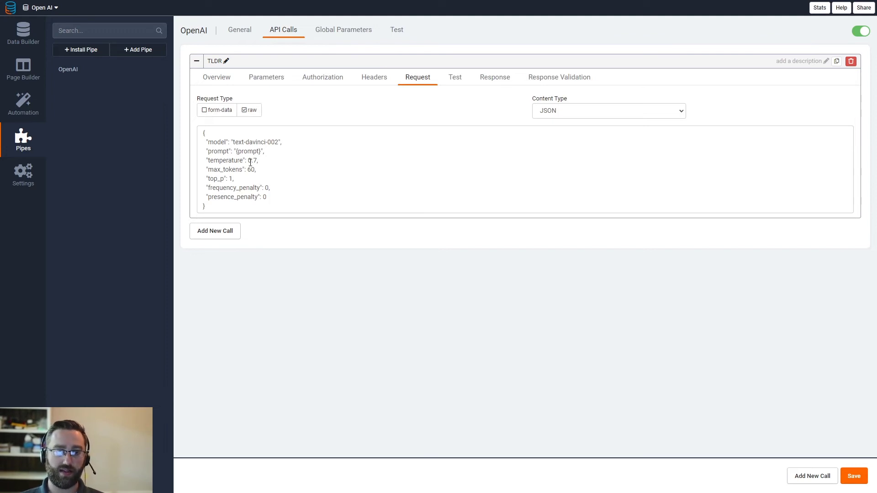
{"action": "mouse_move", "coordinate": [247, 161]}
{"action": "left_mouse_down"}
{"action": "mouse_move", "coordinate": [258, 161]}
{"action": "mouse_move", "coordinate": [249, 170]}
{"action": "left_mouse_up"}
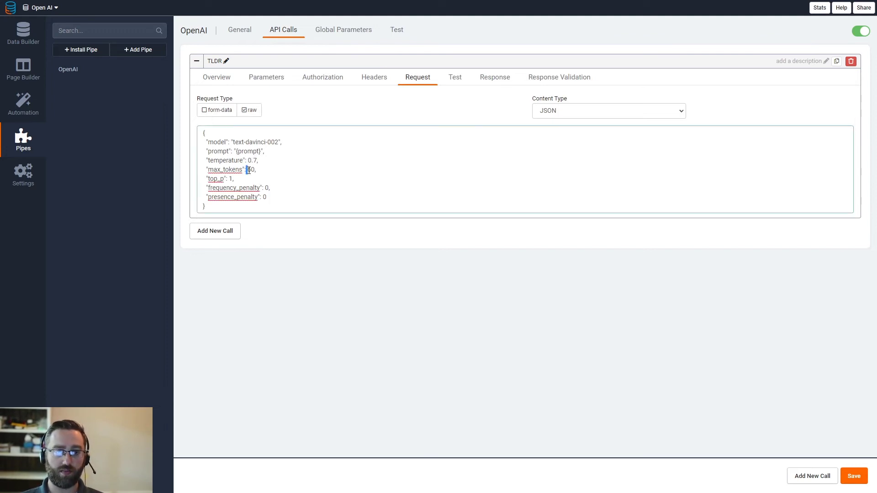
{"action": "left_click", "coordinate": [230, 179]}
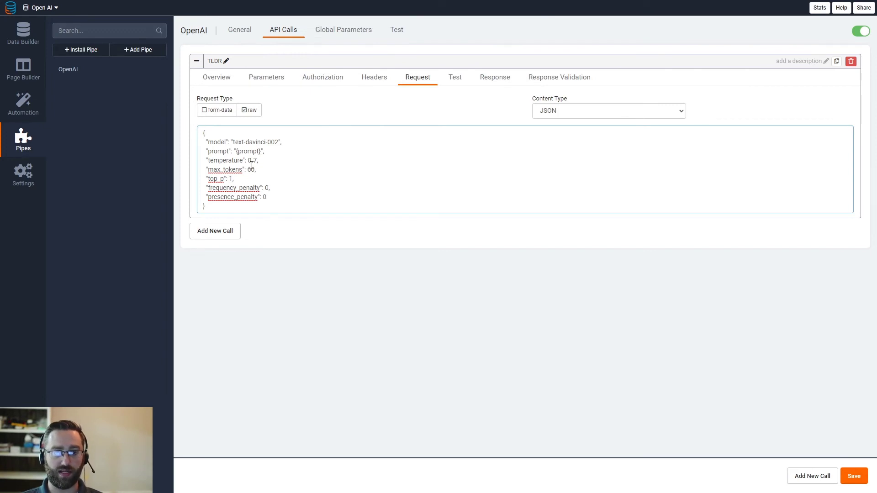
{"action": "mouse_move", "coordinate": [258, 160]}
{"action": "left_mouse_down"}
{"action": "mouse_move", "coordinate": [248, 161]}
{"action": "mouse_move", "coordinate": [253, 170]}
{"action": "left_mouse_up"}
{"action": "left_click", "coordinate": [233, 180]}
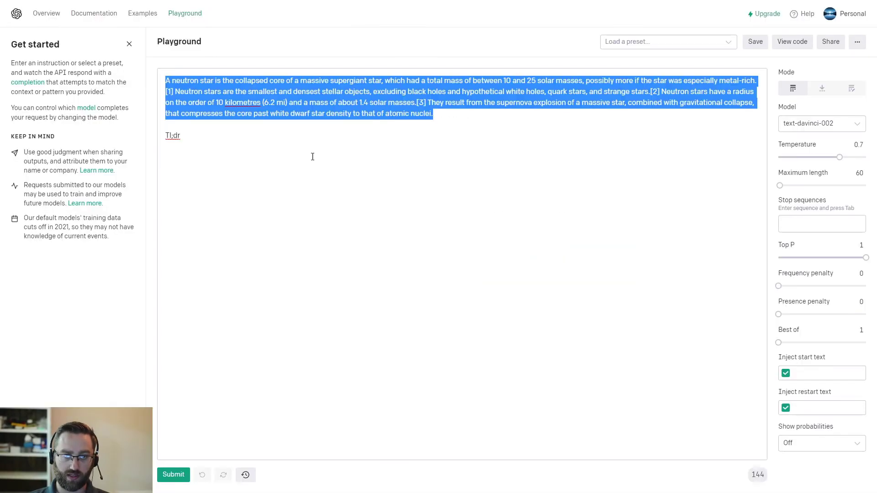
Step: Switch to the OpenAI Playground and open the gallery of example applications
{"action": "left_click", "coordinate": [318, 267]}
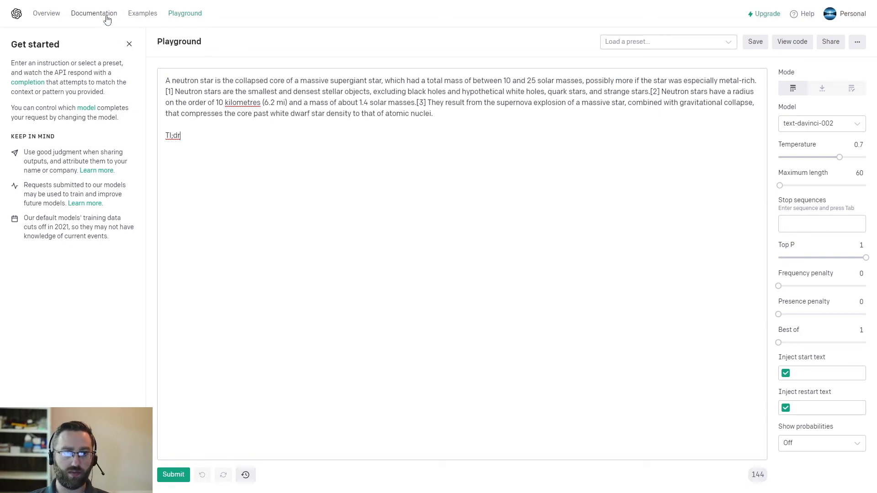
{"action": "left_click", "coordinate": [141, 13]}
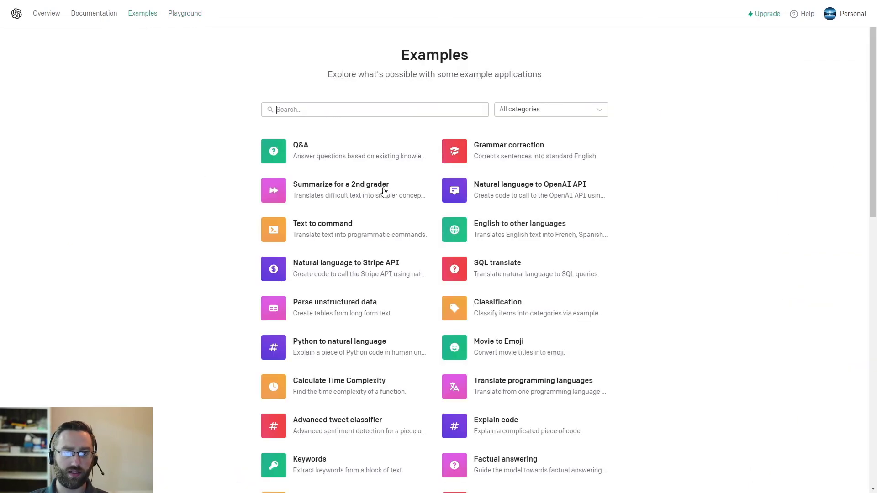
Step: Open the Q&A example and examine its settings, particularly max tokens, temperature and stop sequence
{"action": "left_click", "coordinate": [301, 150]}
{"action": "left_click_drag", "start_coordinate": [504, 175], "coordinate": [559, 188]}
{"action": "left_click", "coordinate": [521, 217]}
{"action": "left_click", "coordinate": [566, 175]}
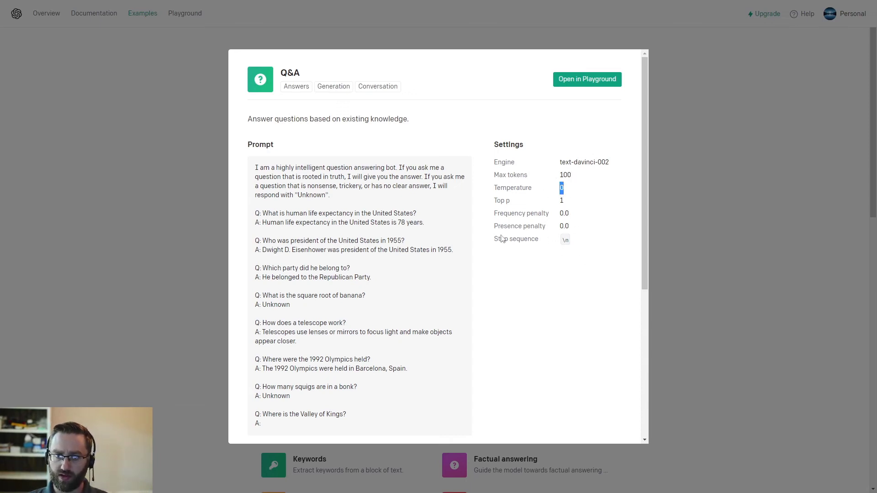
{"action": "mouse_move", "coordinate": [496, 241]}
{"action": "left_mouse_down"}
{"action": "mouse_move", "coordinate": [585, 242]}
{"action": "mouse_move", "coordinate": [487, 241]}
{"action": "left_mouse_up"}
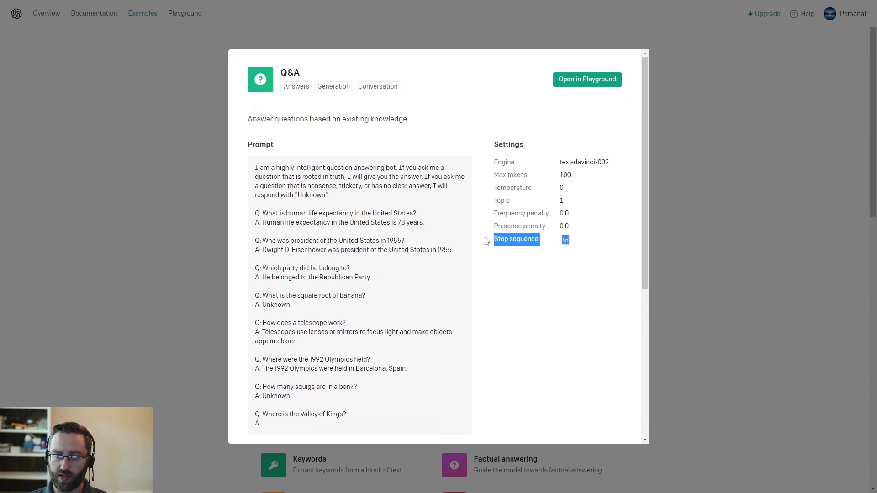
{"action": "left_click_drag", "start_coordinate": [599, 244], "coordinate": [544, 246]}
{"action": "left_click", "coordinate": [582, 248]}
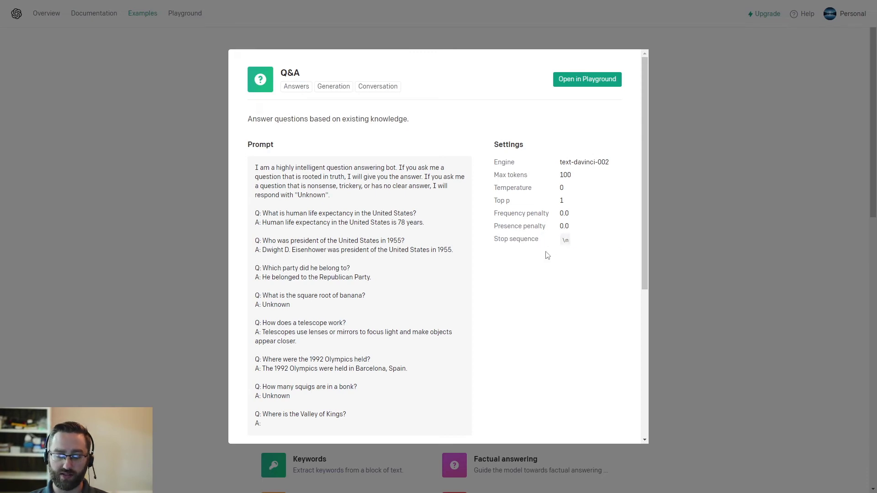
{"action": "double_click", "coordinate": [565, 240]}
{"action": "left_click", "coordinate": [565, 241]}
{"action": "double_click", "coordinate": [566, 241]}
{"action": "left_click", "coordinate": [540, 261]}
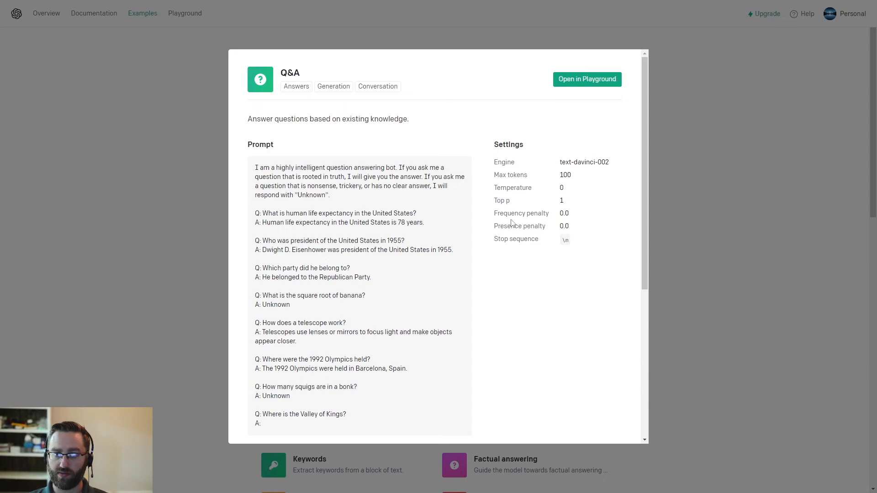
{"action": "left_click_drag", "start_coordinate": [498, 175], "coordinate": [588, 176]}
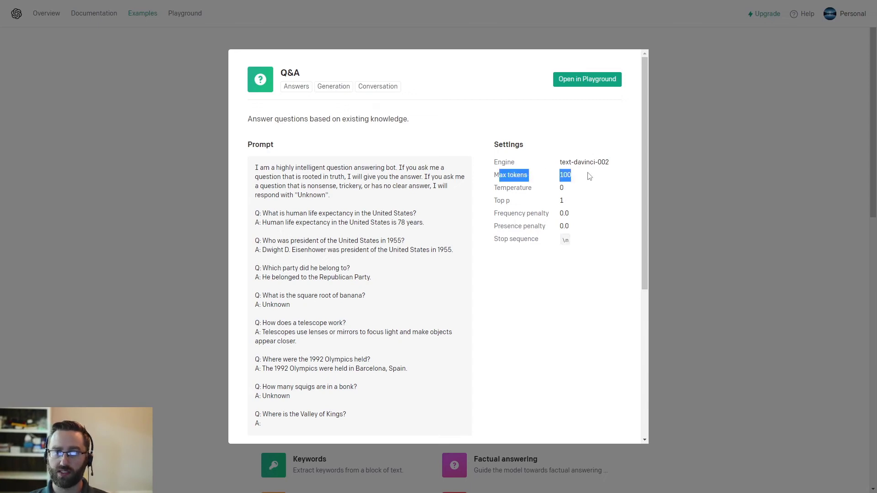
{"action": "left_click", "coordinate": [573, 183]}
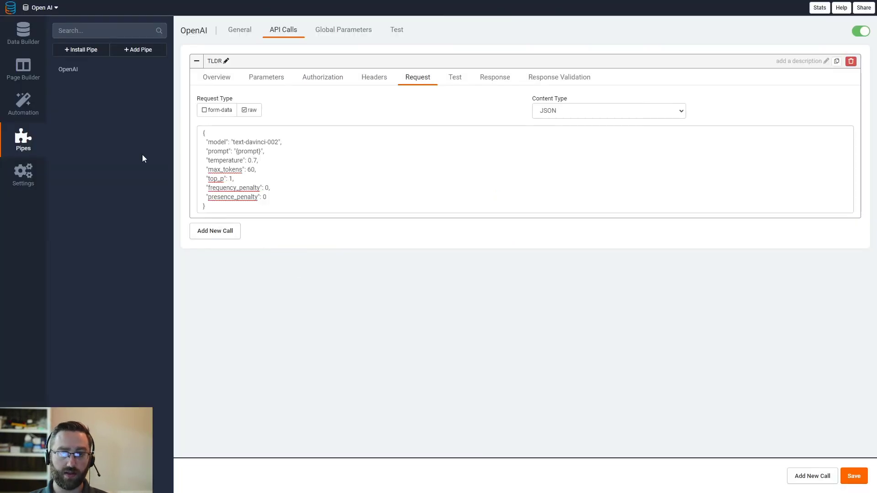
Step: In the Tadabase OpenAI pipe, duplicate the TLDR API call and rename the copy Q&A
{"action": "left_click", "coordinate": [253, 170]}
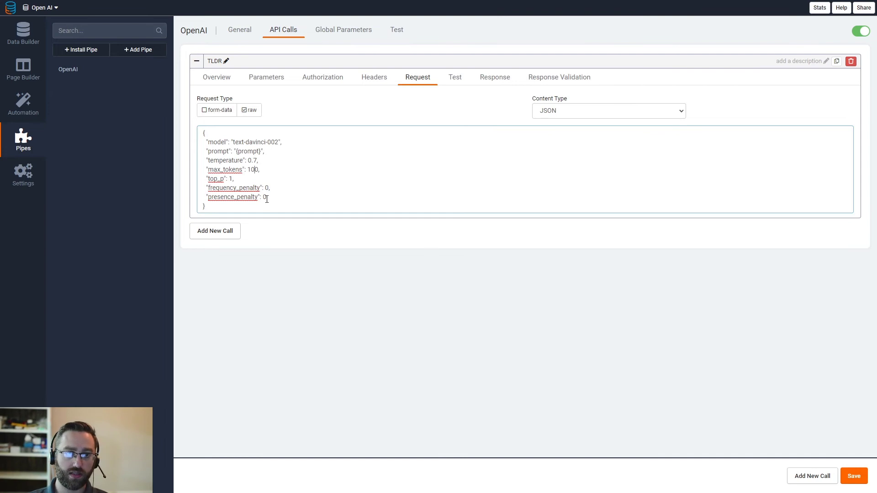
{"action": "left_click", "coordinate": [837, 61]}
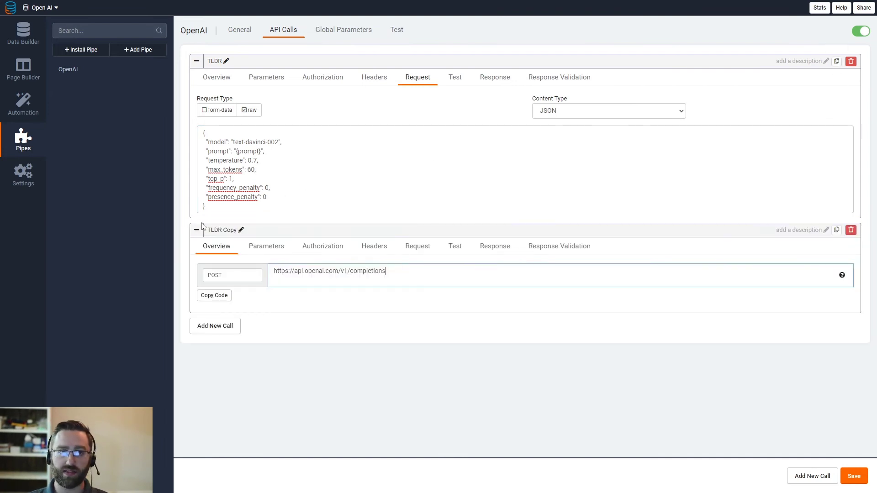
{"action": "left_click", "coordinate": [241, 231]}
{"action": "triple_click", "coordinate": [234, 237]}
{"action": "type", "text": "Q&A"}
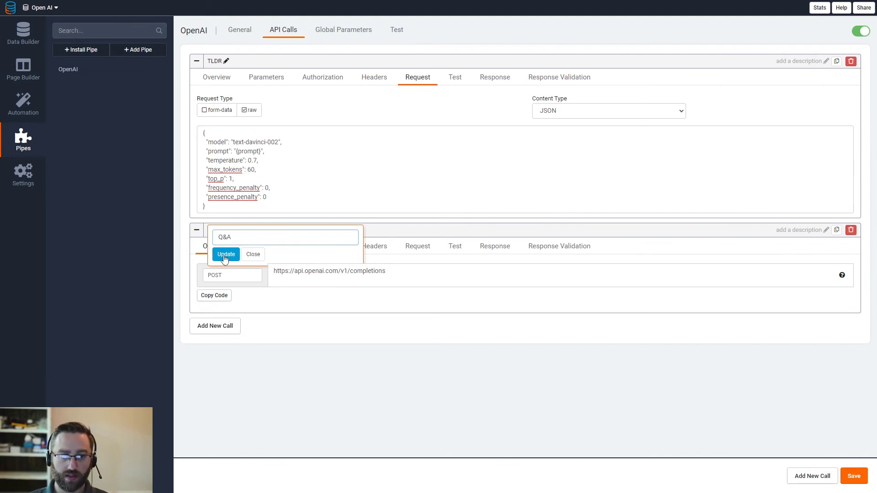
{"action": "left_click", "coordinate": [226, 254]}
Step: In the Q&A call's request body, set temperature to 0 and max_tokens to 100, and save the pipe
{"action": "left_click", "coordinate": [421, 248]}
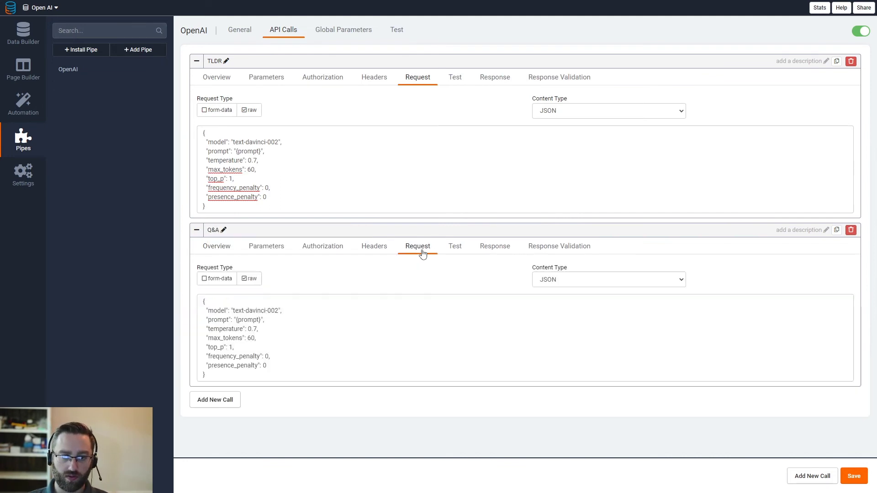
{"action": "left_click", "coordinate": [256, 330]}
{"action": "key", "text": "BackSpace"}
{"action": "key", "text": "BackSpace"}
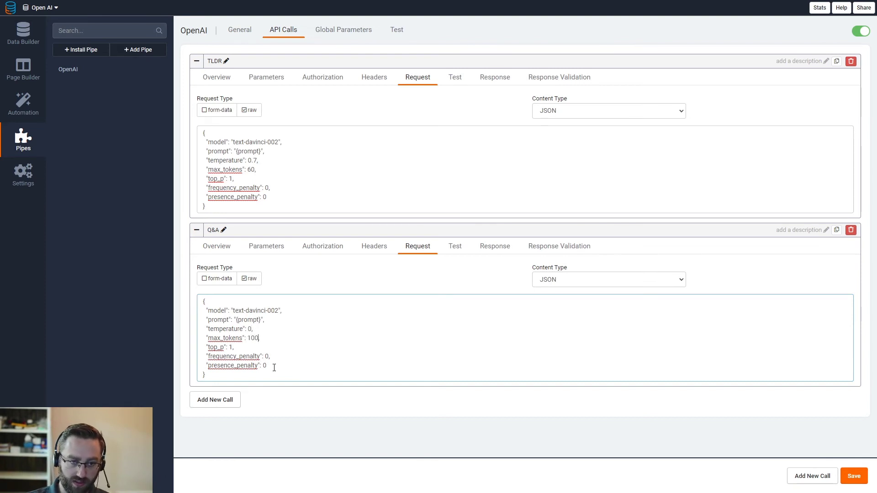
{"action": "key", "text": "BackSpace"}
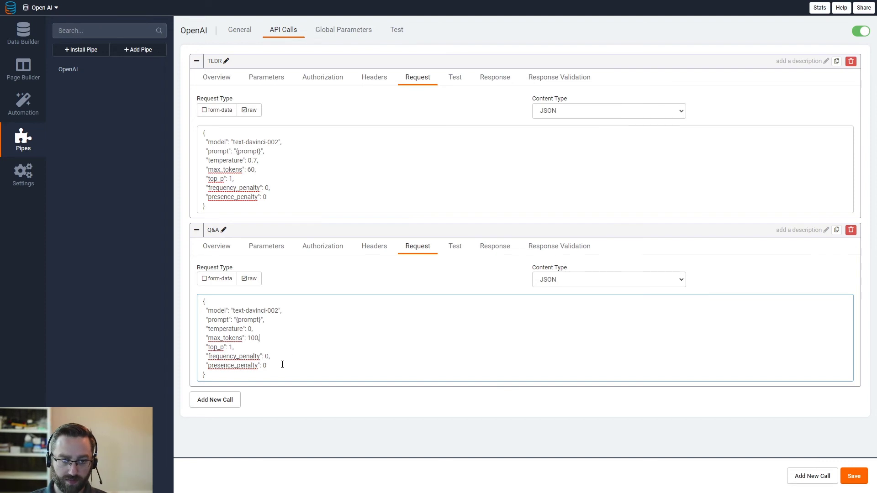
{"action": "type", "text": ","}
{"action": "left_click", "coordinate": [854, 476]}
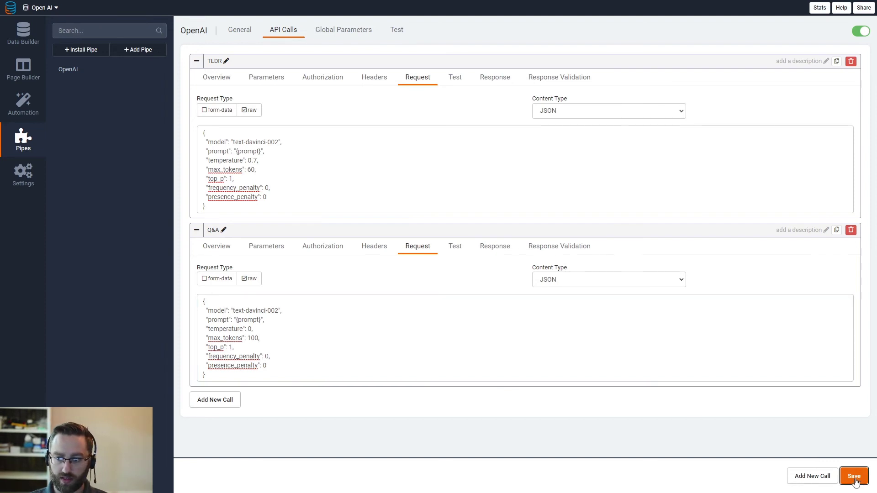
Step: Test the Q&A call with the prompt "What is google?" and check the returned text and the call's response mapping
{"action": "left_click", "coordinate": [457, 248]}
{"action": "left_click", "coordinate": [325, 285]}
{"action": "type", "text": "What is google"}
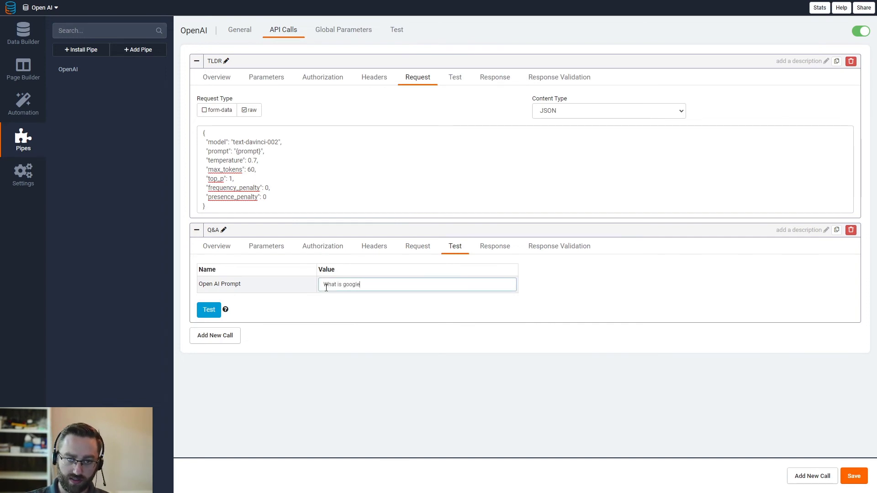
{"action": "left_click", "coordinate": [207, 312]}
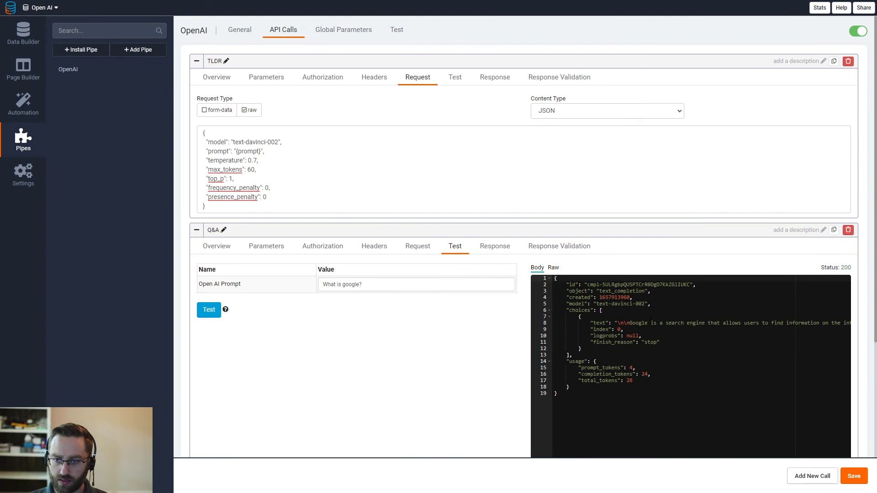
{"action": "left_click_drag", "start_coordinate": [651, 321], "coordinate": [841, 323]}
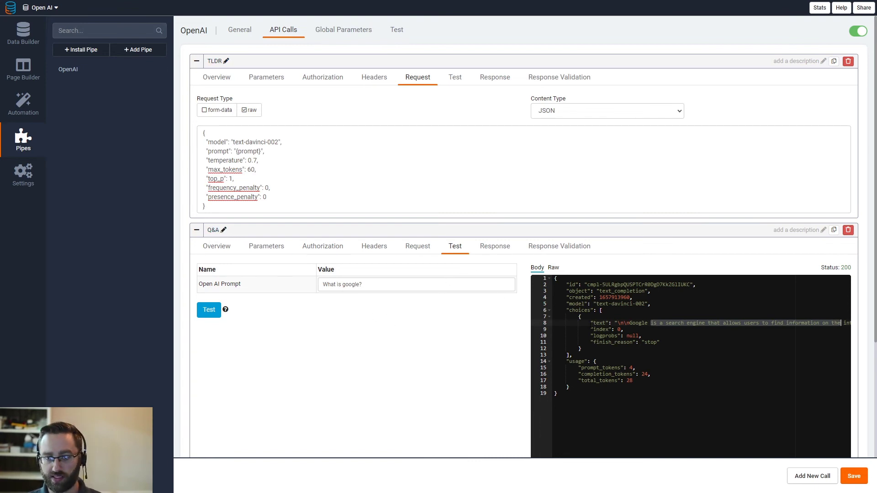
{"action": "left_click", "coordinate": [576, 311]}
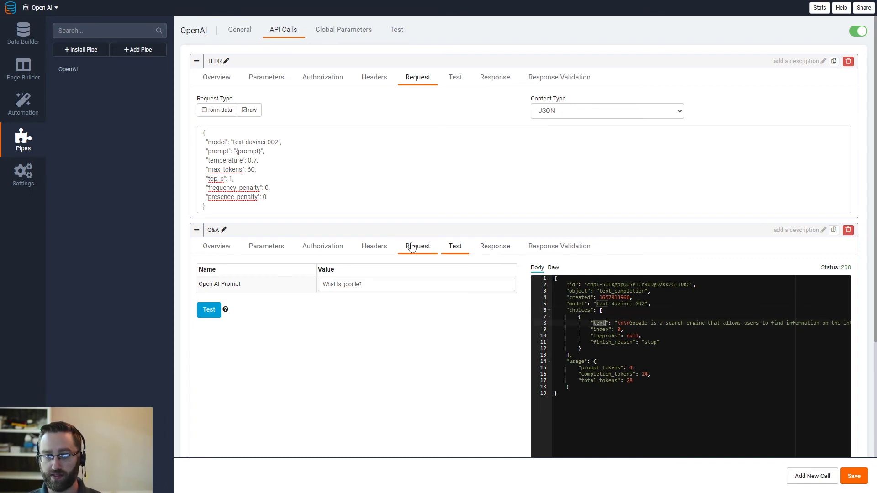
{"action": "left_click", "coordinate": [501, 247]}
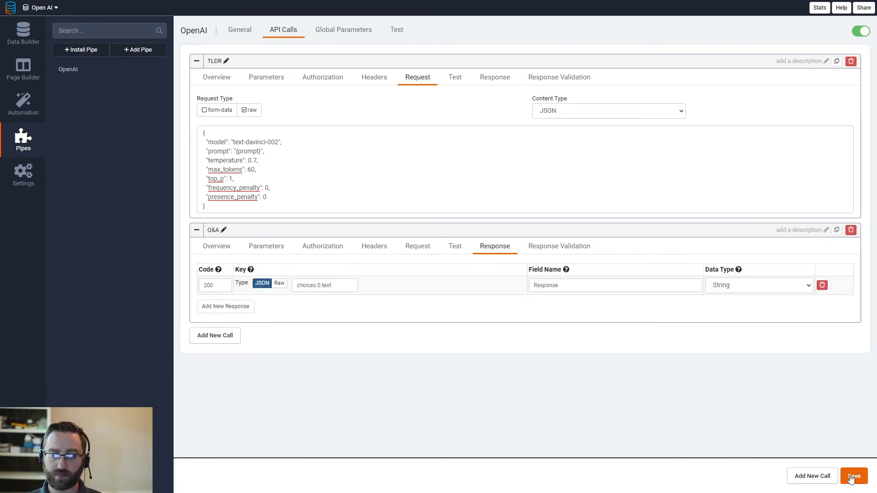
Step: Create a page named Q&A in the Default Layout, add it to the Default Layout Menu, and include a form for the Q&A data table
{"action": "left_click", "coordinate": [23, 68]}
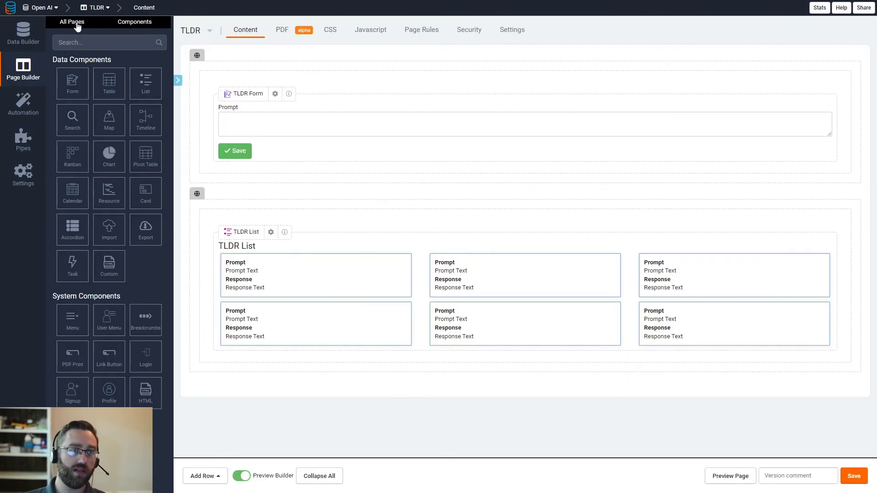
{"action": "left_click", "coordinate": [23, 33]}
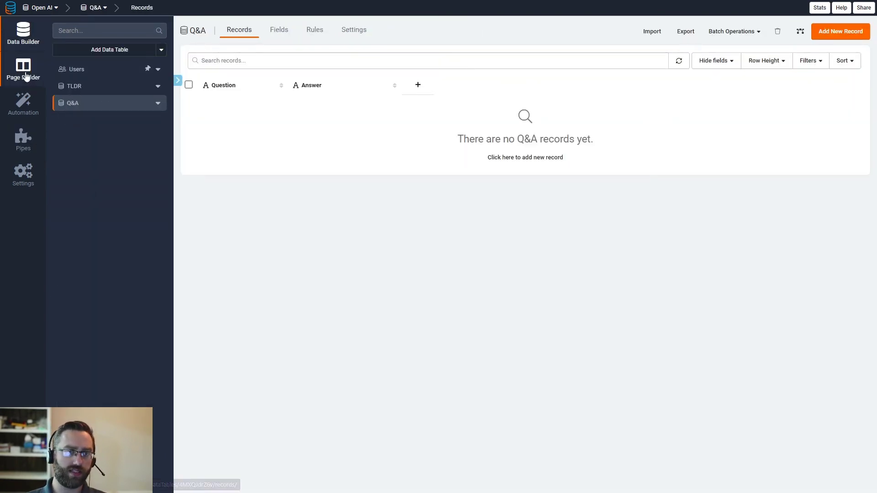
{"action": "left_click", "coordinate": [23, 68]}
{"action": "left_click", "coordinate": [74, 23]}
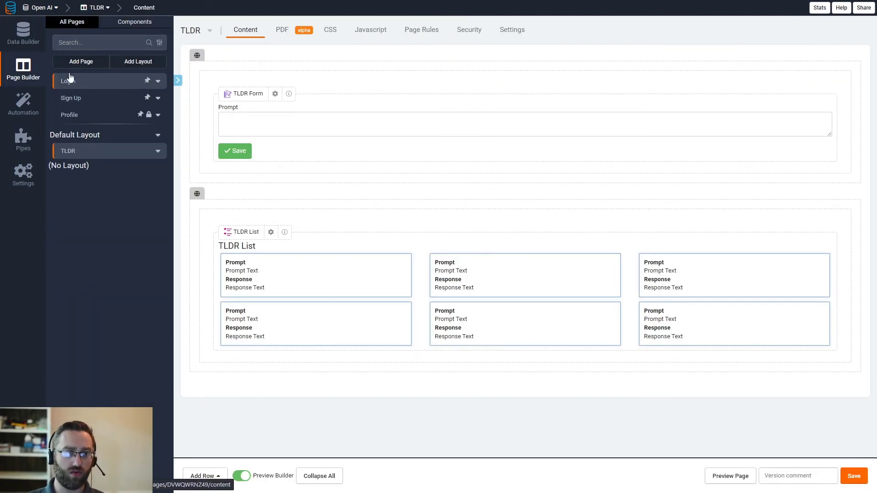
{"action": "left_click", "coordinate": [73, 61]}
{"action": "left_click_drag", "start_coordinate": [288, 189], "coordinate": [190, 181]}
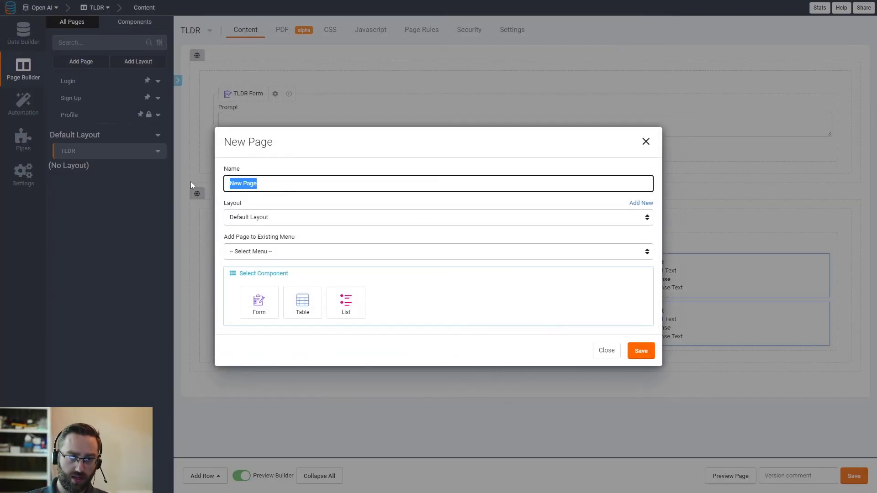
{"action": "type", "text": "Q&A"}
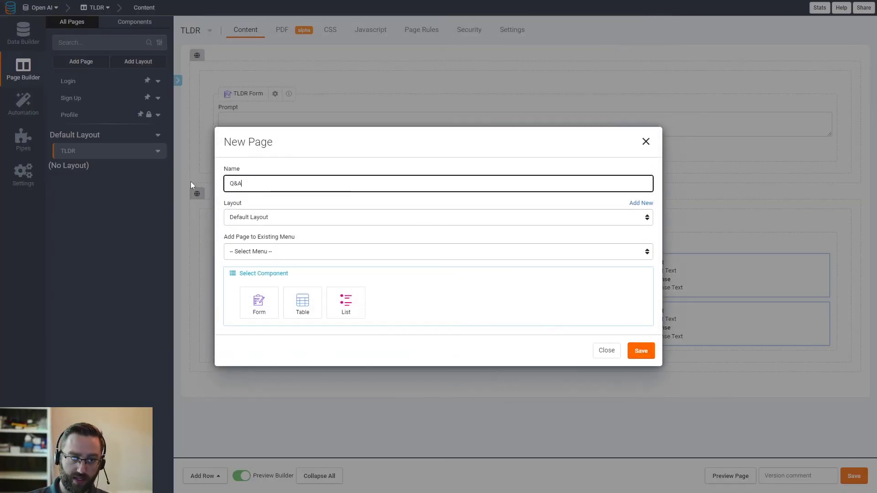
{"action": "left_click", "coordinate": [257, 251]}
{"action": "left_click", "coordinate": [257, 273]}
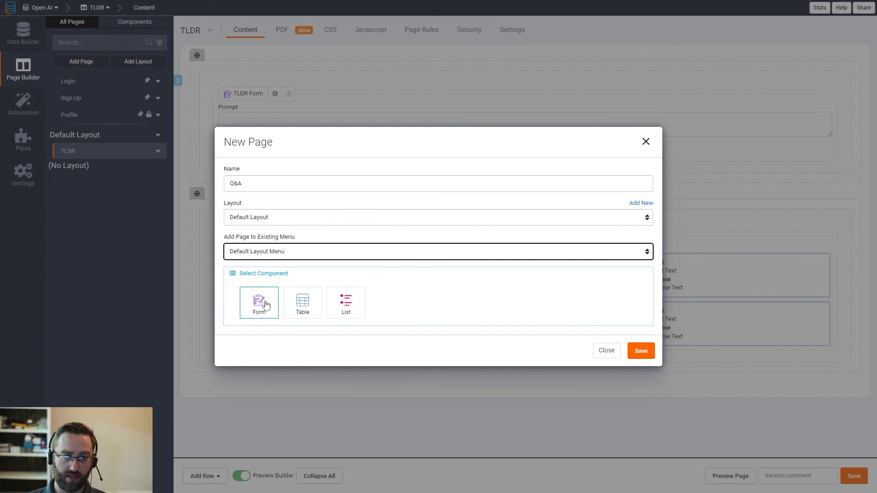
{"action": "left_click", "coordinate": [259, 300]}
{"action": "left_click", "coordinate": [251, 327]}
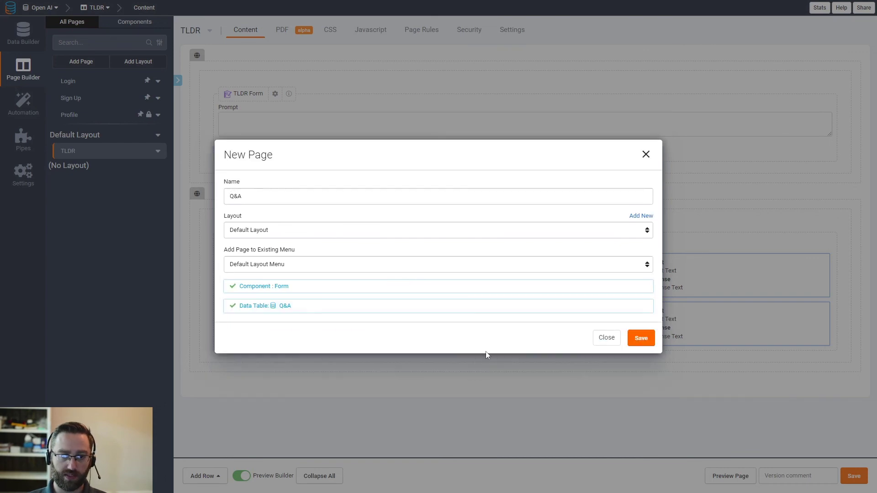
{"action": "left_click", "coordinate": [642, 338]}
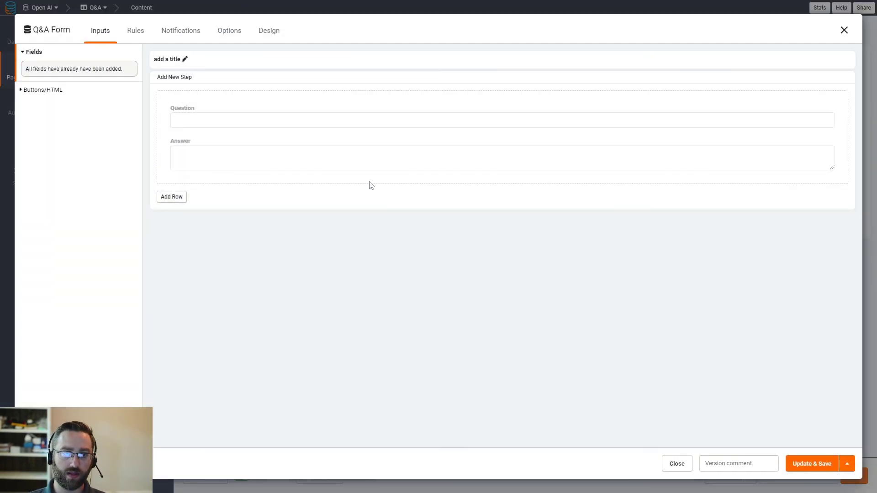
Step: Remove the Answer field from the Q&A form and add a record rule that updates this record
{"action": "left_click", "coordinate": [826, 142]}
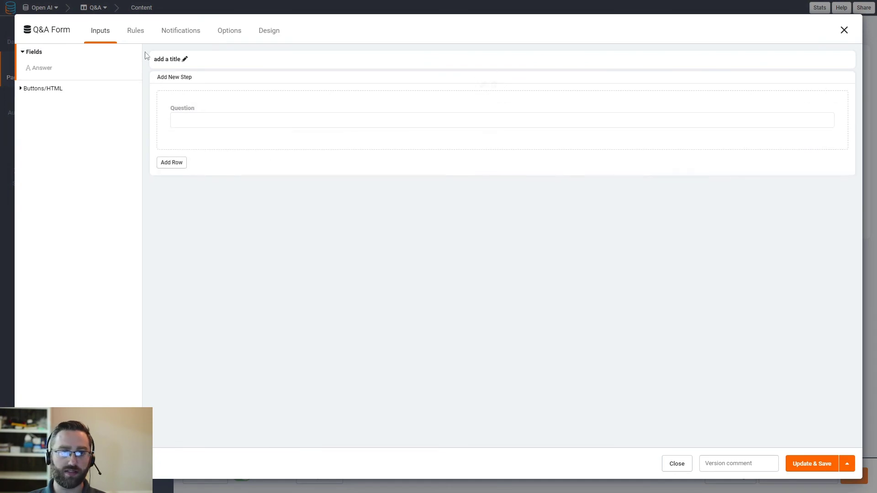
{"action": "left_click", "coordinate": [135, 30]}
{"action": "left_click", "coordinate": [48, 103]}
{"action": "left_click", "coordinate": [498, 162]}
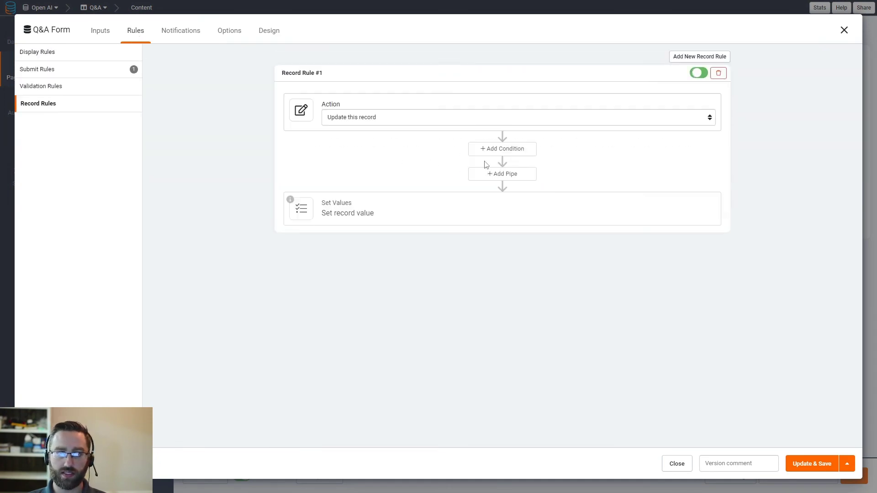
Step: Add a pipe to the record rule that triggers the Q&A call of the OpenAI pipe, and open the rule's record value settings
{"action": "left_click", "coordinate": [502, 172]}
{"action": "left_click", "coordinate": [349, 225]}
{"action": "left_click", "coordinate": [350, 245]}
{"action": "left_click", "coordinate": [500, 226]}
{"action": "left_click", "coordinate": [499, 250]}
{"action": "left_click", "coordinate": [358, 292]}
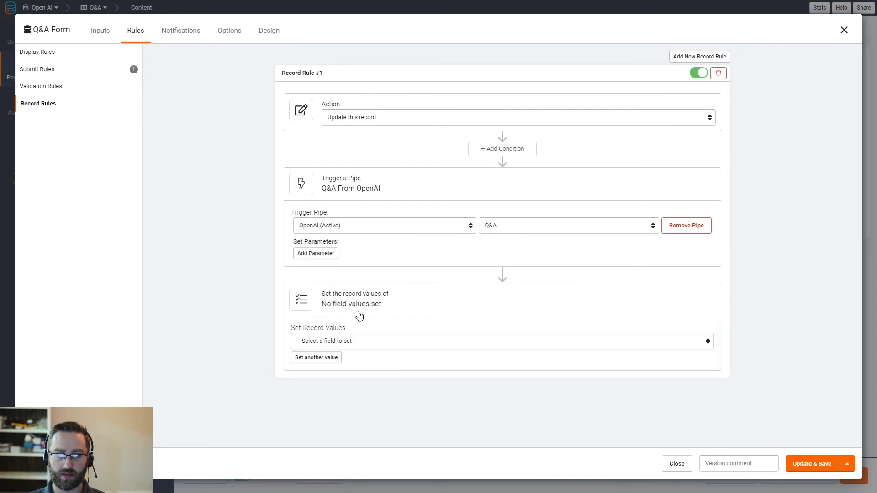
Step: Add a pipe parameter that sets Open AI Prompt to the record value of the Question field
{"action": "left_click", "coordinate": [315, 253]}
{"action": "left_click", "coordinate": [329, 256]}
{"action": "left_click", "coordinate": [324, 276]}
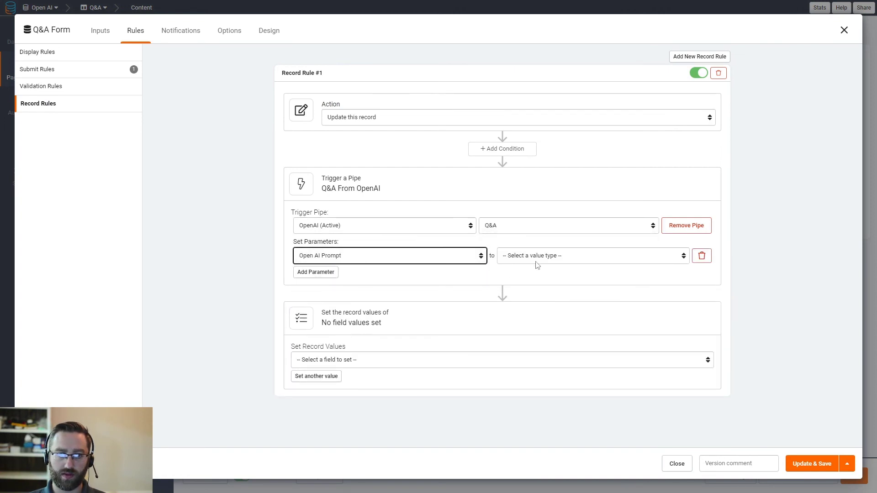
{"action": "left_click", "coordinate": [506, 256]}
{"action": "left_click", "coordinate": [522, 282]}
{"action": "left_click", "coordinate": [603, 258]}
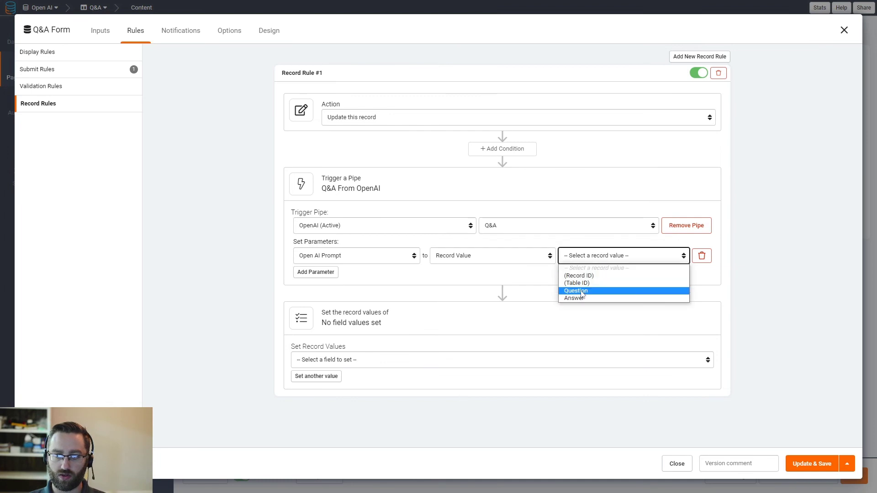
{"action": "left_click", "coordinate": [576, 291]}
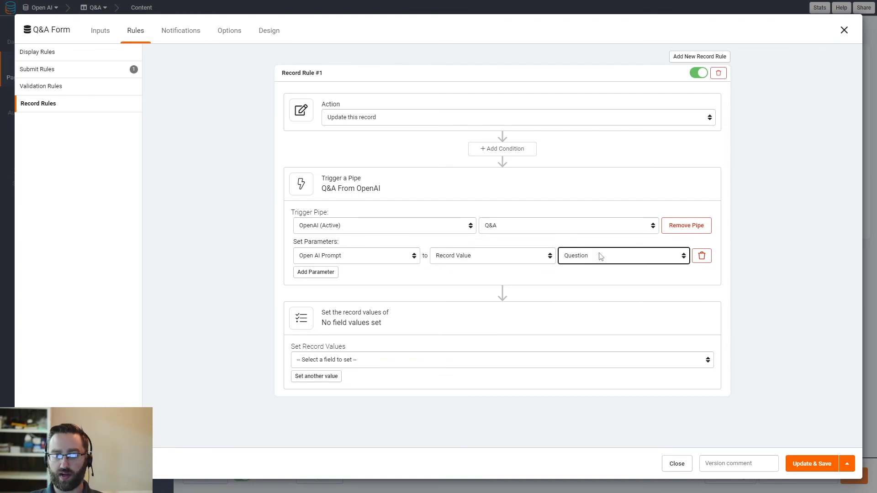
Step: Set the rule's Answer (Long Text) record value to the pipe's response, and save the form
{"action": "left_click", "coordinate": [350, 364]}
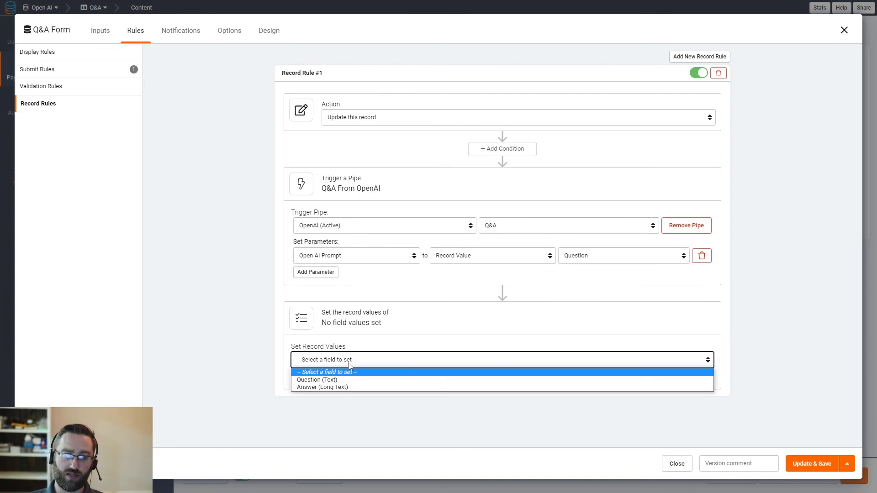
{"action": "left_click", "coordinate": [335, 387]}
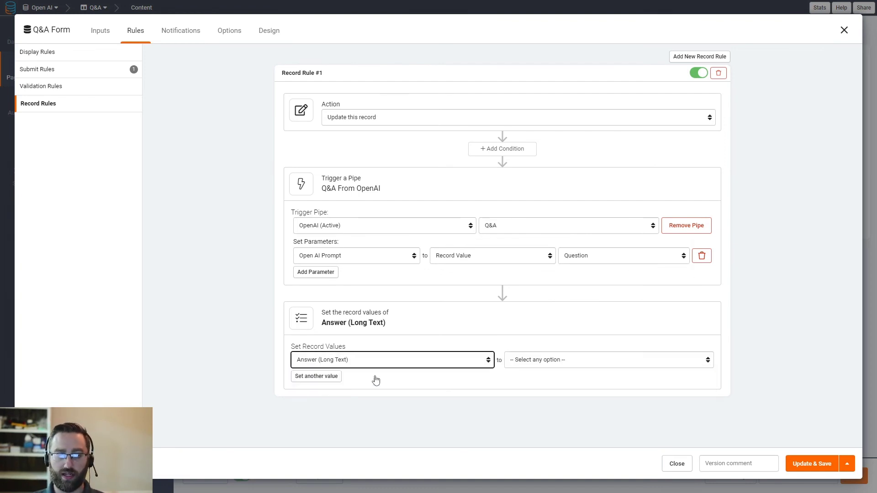
{"action": "left_click", "coordinate": [545, 361]}
{"action": "left_click", "coordinate": [538, 410]}
{"action": "left_click", "coordinate": [602, 364]}
{"action": "left_click", "coordinate": [618, 385]}
{"action": "left_click", "coordinate": [812, 464]}
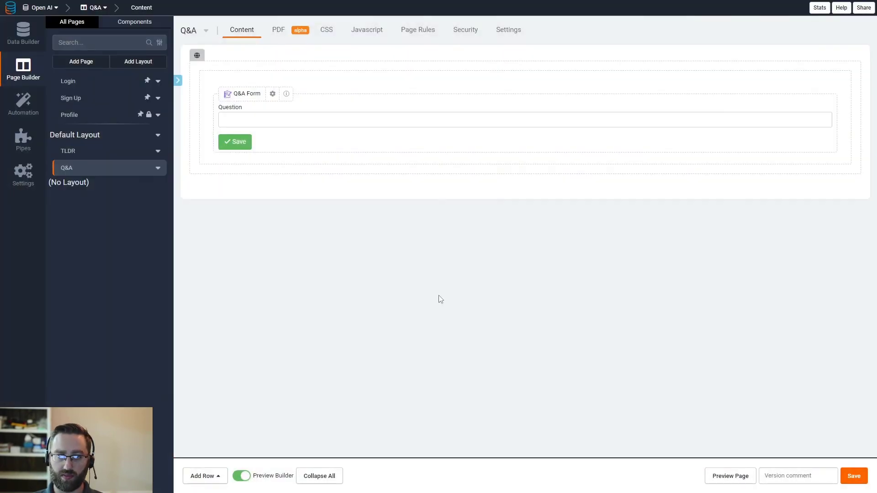
Step: Add a new row to the Q&A page with a list component that displays records from the Q&A table
{"action": "left_click", "coordinate": [202, 477]}
{"action": "left_click", "coordinate": [205, 373]}
{"action": "left_click", "coordinate": [255, 219]}
{"action": "left_click", "coordinate": [146, 84]}
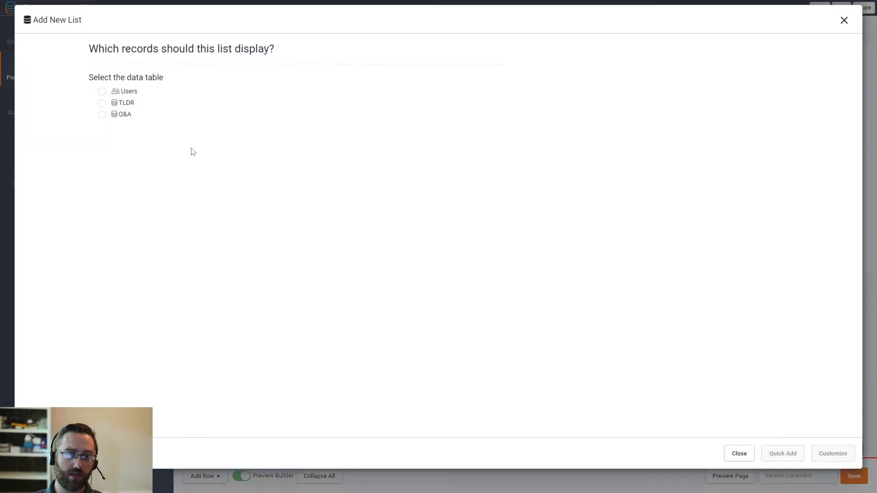
{"action": "left_click", "coordinate": [118, 123]}
{"action": "left_click", "coordinate": [833, 463]}
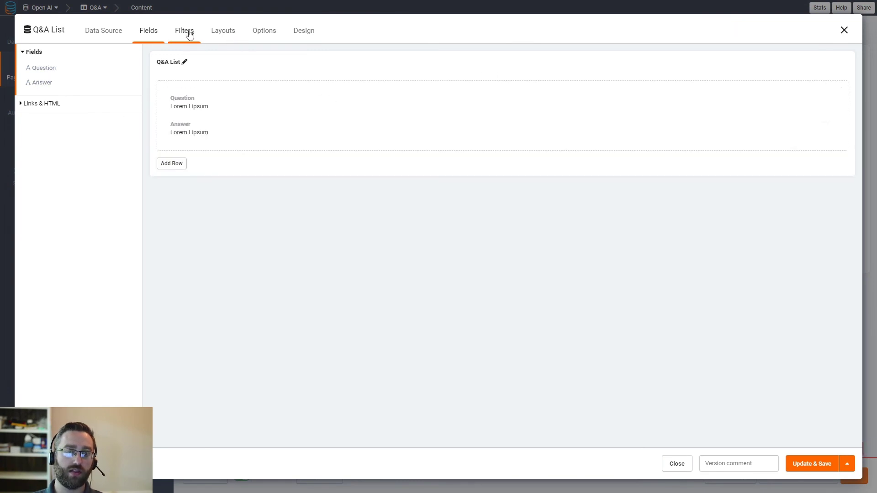
Step: Choose the list layout in the Q&A list's layout settings and save the list
{"action": "left_click", "coordinate": [226, 35]}
{"action": "left_click", "coordinate": [366, 96]}
{"action": "left_click", "coordinate": [288, 101]}
{"action": "left_click", "coordinate": [252, 136]}
{"action": "left_click", "coordinate": [812, 464]}
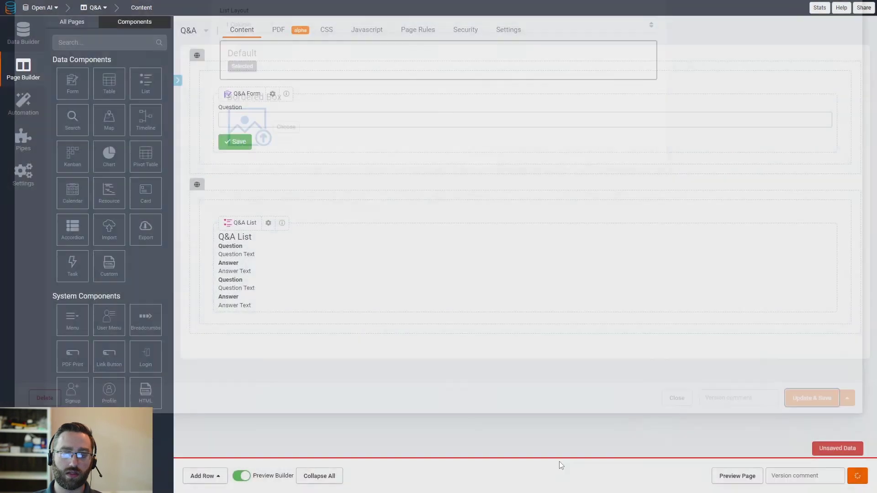
Step: Preview the Q&A page and submit the question "What is Tadabase?" through the form
{"action": "left_click", "coordinate": [721, 477]}
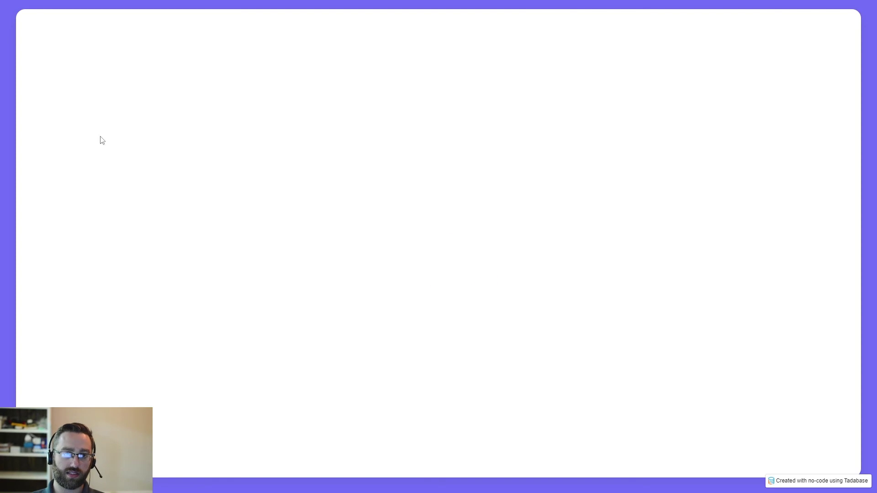
{"action": "type", "text": "What is Tadabase?"}
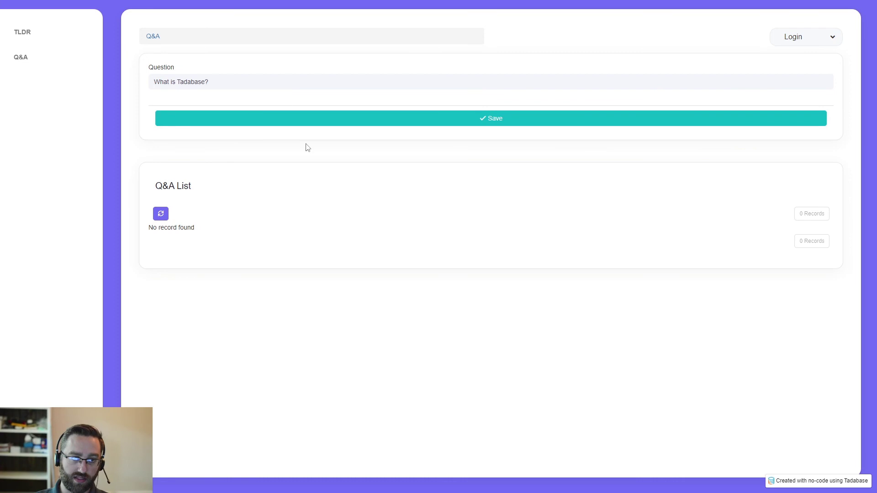
{"action": "left_click", "coordinate": [312, 118]}
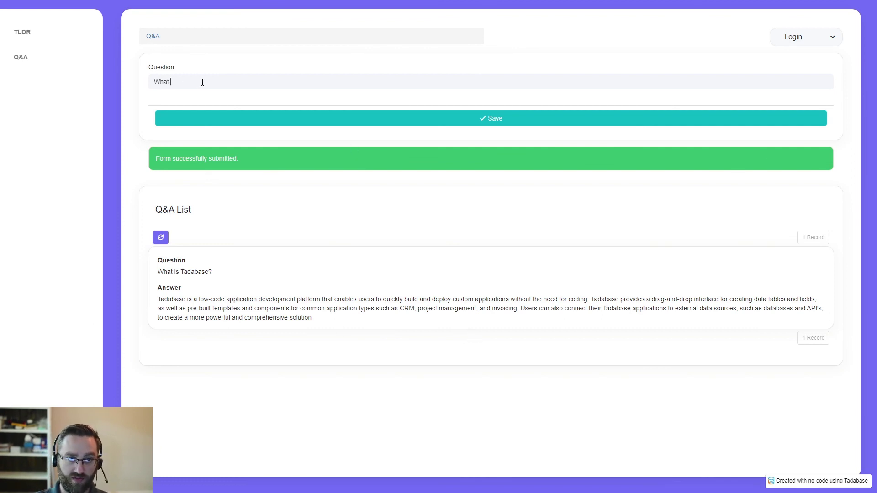
Step: Submit a second question, "What can Tadabase do?", and read through its generated answer in the Q&A list
{"action": "type", "text": "dabase A"}
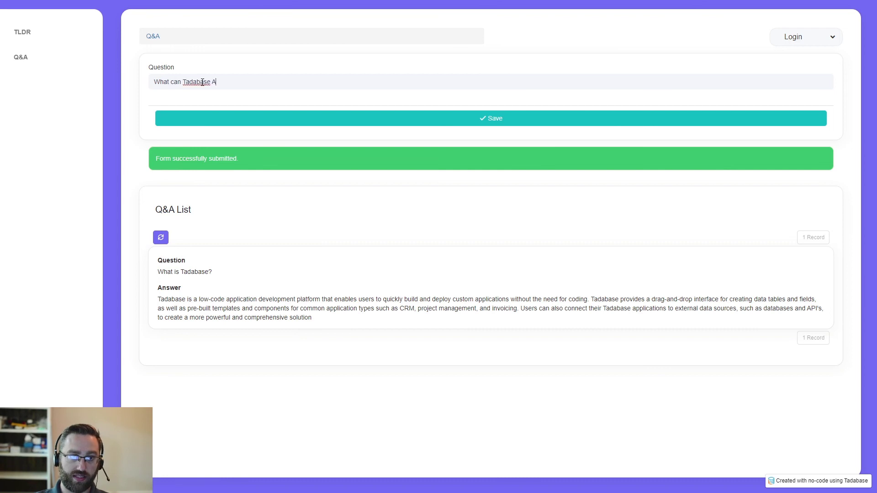
{"action": "left_click", "coordinate": [236, 114]}
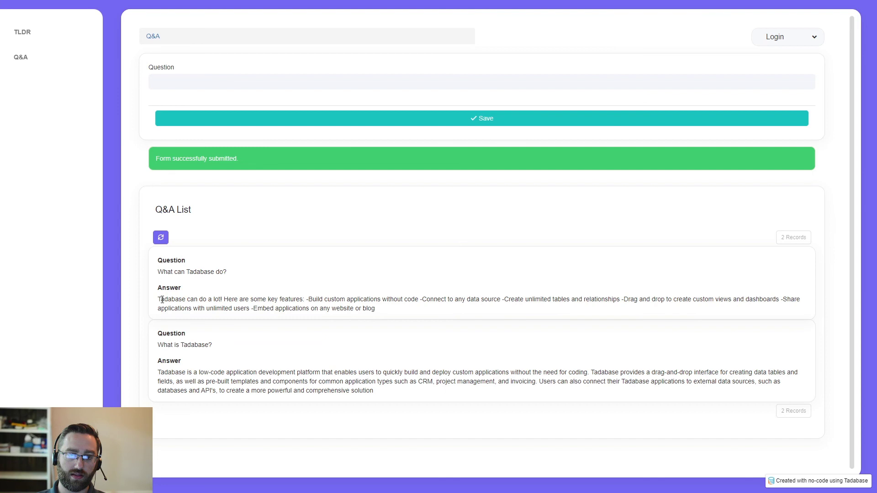
{"action": "left_click_drag", "start_coordinate": [162, 299], "coordinate": [320, 310]}
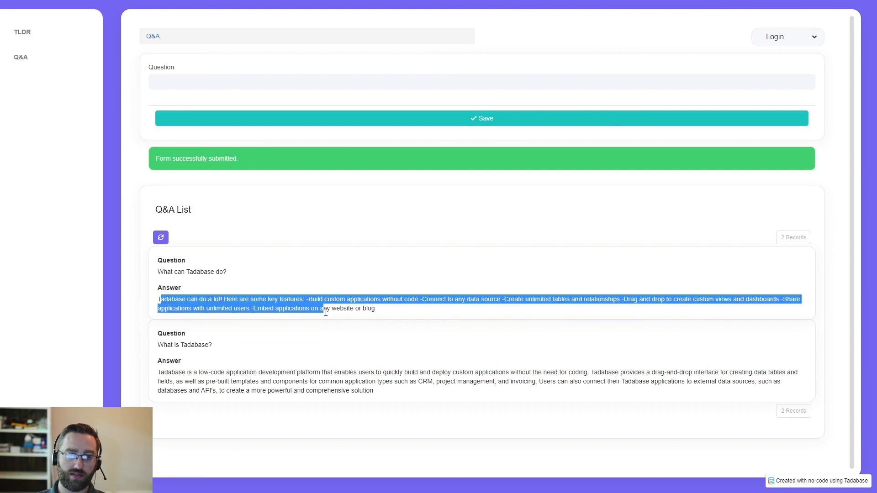
{"action": "left_click", "coordinate": [380, 320]}
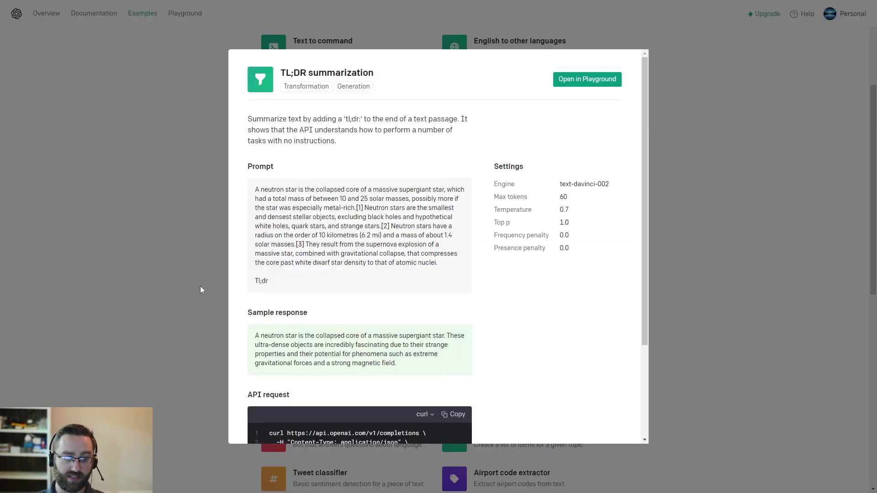
Step: On the OpenAI examples page, close the TL;DR summarization example and browse the full catalogue of example applications
{"action": "left_click", "coordinate": [201, 289]}
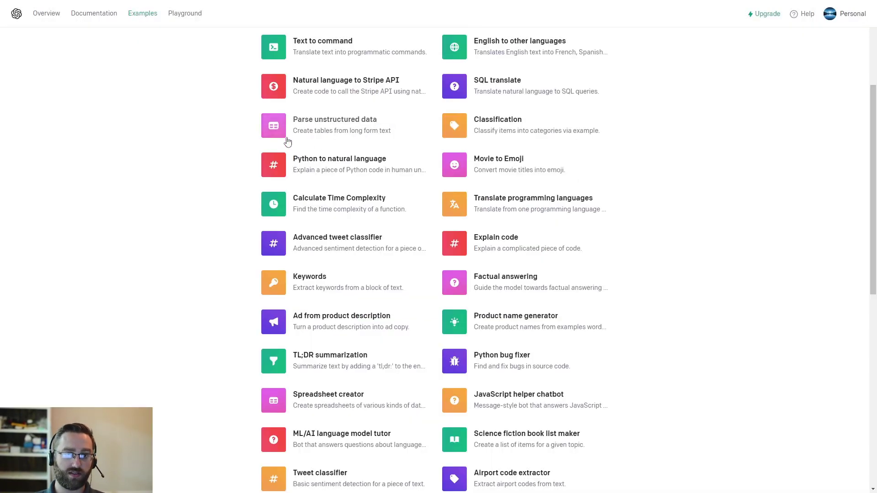
{"action": "scroll", "coordinate": [388, 347], "scroll_direction": "down", "scroll_amount": 8}
{"action": "scroll", "coordinate": [333, 289], "scroll_direction": "down", "scroll_amount": 2}
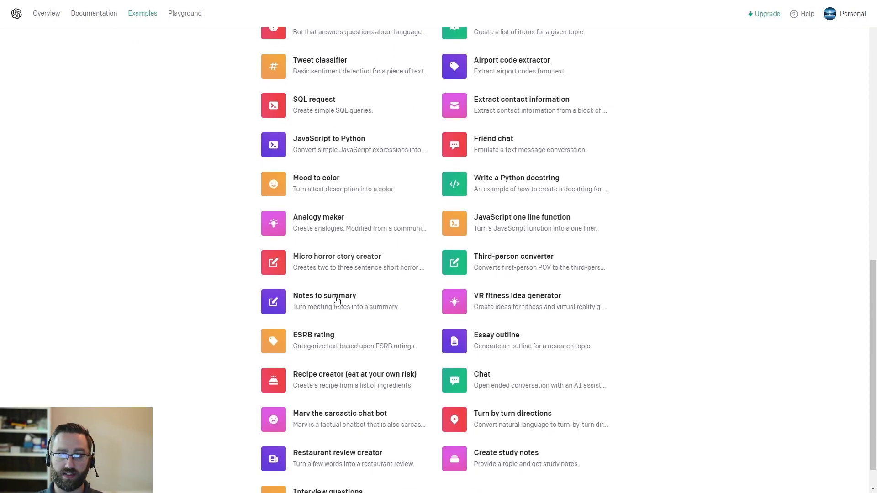
{"action": "scroll", "coordinate": [347, 299], "scroll_direction": "up", "scroll_amount": 9}
{"action": "scroll", "coordinate": [406, 325], "scroll_direction": "up", "scroll_amount": 1}
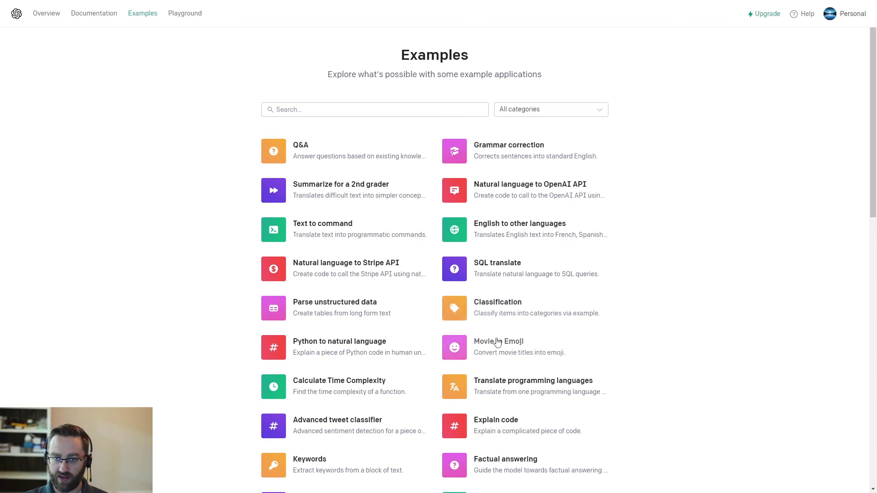
{"action": "scroll", "coordinate": [379, 380], "scroll_direction": "down", "scroll_amount": 2}
{"action": "scroll", "coordinate": [379, 397], "scroll_direction": "down", "scroll_amount": 4}
{"action": "scroll", "coordinate": [574, 352], "scroll_direction": "down", "scroll_amount": 3}
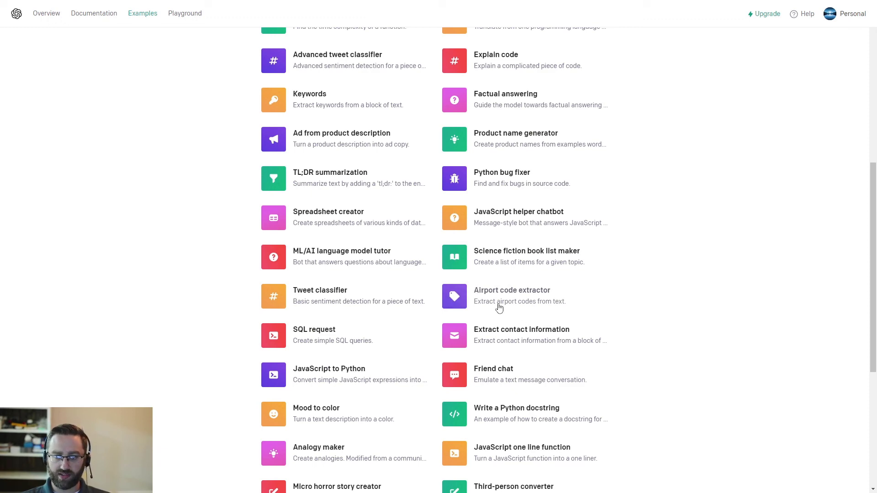
{"action": "scroll", "coordinate": [290, 405], "scroll_direction": "down", "scroll_amount": 2}
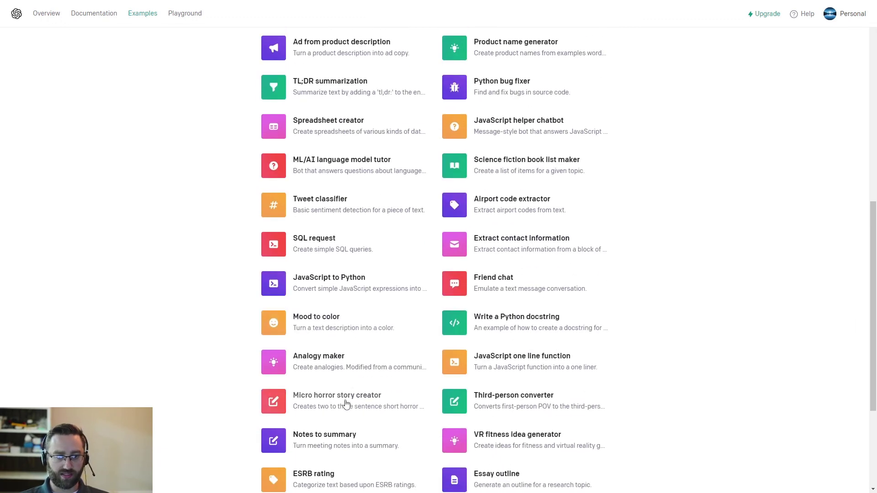
{"action": "scroll", "coordinate": [322, 357], "scroll_direction": "down", "scroll_amount": 4}
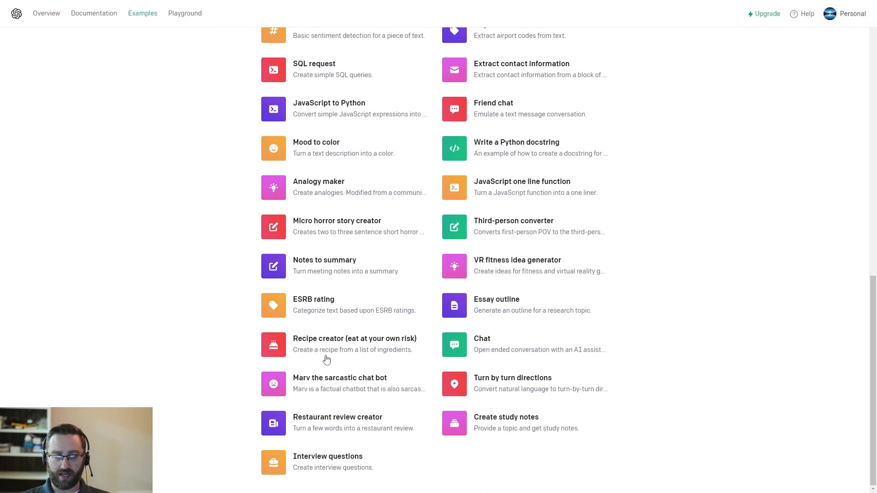
{"action": "scroll", "coordinate": [402, 384], "scroll_direction": "up", "scroll_amount": 14}
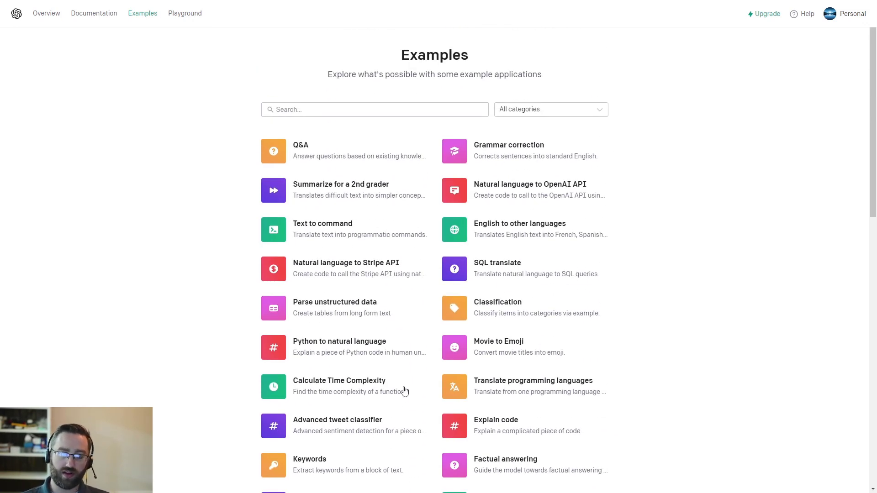
{"action": "scroll", "coordinate": [404, 391], "scroll_direction": "down", "scroll_amount": 14}
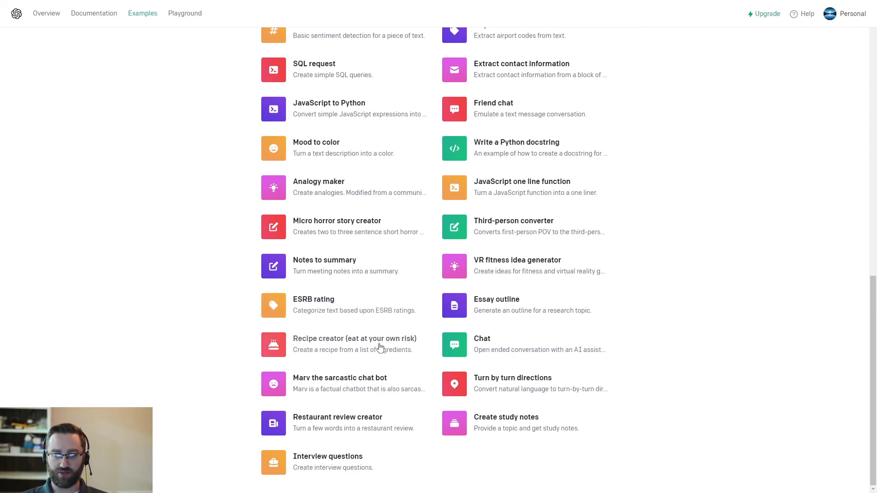
{"action": "scroll", "coordinate": [346, 322], "scroll_direction": "up", "scroll_amount": 15}
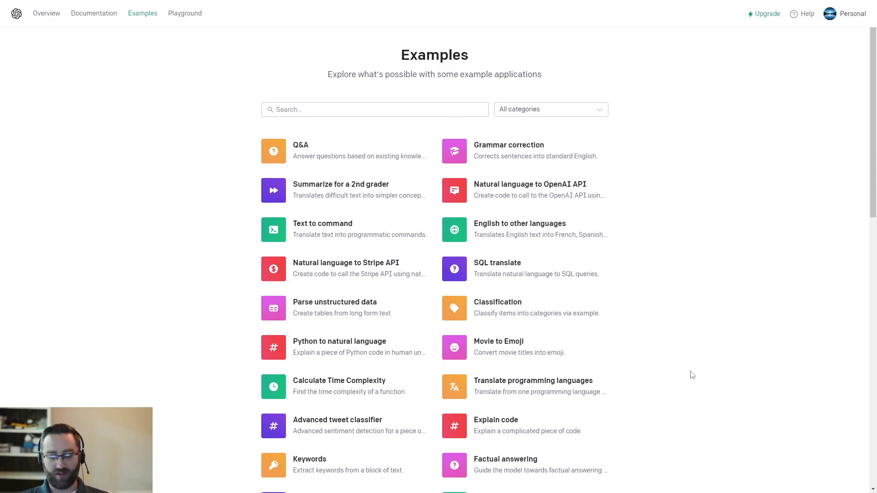
Step: Switch back to the Tadabase builder and expand the TLDR and Q&A API calls of the OpenAI pipe
{"action": "key", "text": "ctrl+Tab"}
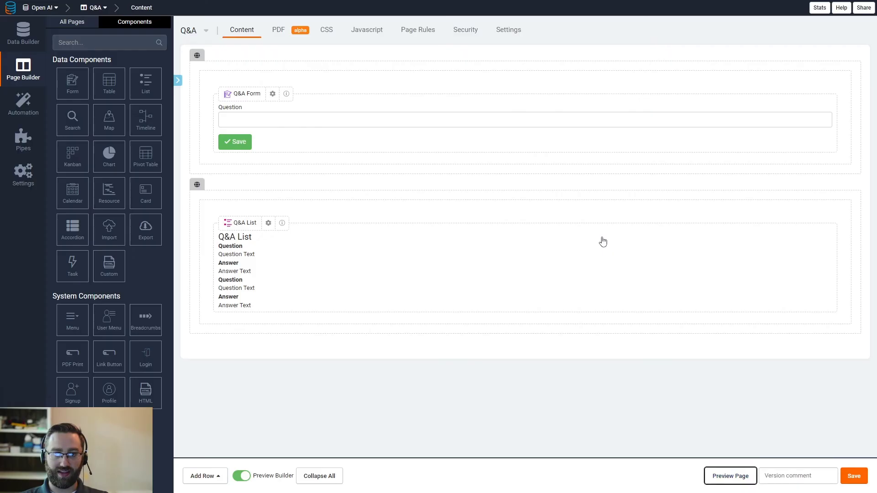
{"action": "left_click", "coordinate": [22, 141]}
{"action": "left_click", "coordinate": [283, 30]}
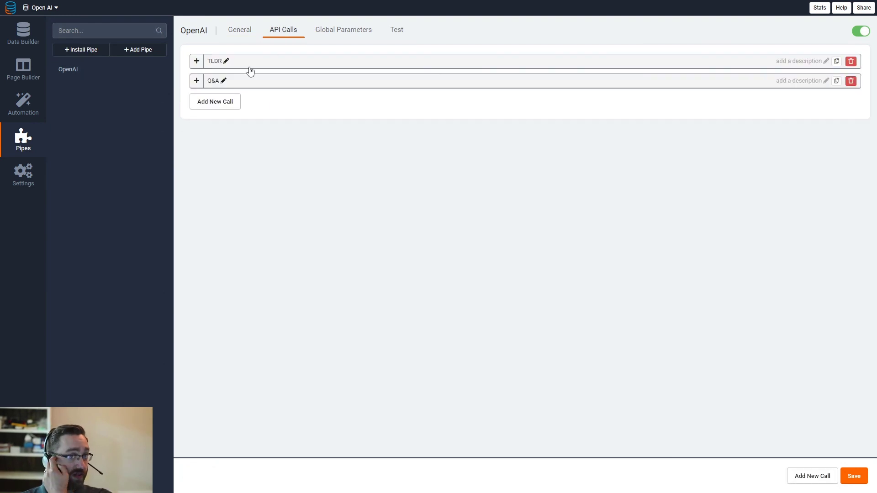
{"action": "left_click", "coordinate": [257, 62]}
{"action": "left_click", "coordinate": [258, 159]}
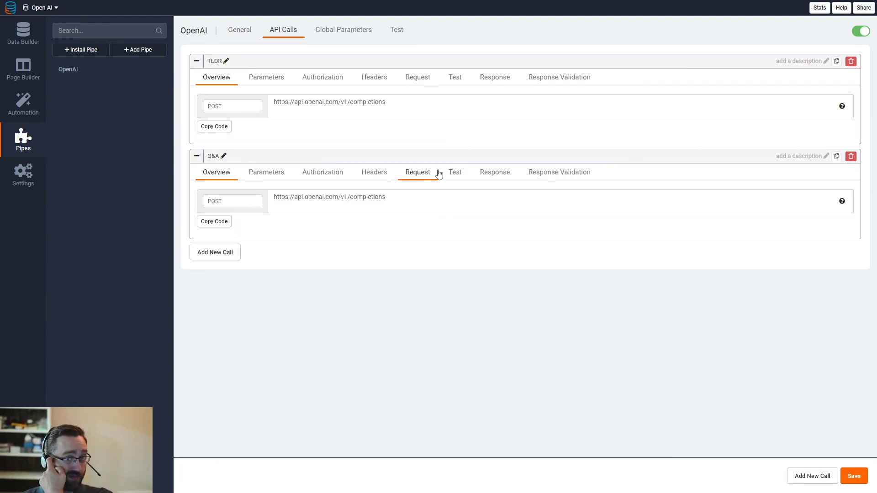
Step: Examine the temperature, max_tokens and other parameters in the Q&A call's JSON request body
{"action": "left_click", "coordinate": [405, 175]}
{"action": "double_click", "coordinate": [250, 255]}
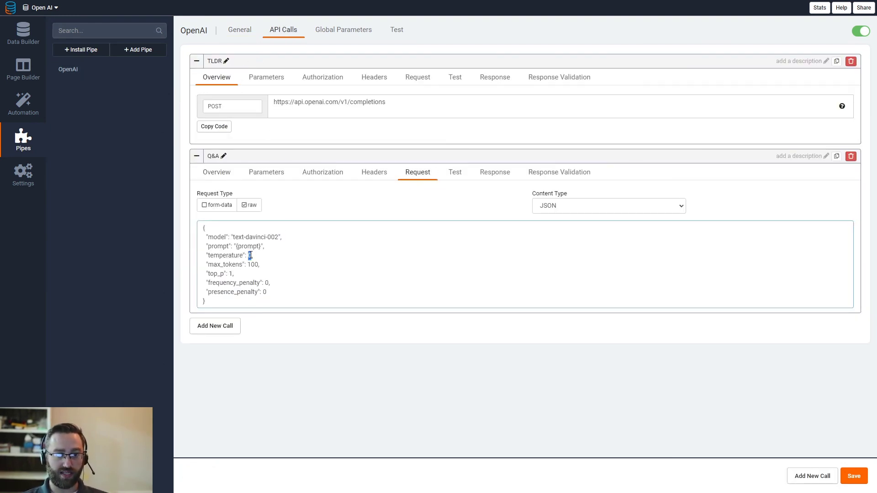
{"action": "double_click", "coordinate": [253, 265]}
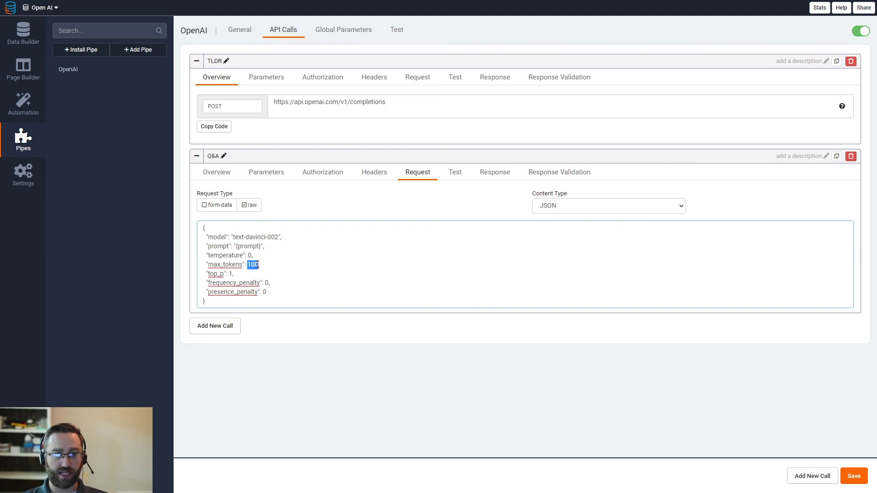
{"action": "left_click", "coordinate": [219, 258]}
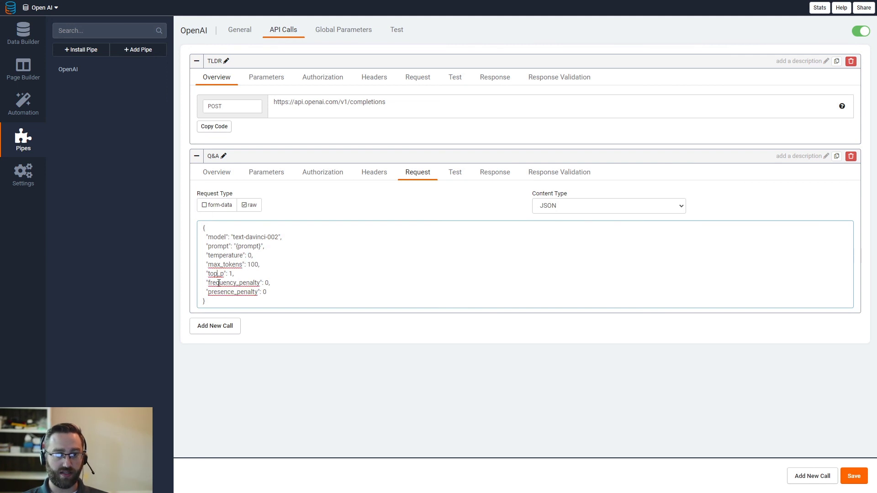